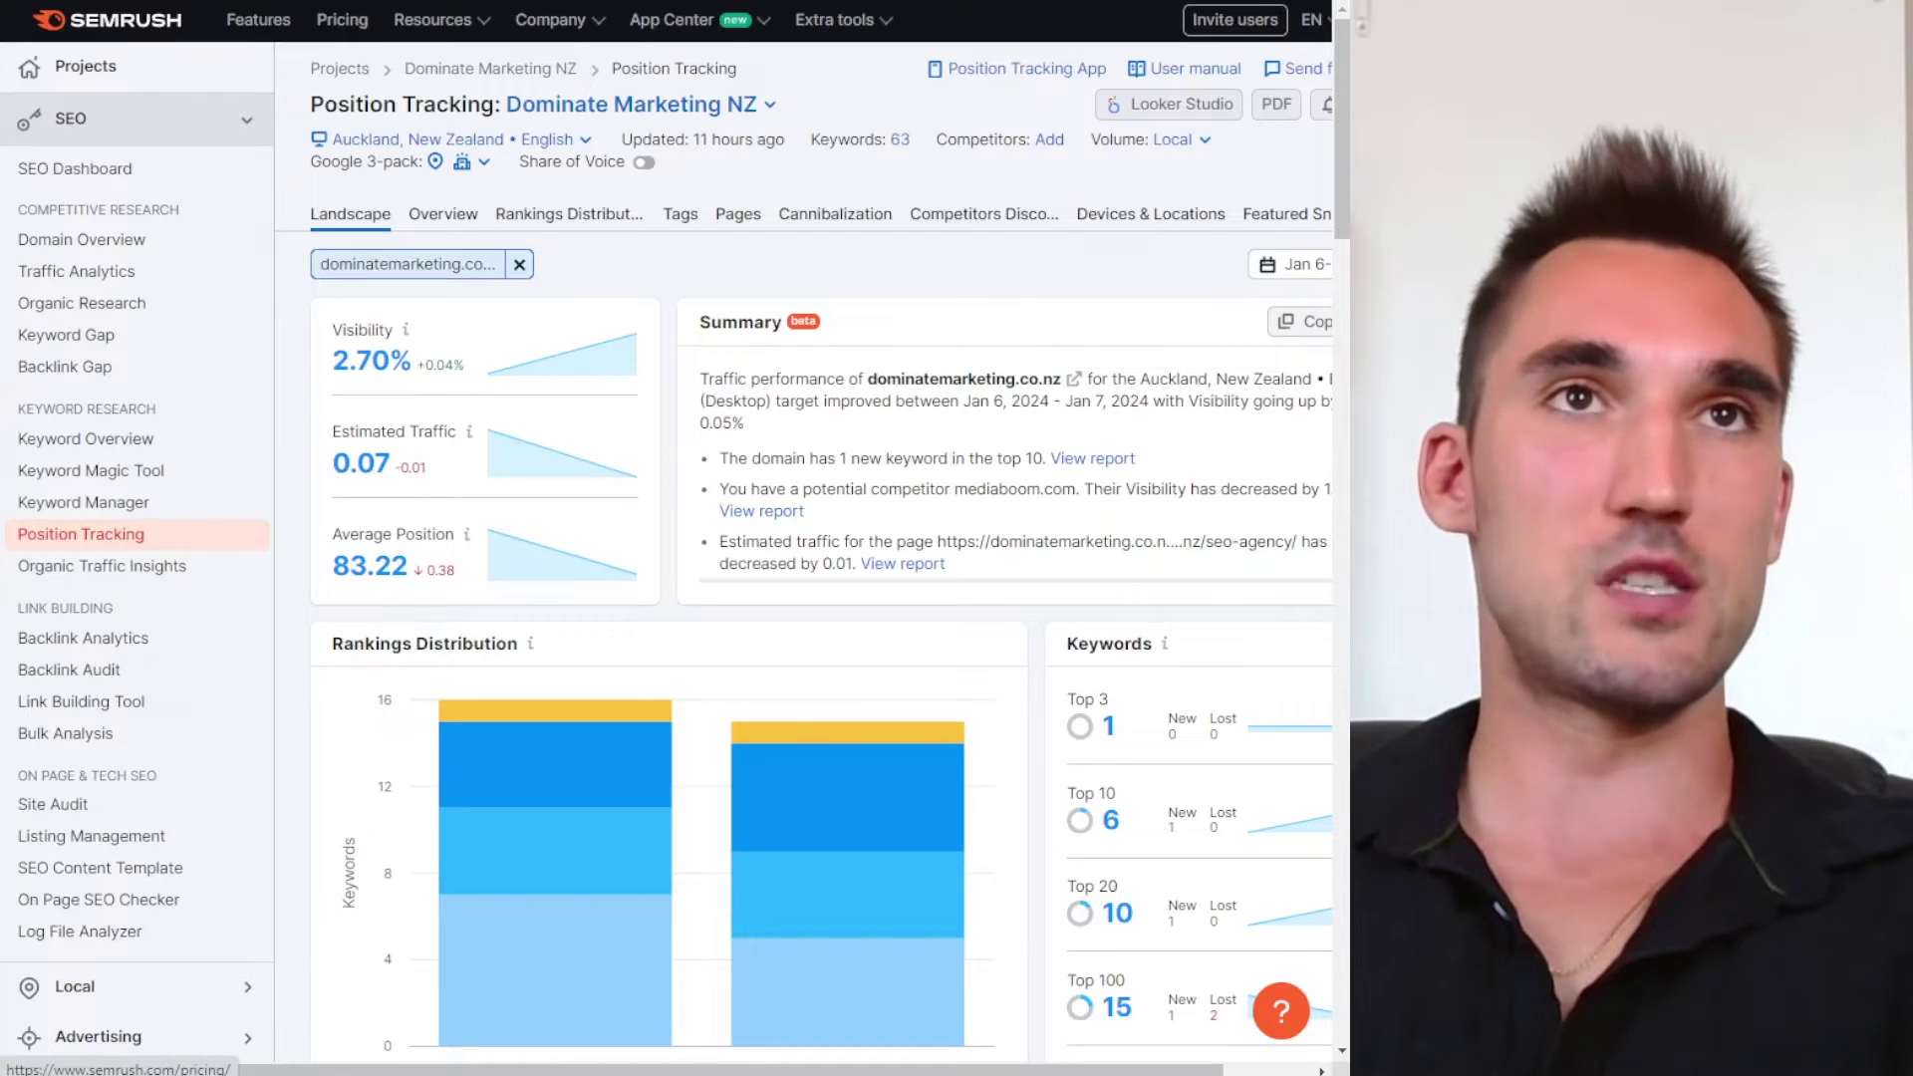
{"action": "left_click", "coordinate": [388, 3]}
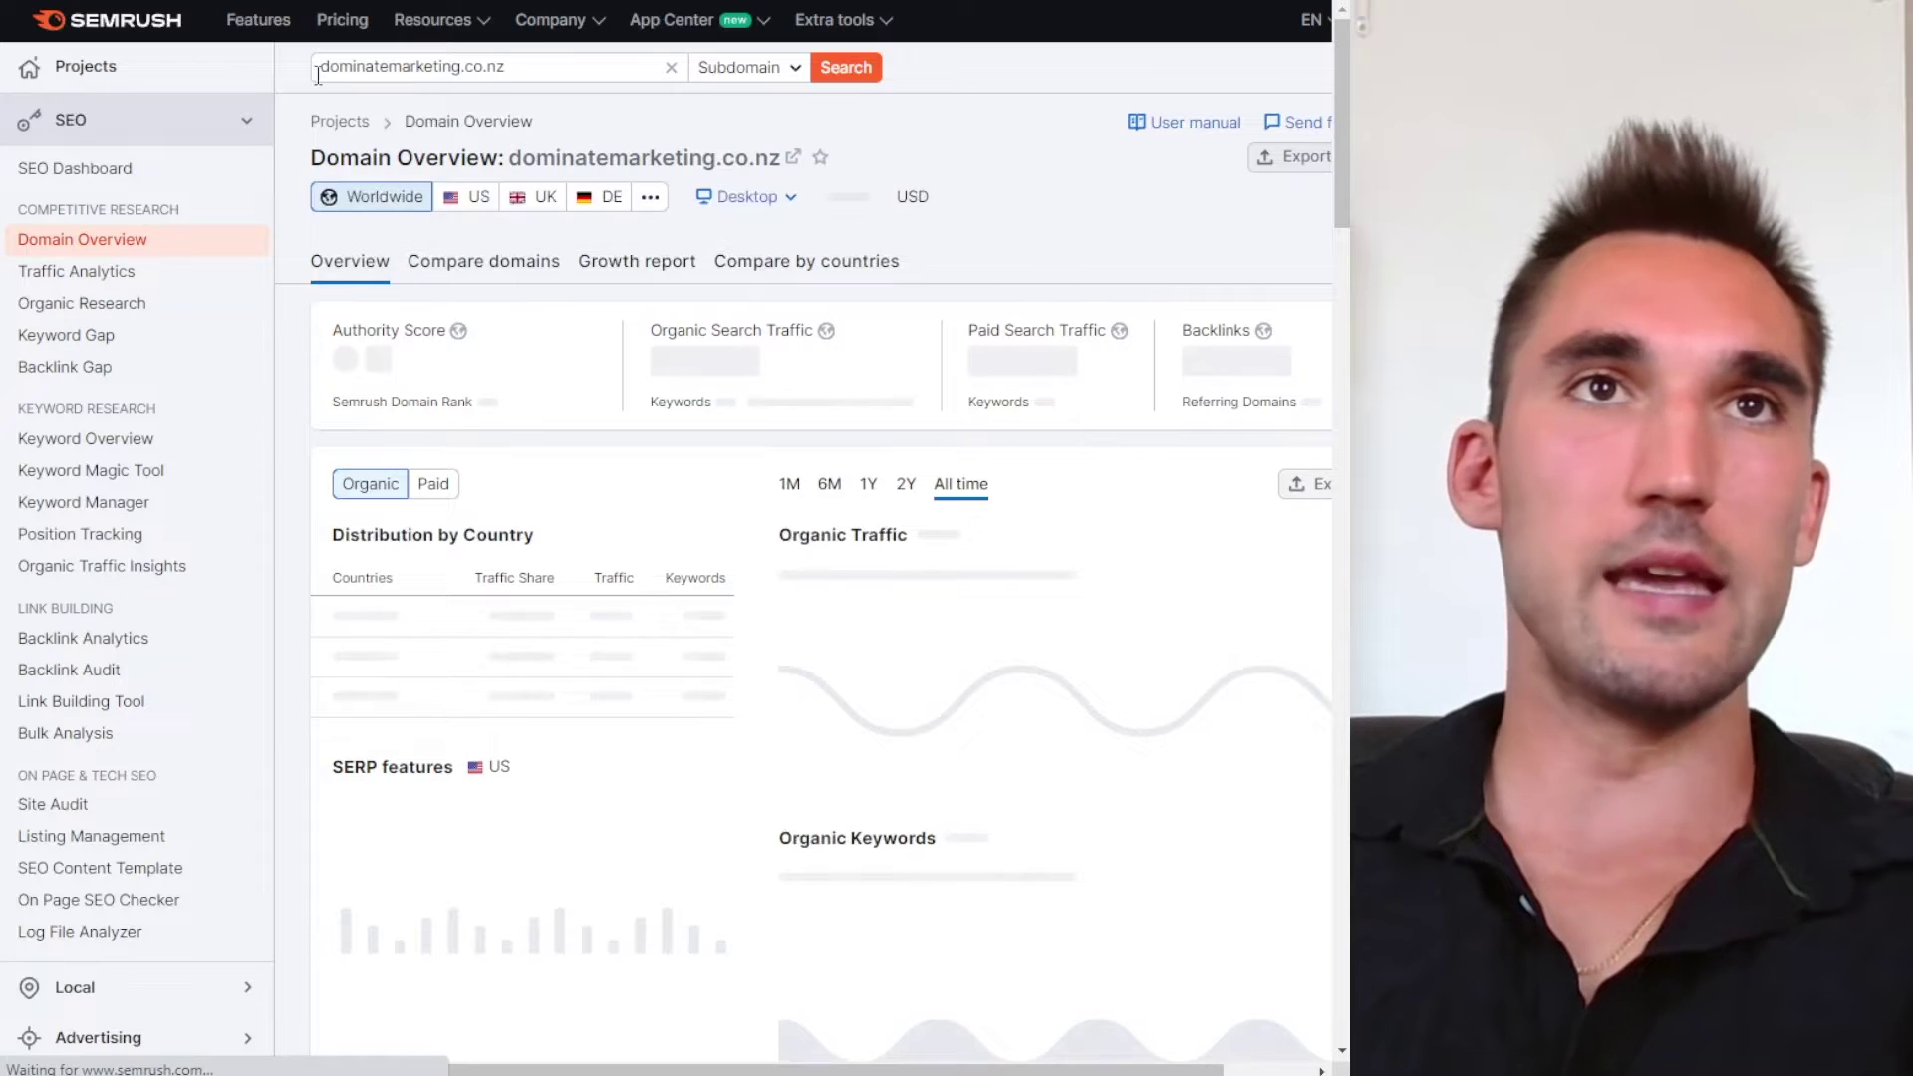
{"action": "left_click", "coordinate": [463, 68]}
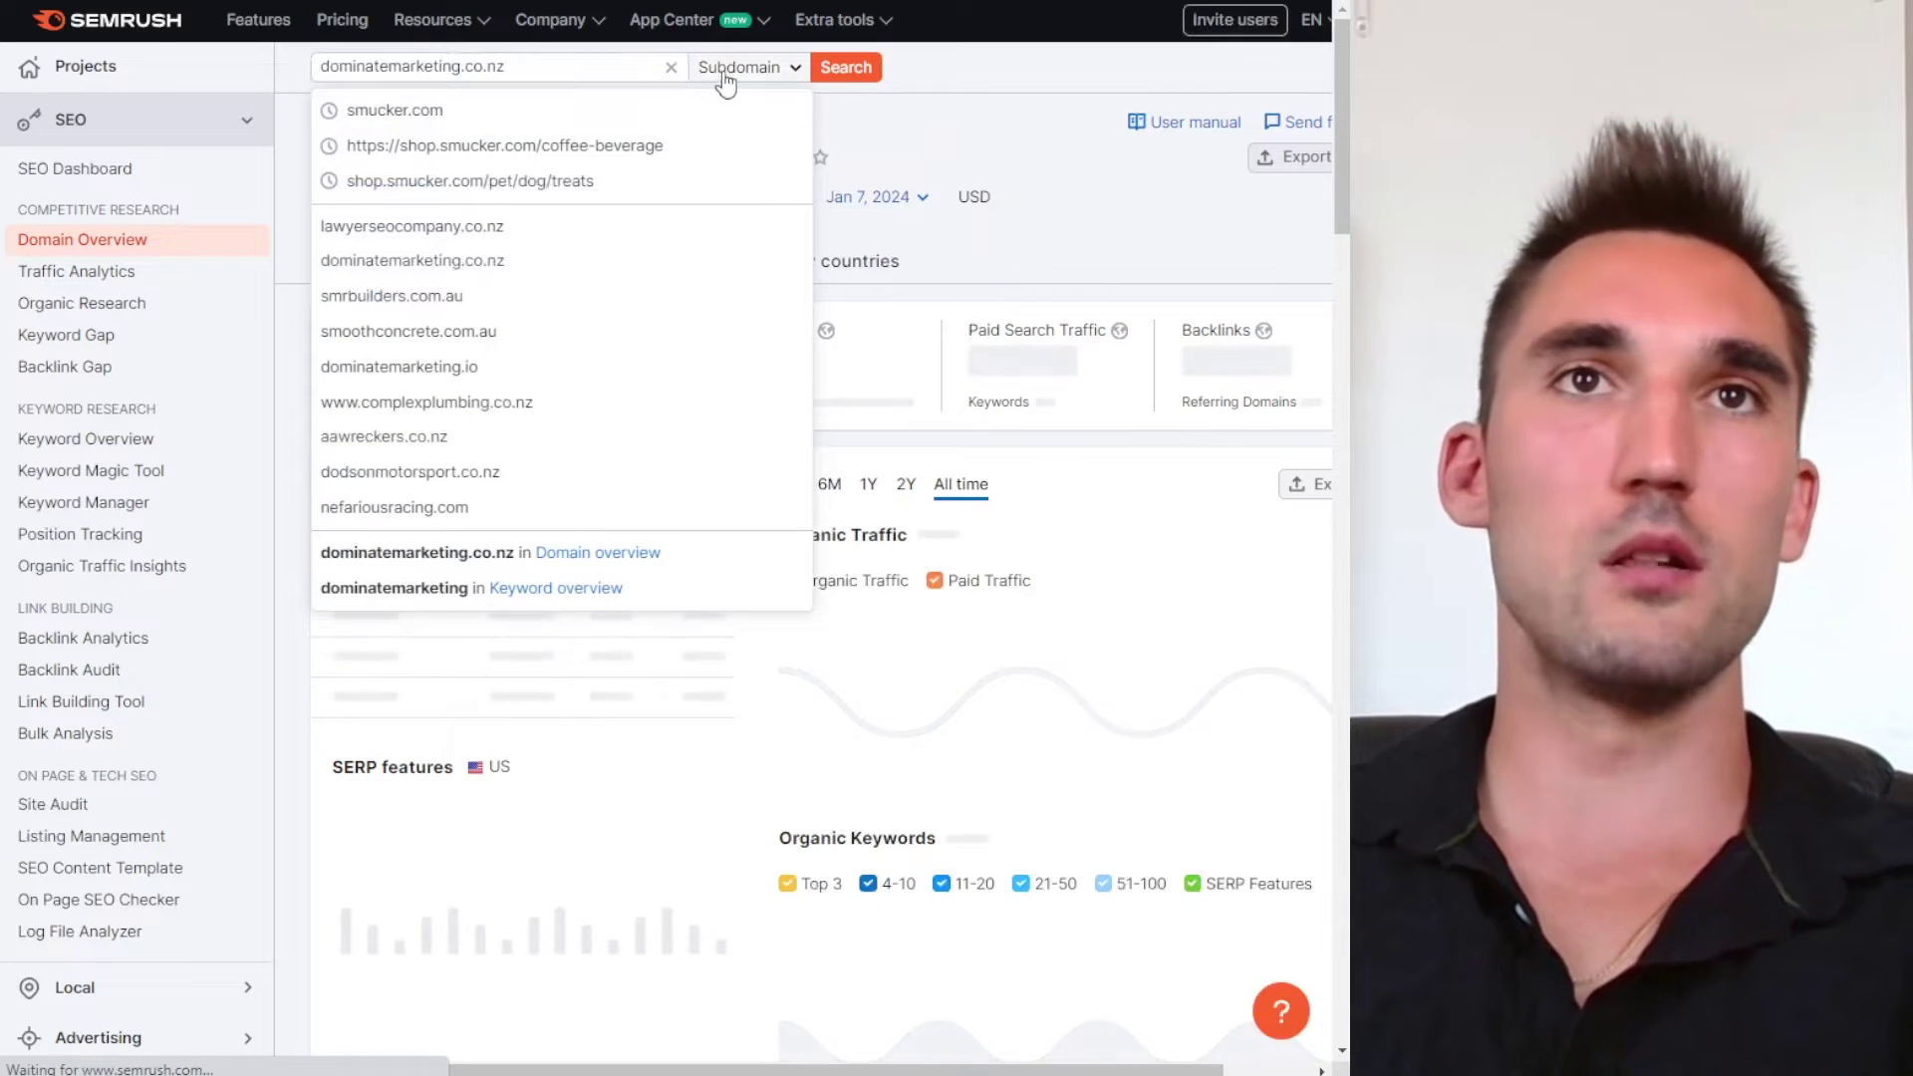
{"action": "left_click", "coordinate": [763, 72]}
{"action": "left_click", "coordinate": [765, 72]}
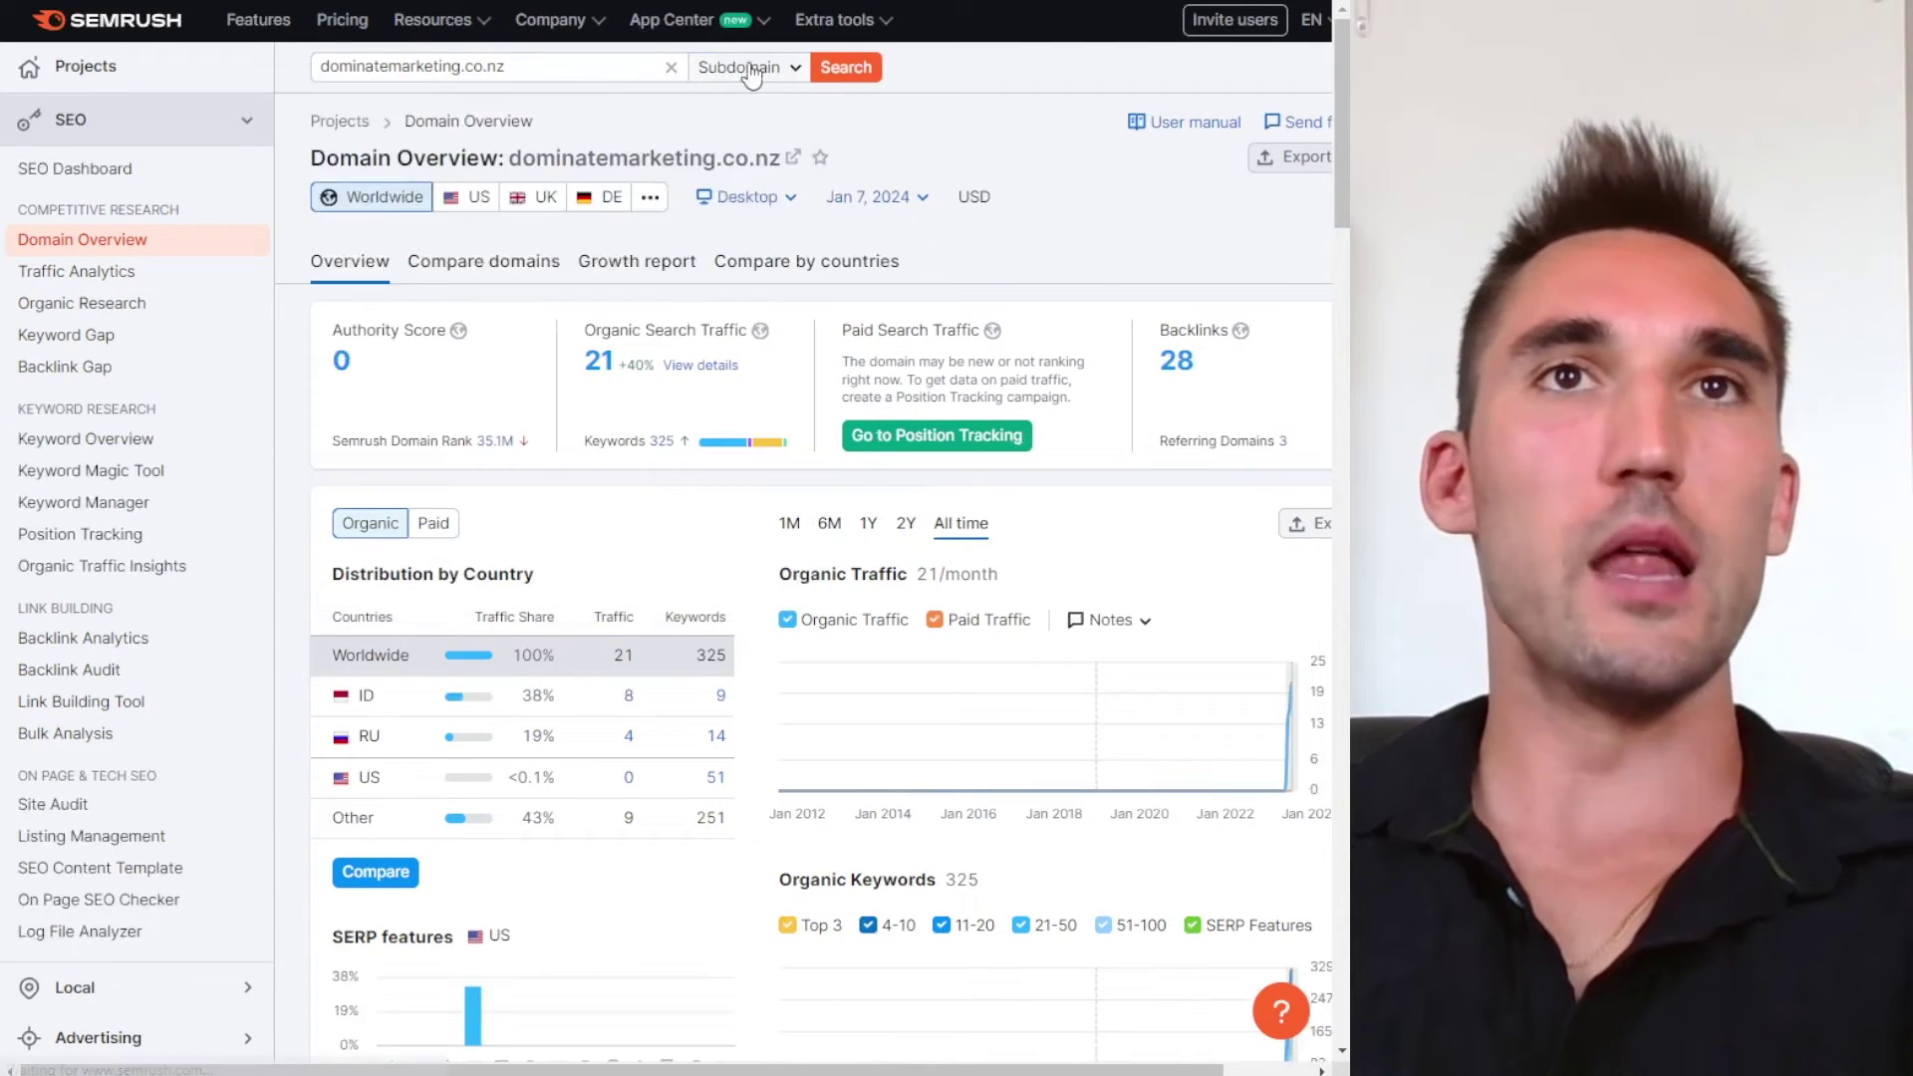
{"action": "left_click", "coordinate": [764, 69]}
{"action": "left_click", "coordinate": [756, 110]}
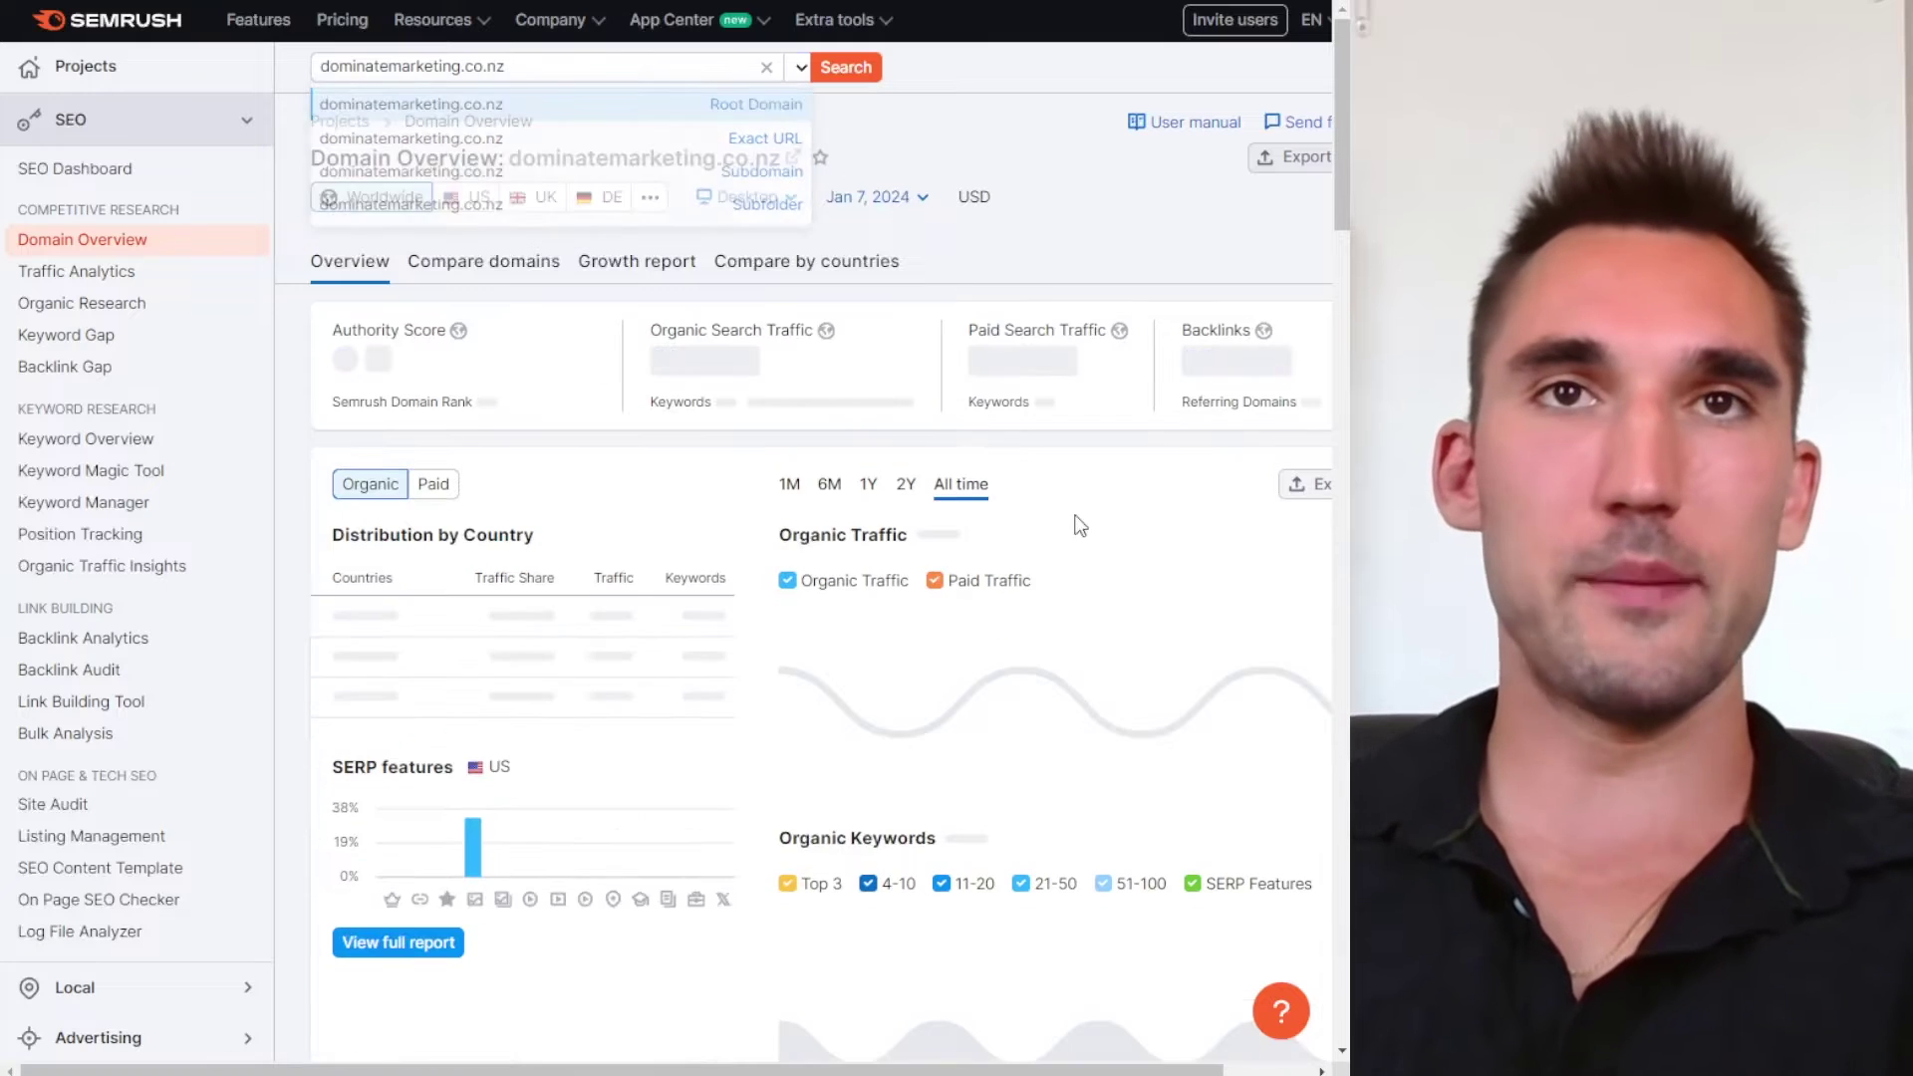
{"action": "scroll", "coordinate": [1040, 654], "scroll_direction": "down", "scroll_amount": 2}
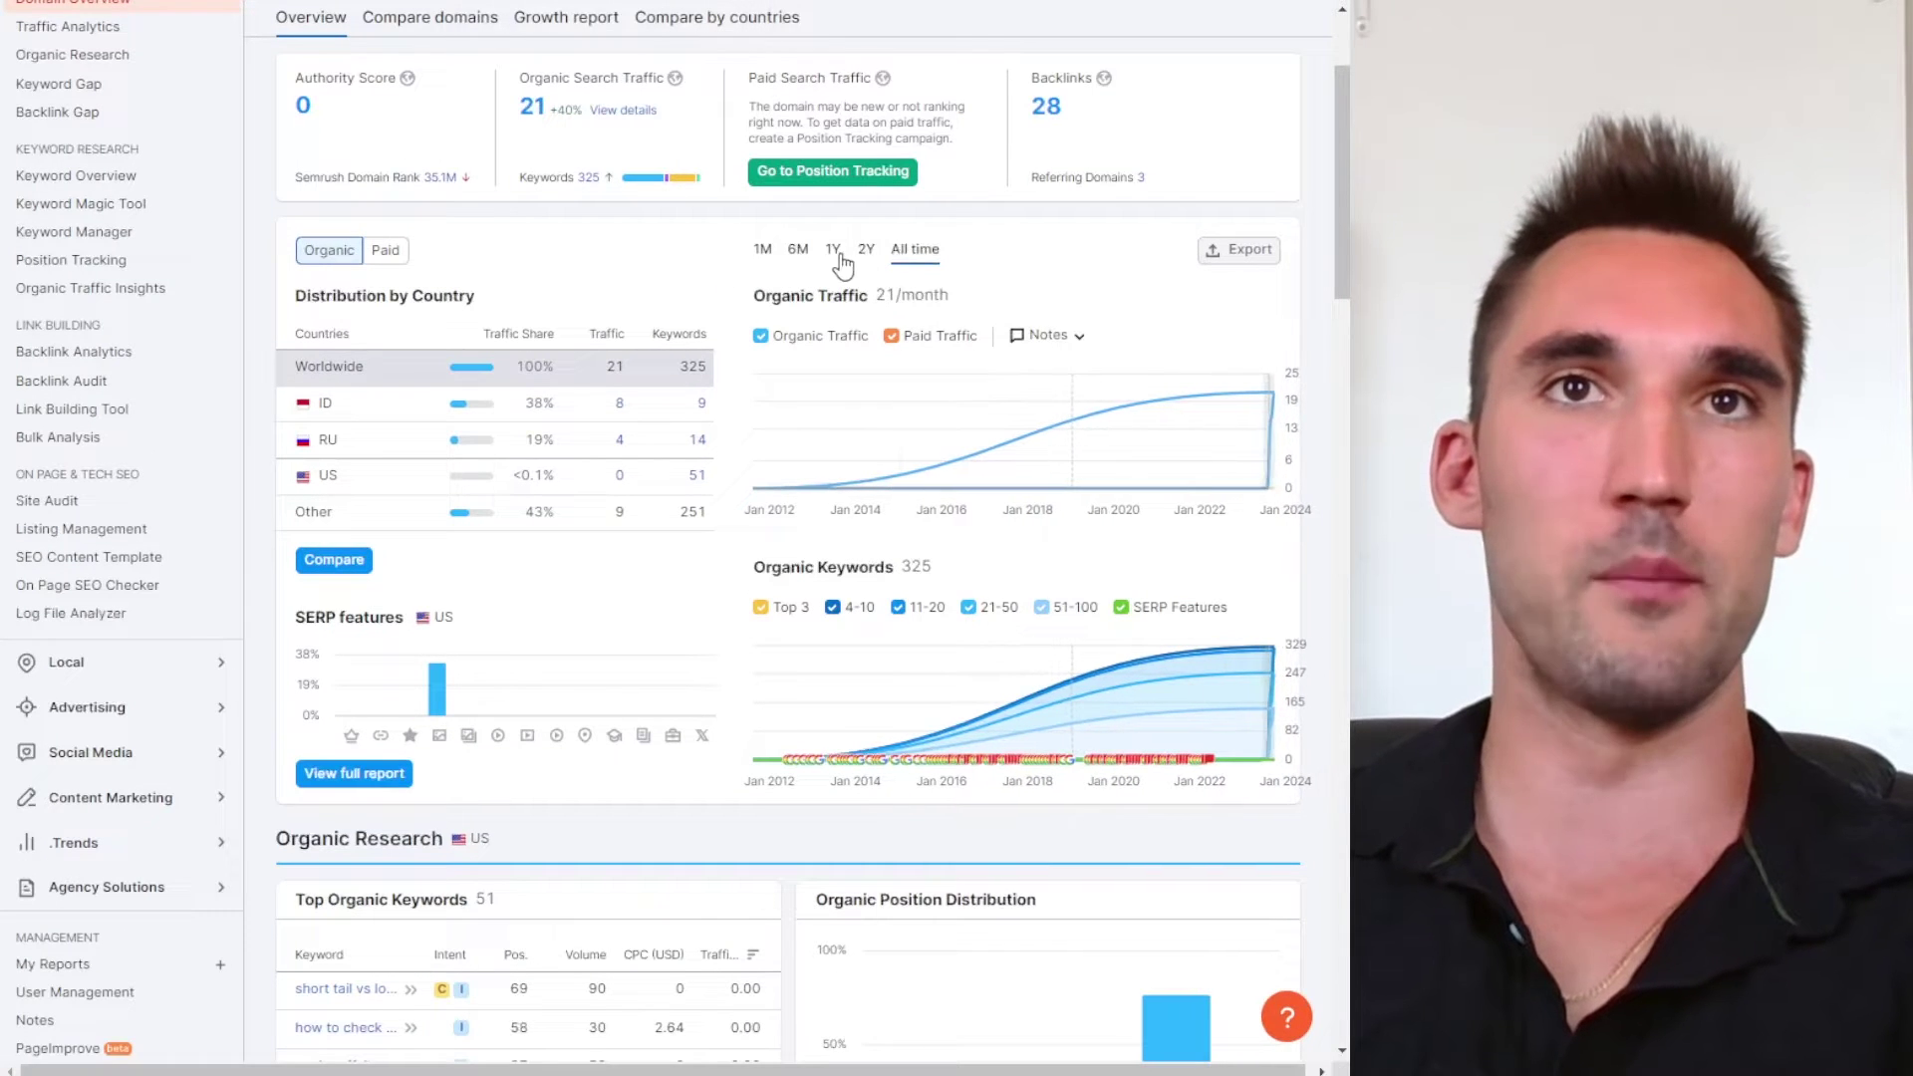
{"action": "left_click", "coordinate": [863, 255]}
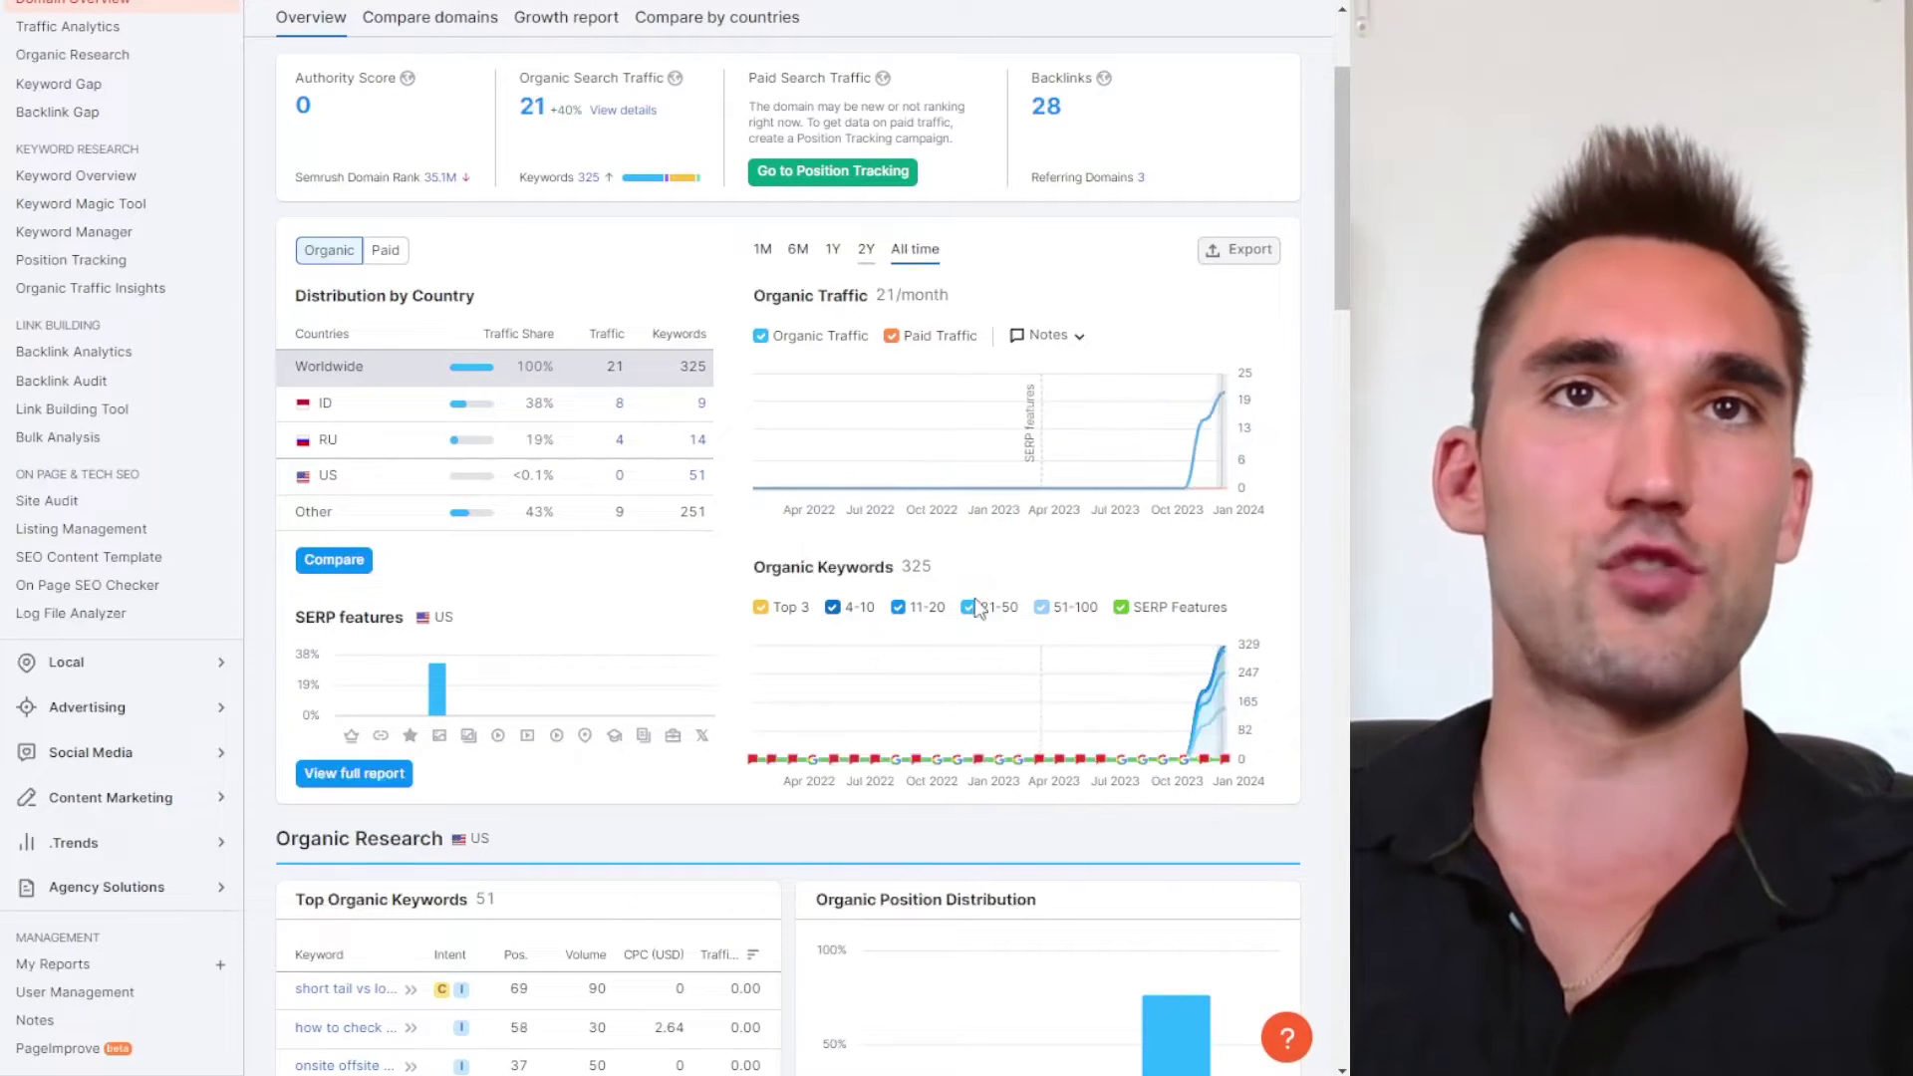
{"action": "left_click", "coordinate": [835, 251]}
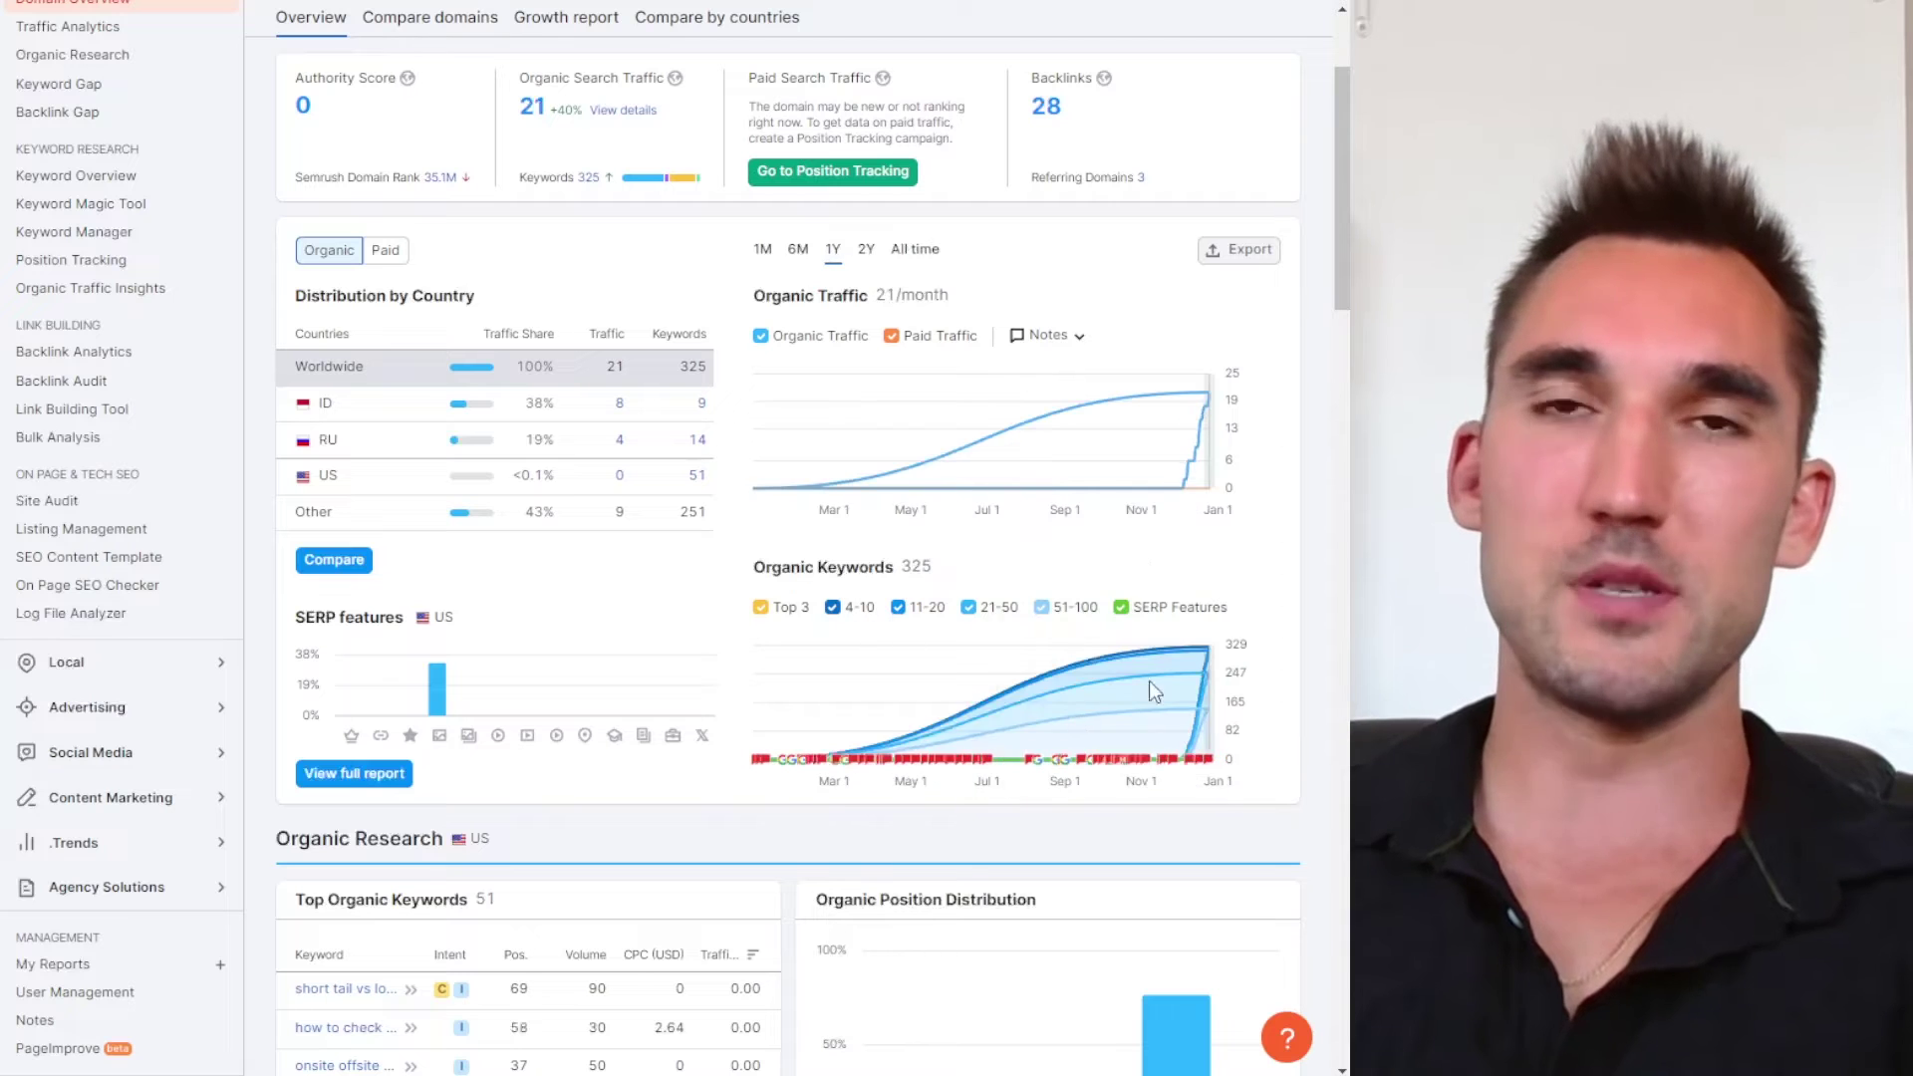
{"action": "left_click", "coordinate": [798, 251]}
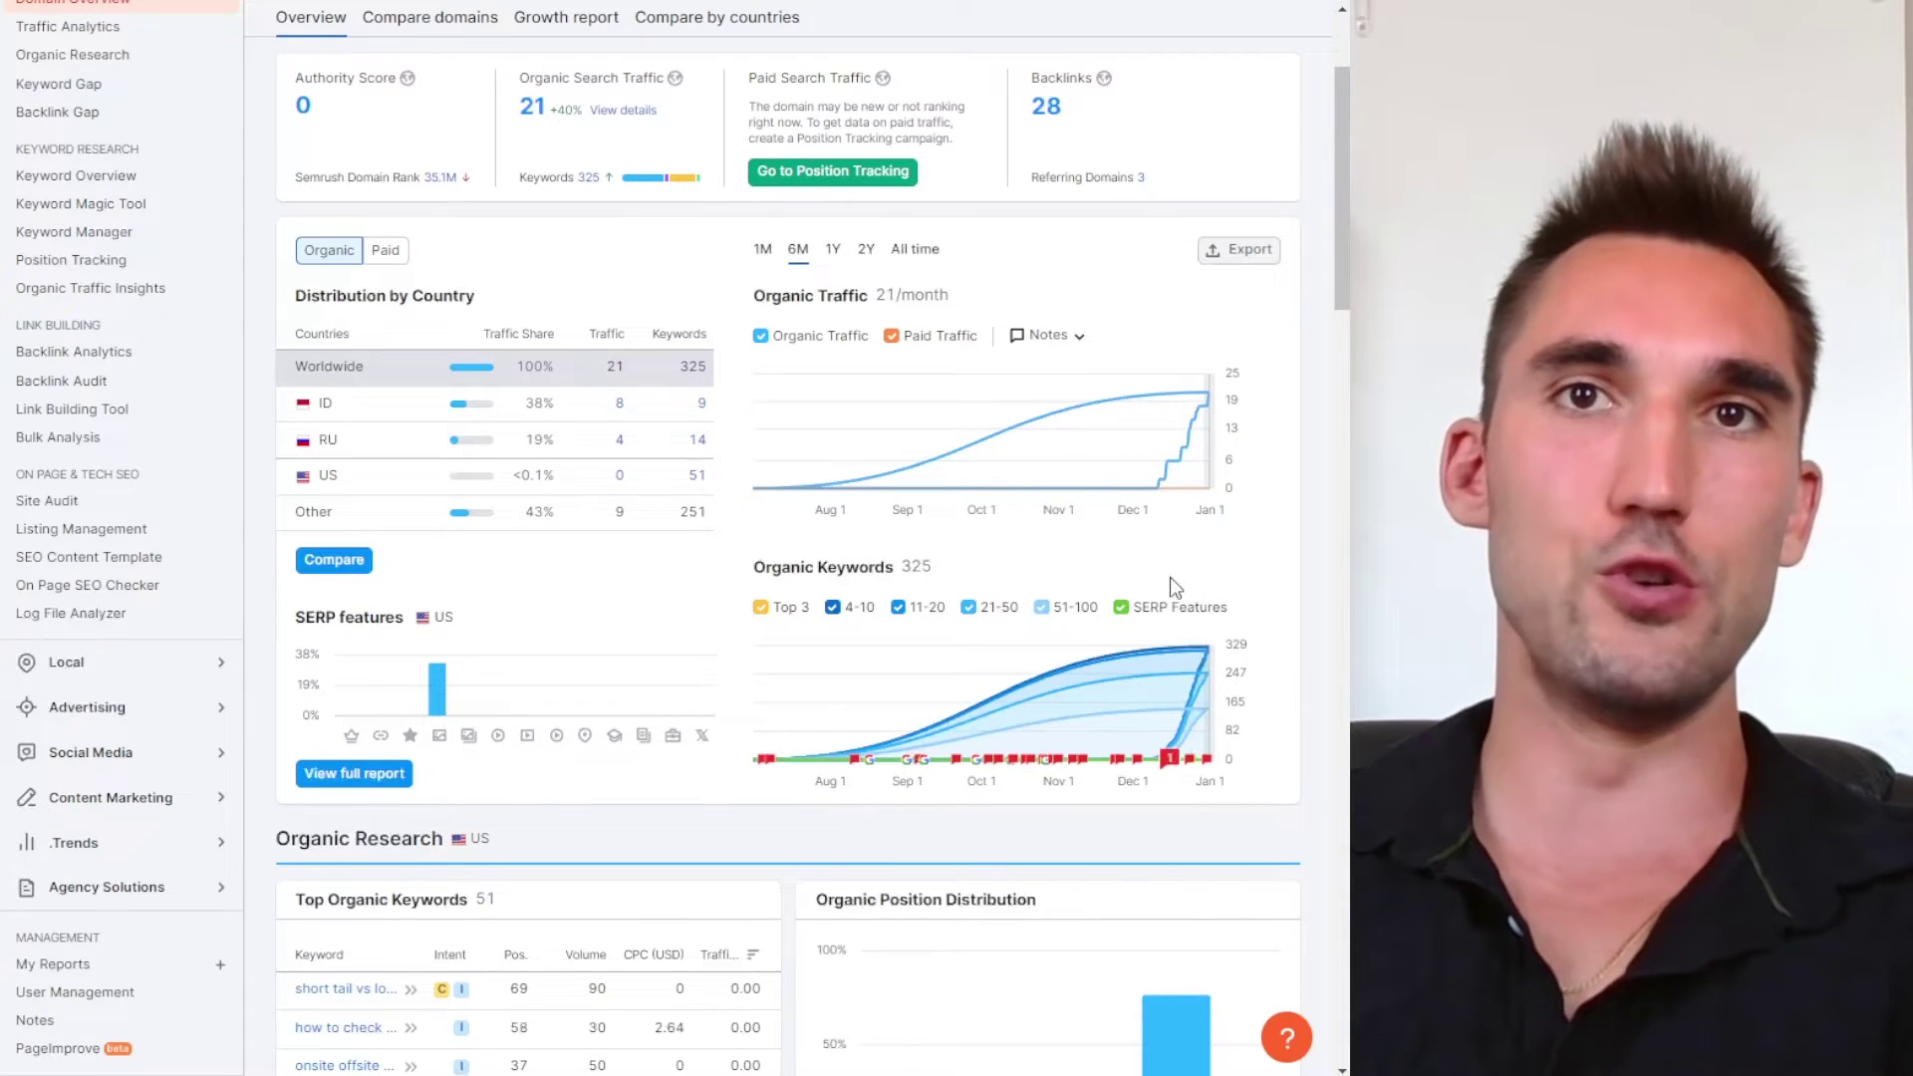
{"action": "scroll", "coordinate": [1170, 577], "scroll_direction": "down", "scroll_amount": 4}
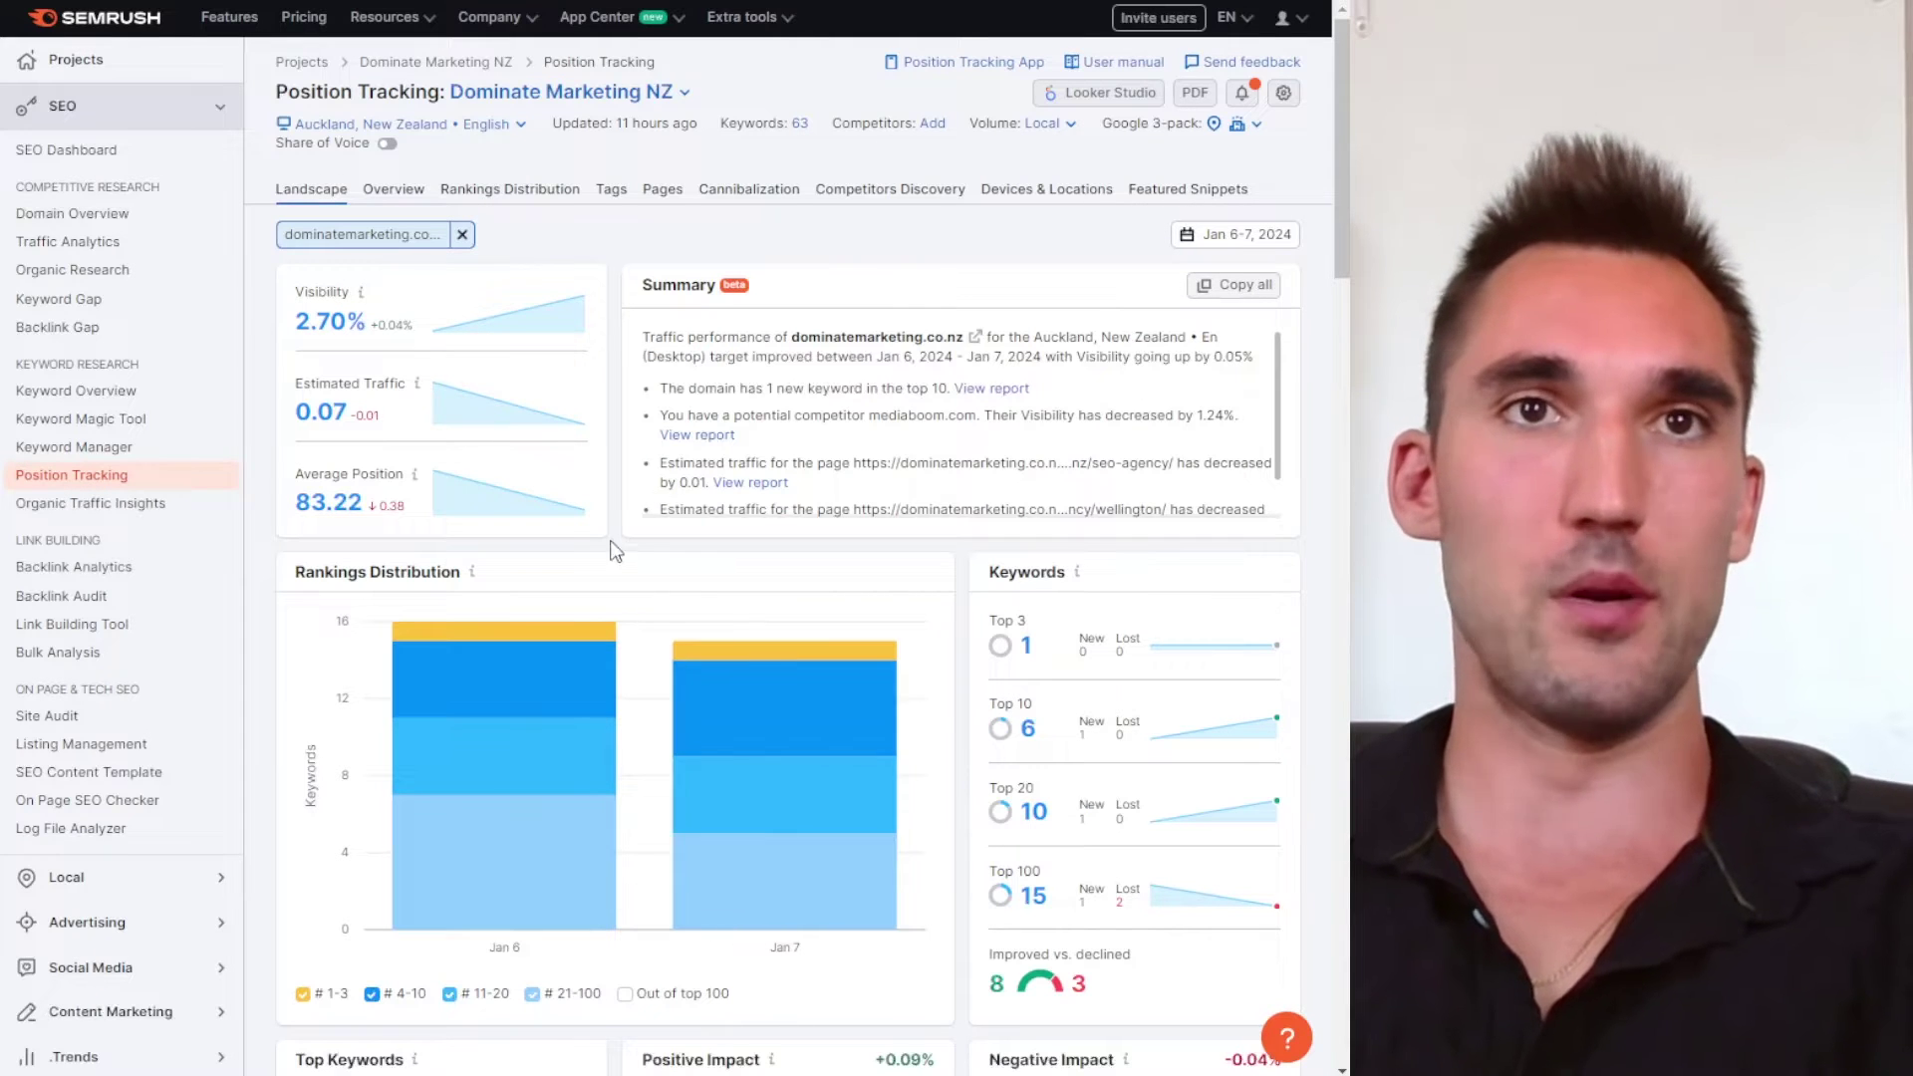
Open 'View all 63 keywords' from the Top Keywords card for Dominate Marketing NZ
{"action": "mouse_move", "coordinate": [598, 129]}
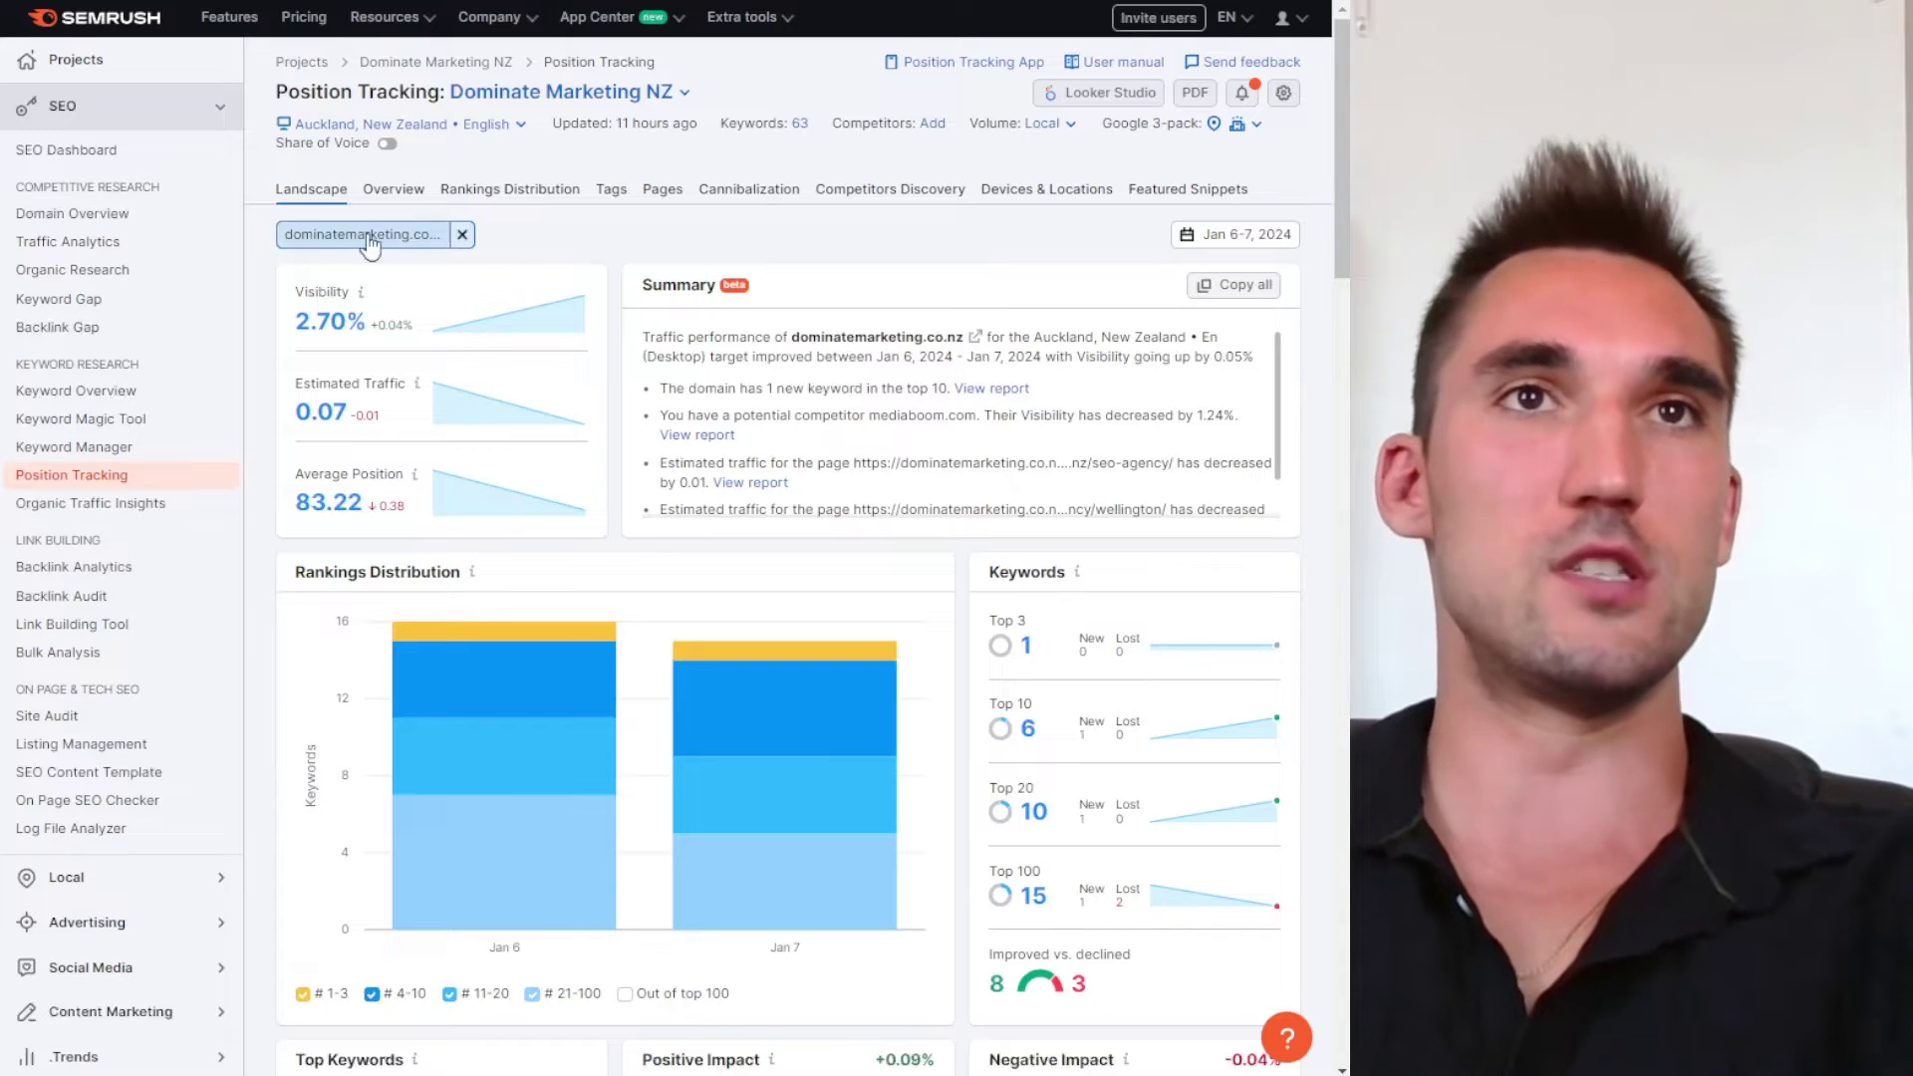
{"action": "scroll", "coordinate": [603, 409], "scroll_direction": "down", "scroll_amount": 6}
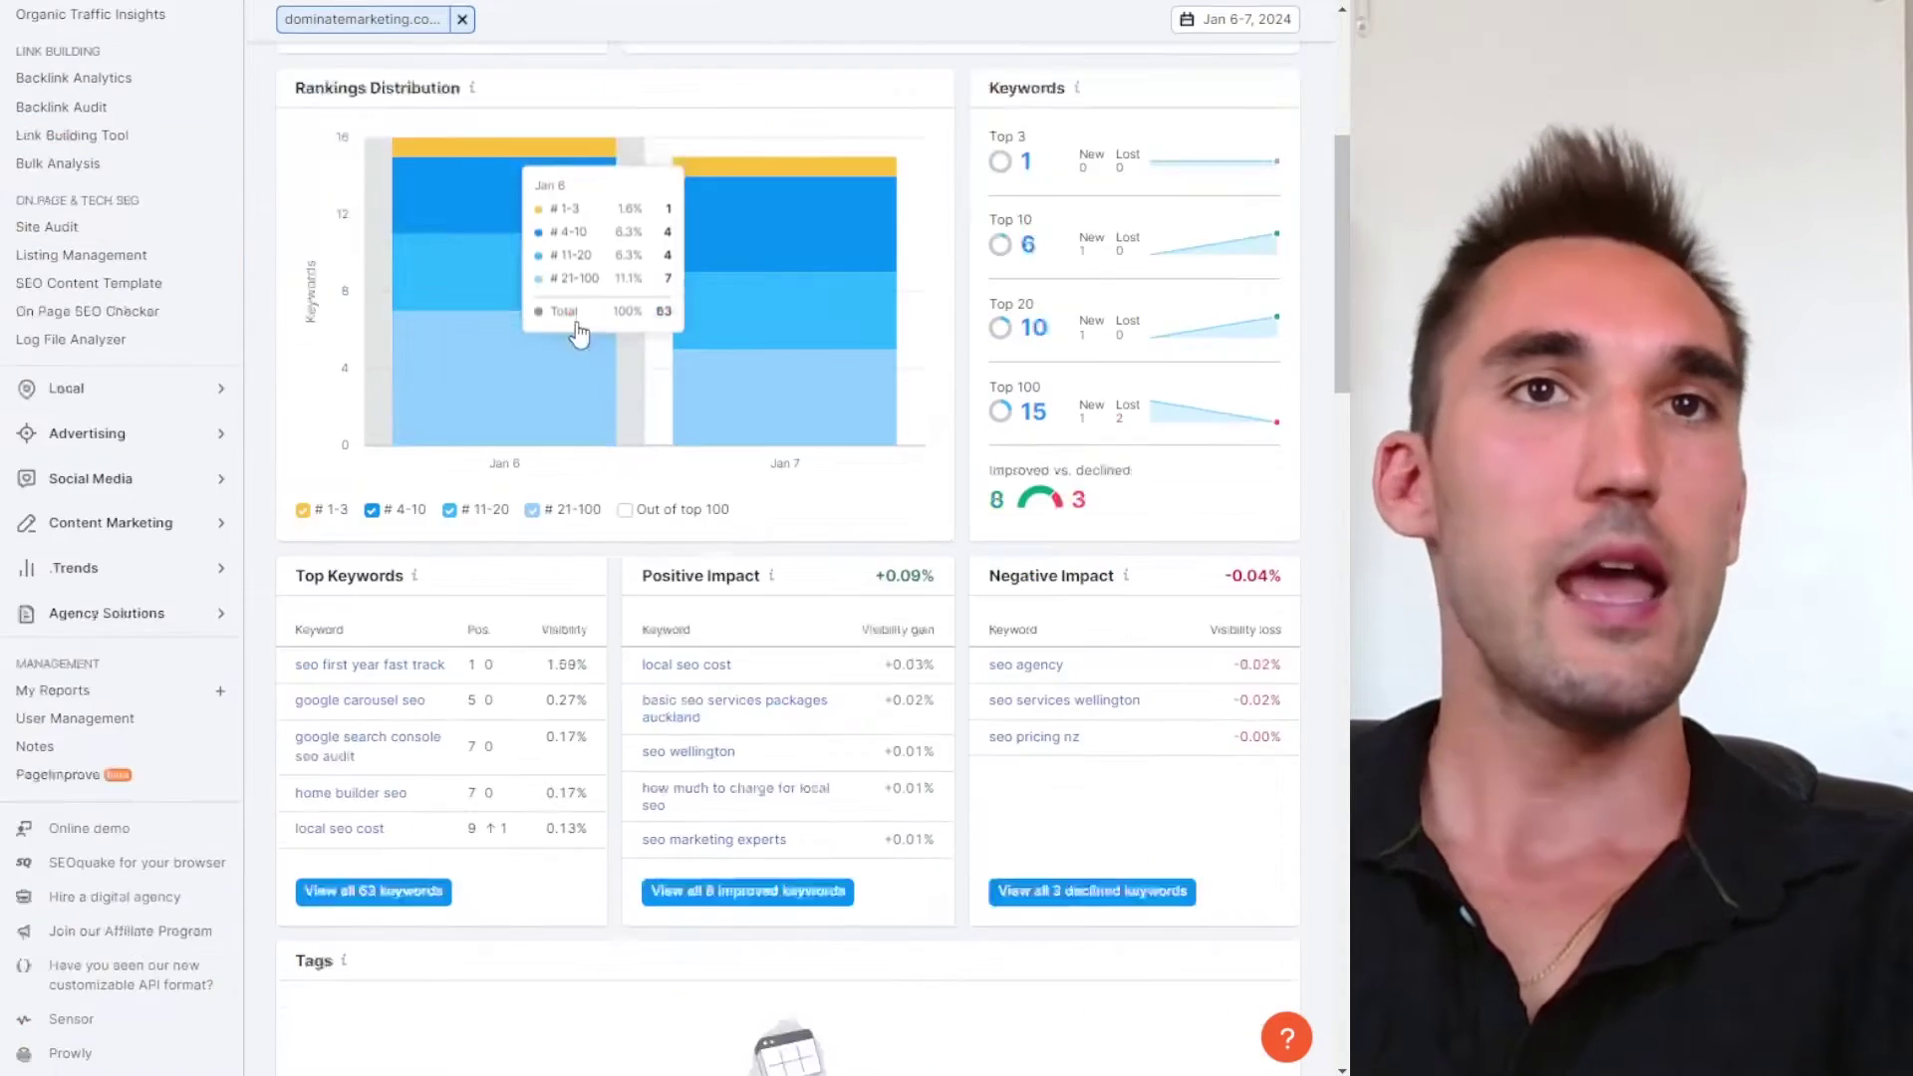
{"action": "left_click_drag", "start_coordinate": [287, 454], "coordinate": [461, 466]}
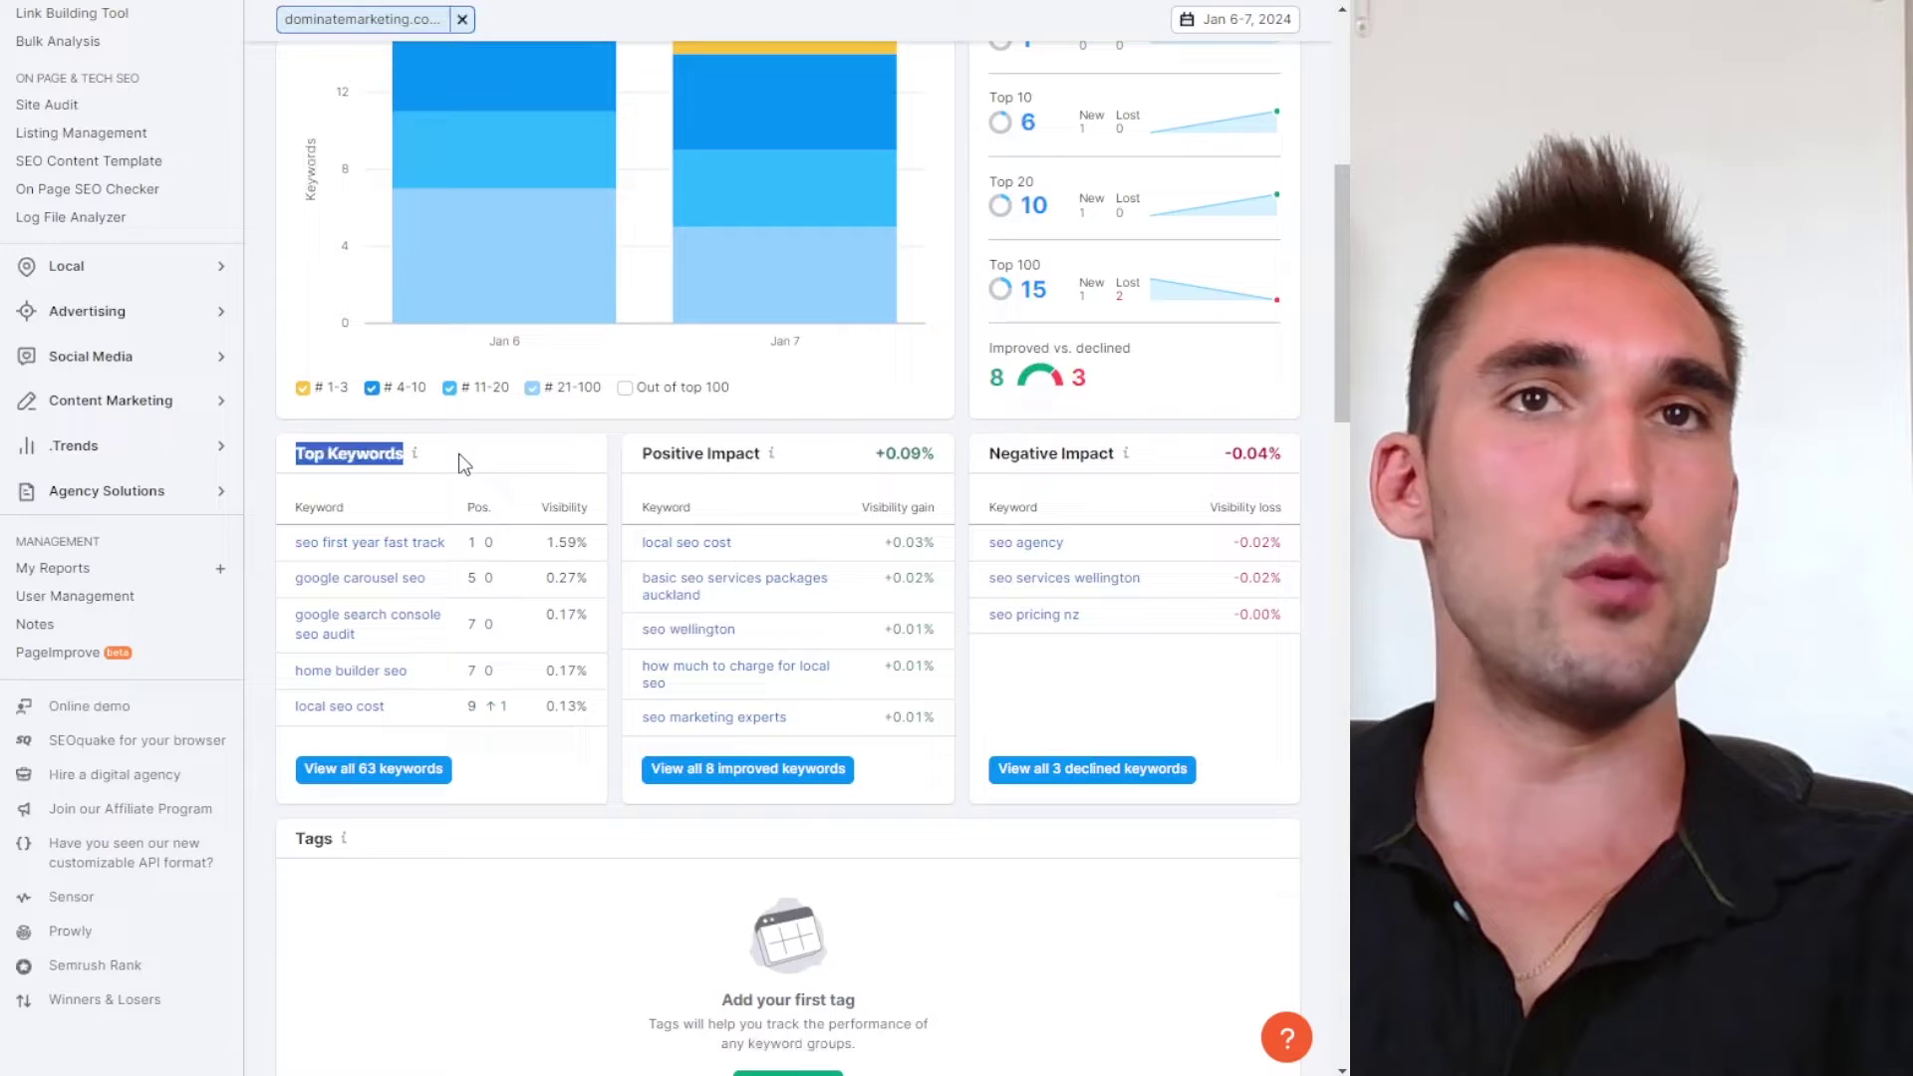
{"action": "left_click", "coordinate": [376, 769]}
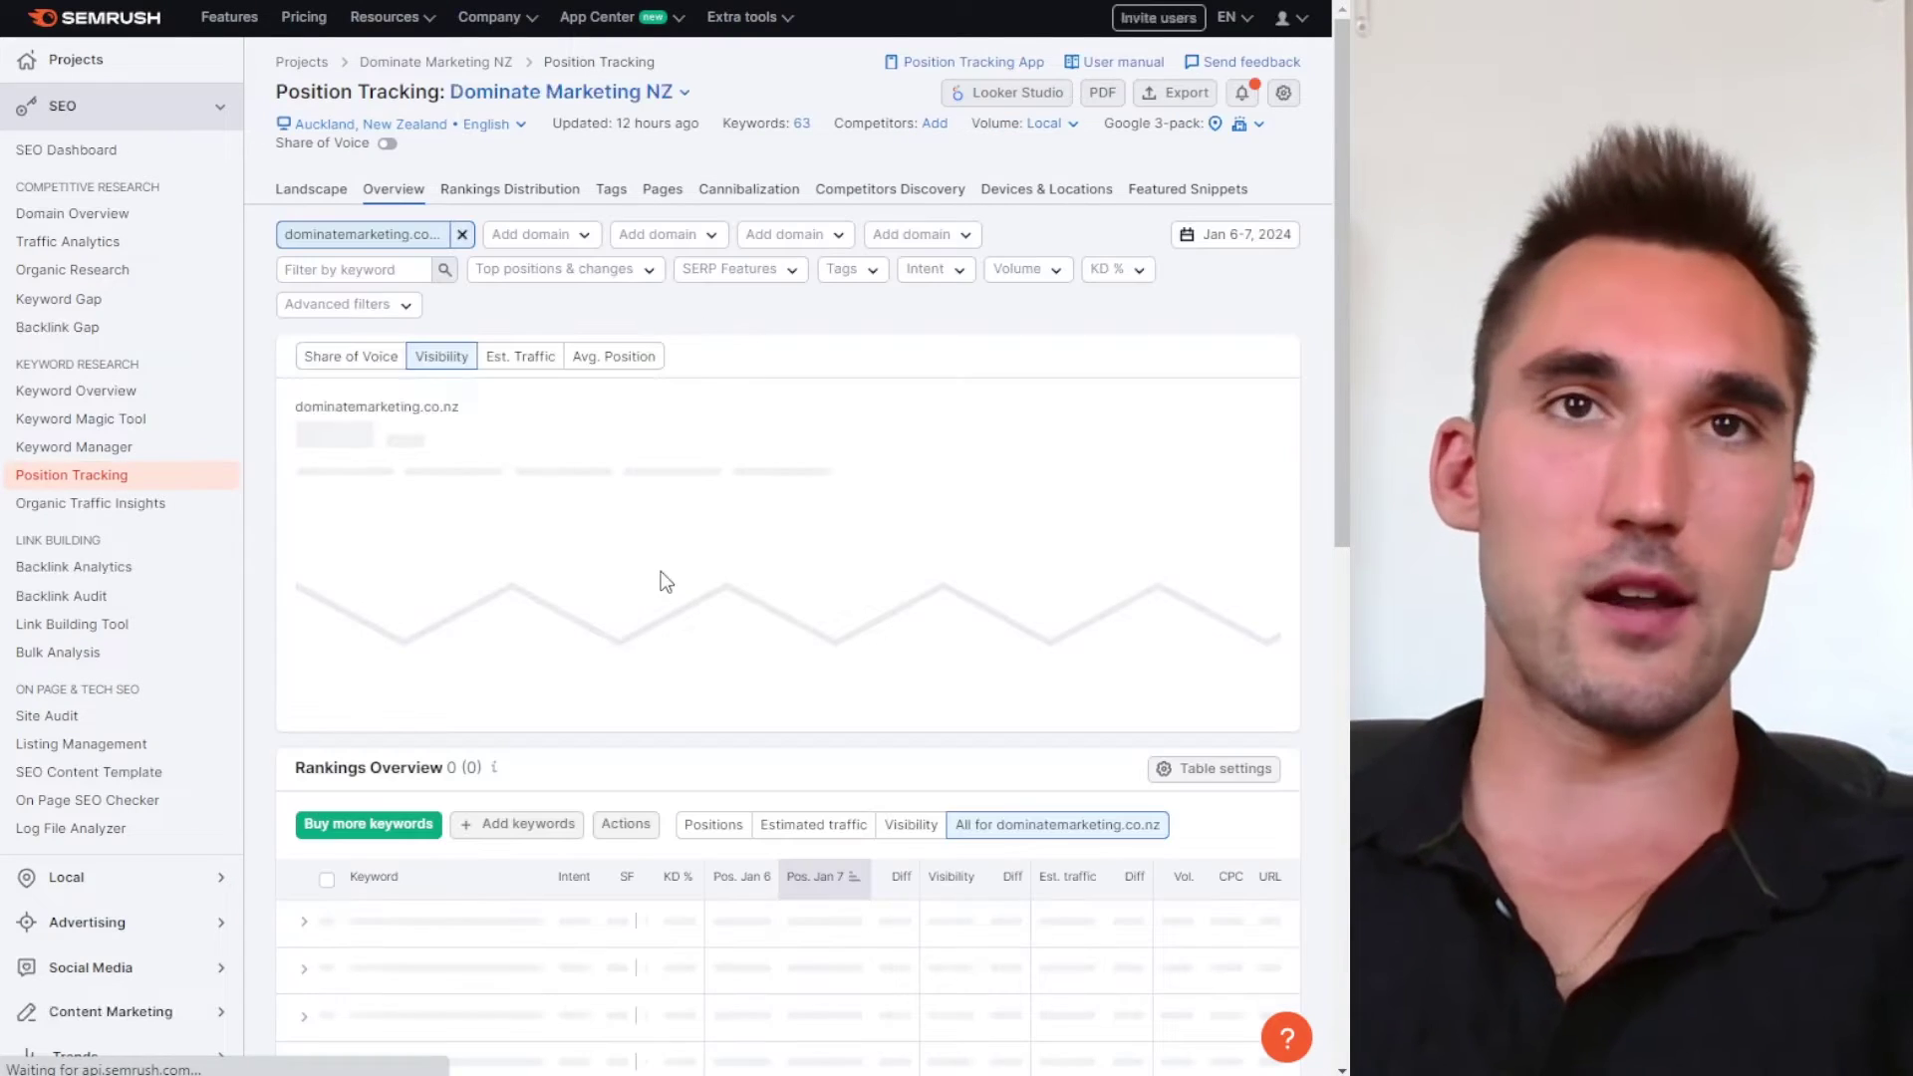
Scroll through the Position Tracking overview report for Dominate Marketing NZ
{"action": "scroll", "coordinate": [658, 578], "scroll_direction": "down", "scroll_amount": 3}
{"action": "scroll", "coordinate": [703, 538], "scroll_direction": "down", "scroll_amount": 1}
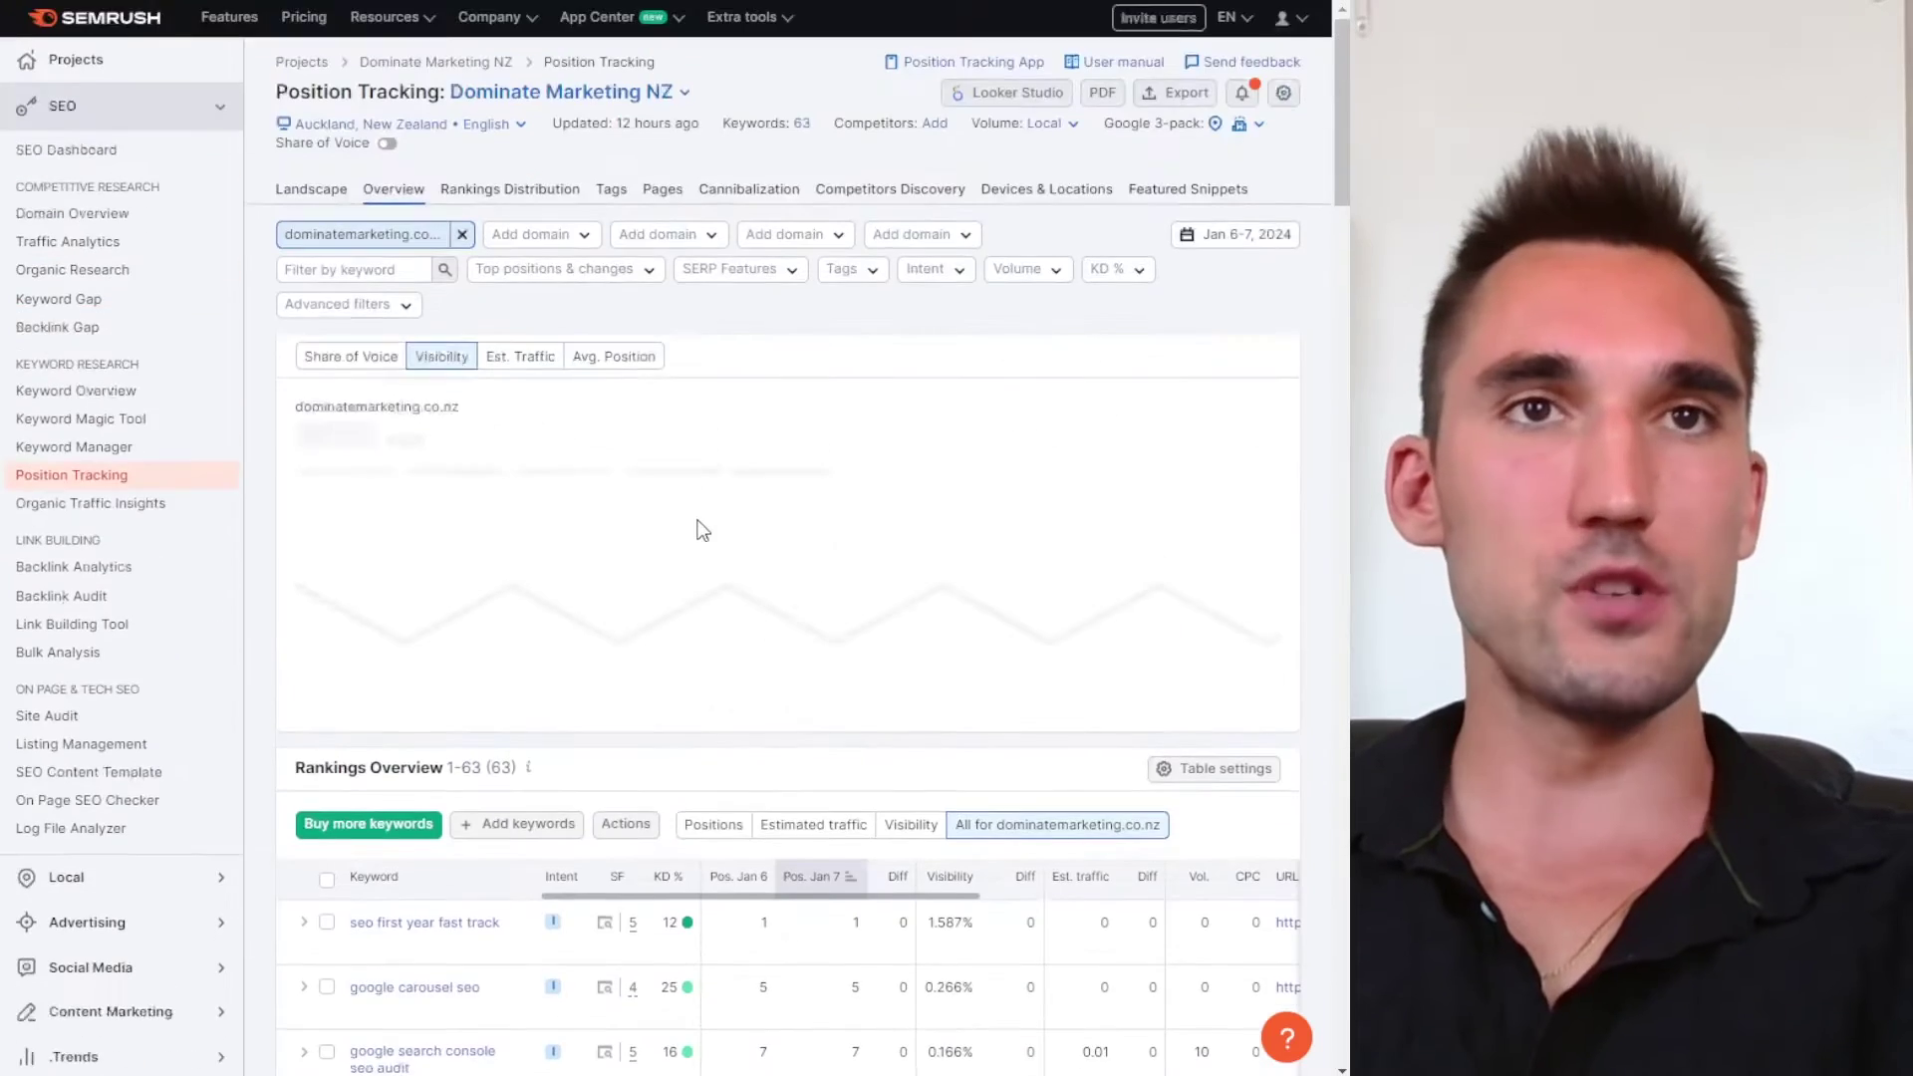
{"action": "scroll", "coordinate": [697, 534], "scroll_direction": "down", "scroll_amount": 6}
{"action": "scroll", "coordinate": [429, 439], "scroll_direction": "down", "scroll_amount": 2}
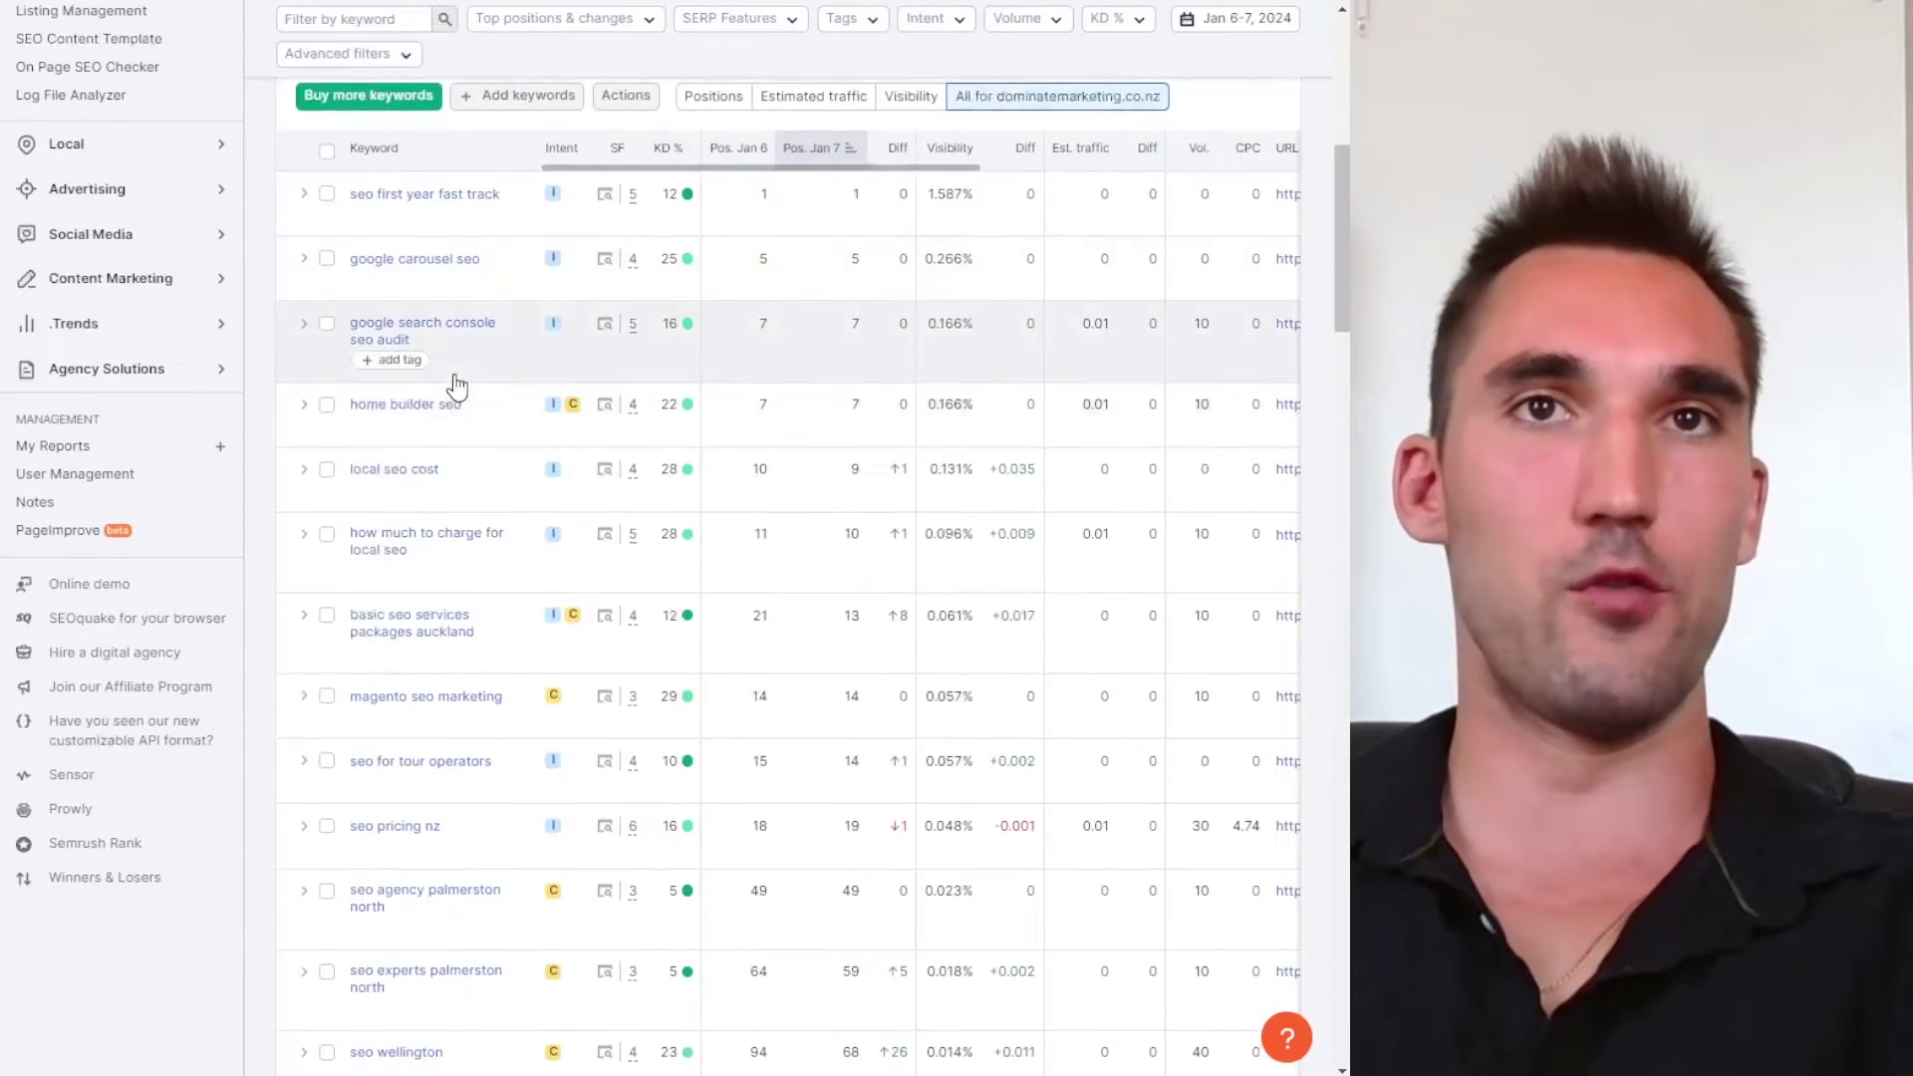
{"action": "scroll", "coordinate": [493, 459], "scroll_direction": "up", "scroll_amount": 4}
{"action": "scroll", "coordinate": [479, 417], "scroll_direction": "down", "scroll_amount": 2}
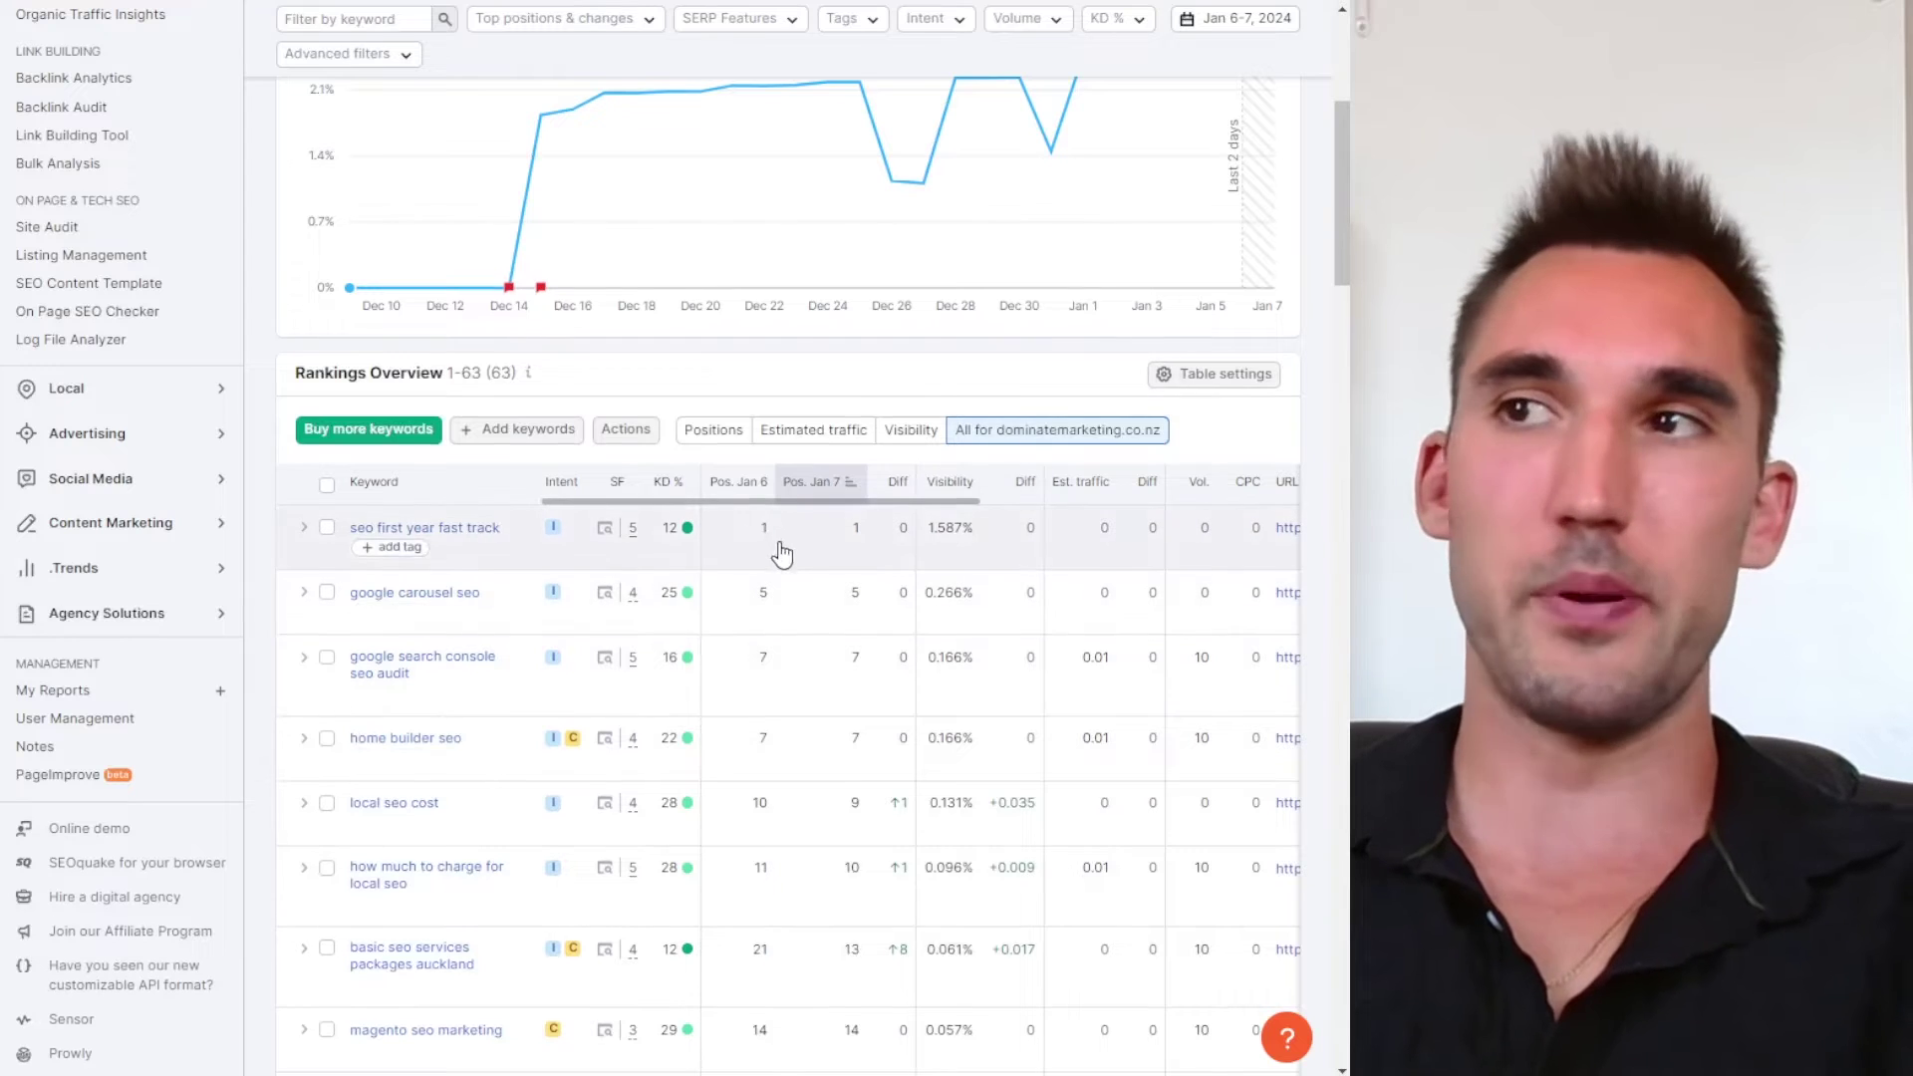
{"action": "scroll", "coordinate": [1245, 299], "scroll_direction": "up", "scroll_amount": 5}
Set the date range to Past 30 days and review the Rankings Overview table
{"action": "left_click", "coordinate": [1236, 235]}
{"action": "left_click", "coordinate": [1220, 337]}
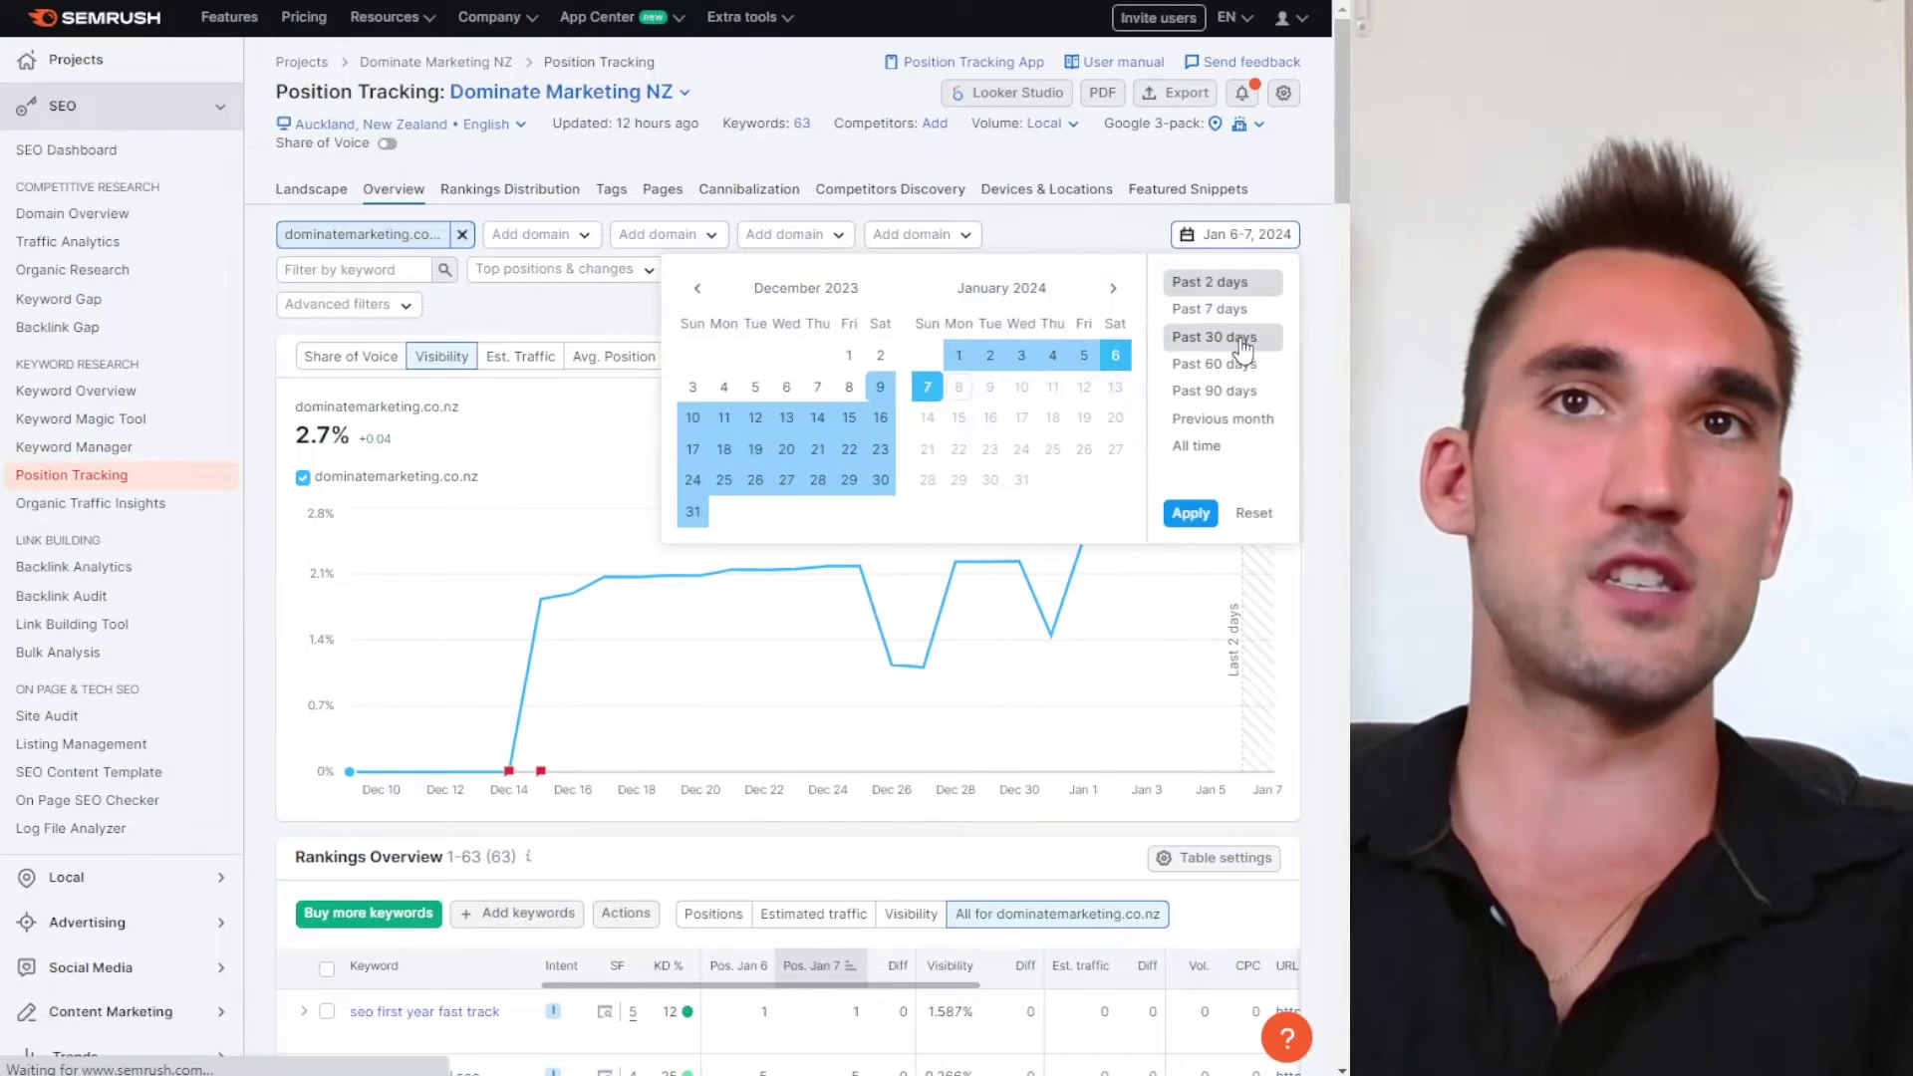
{"action": "left_click", "coordinate": [1193, 510]}
{"action": "scroll", "coordinate": [914, 756], "scroll_direction": "down", "scroll_amount": 6}
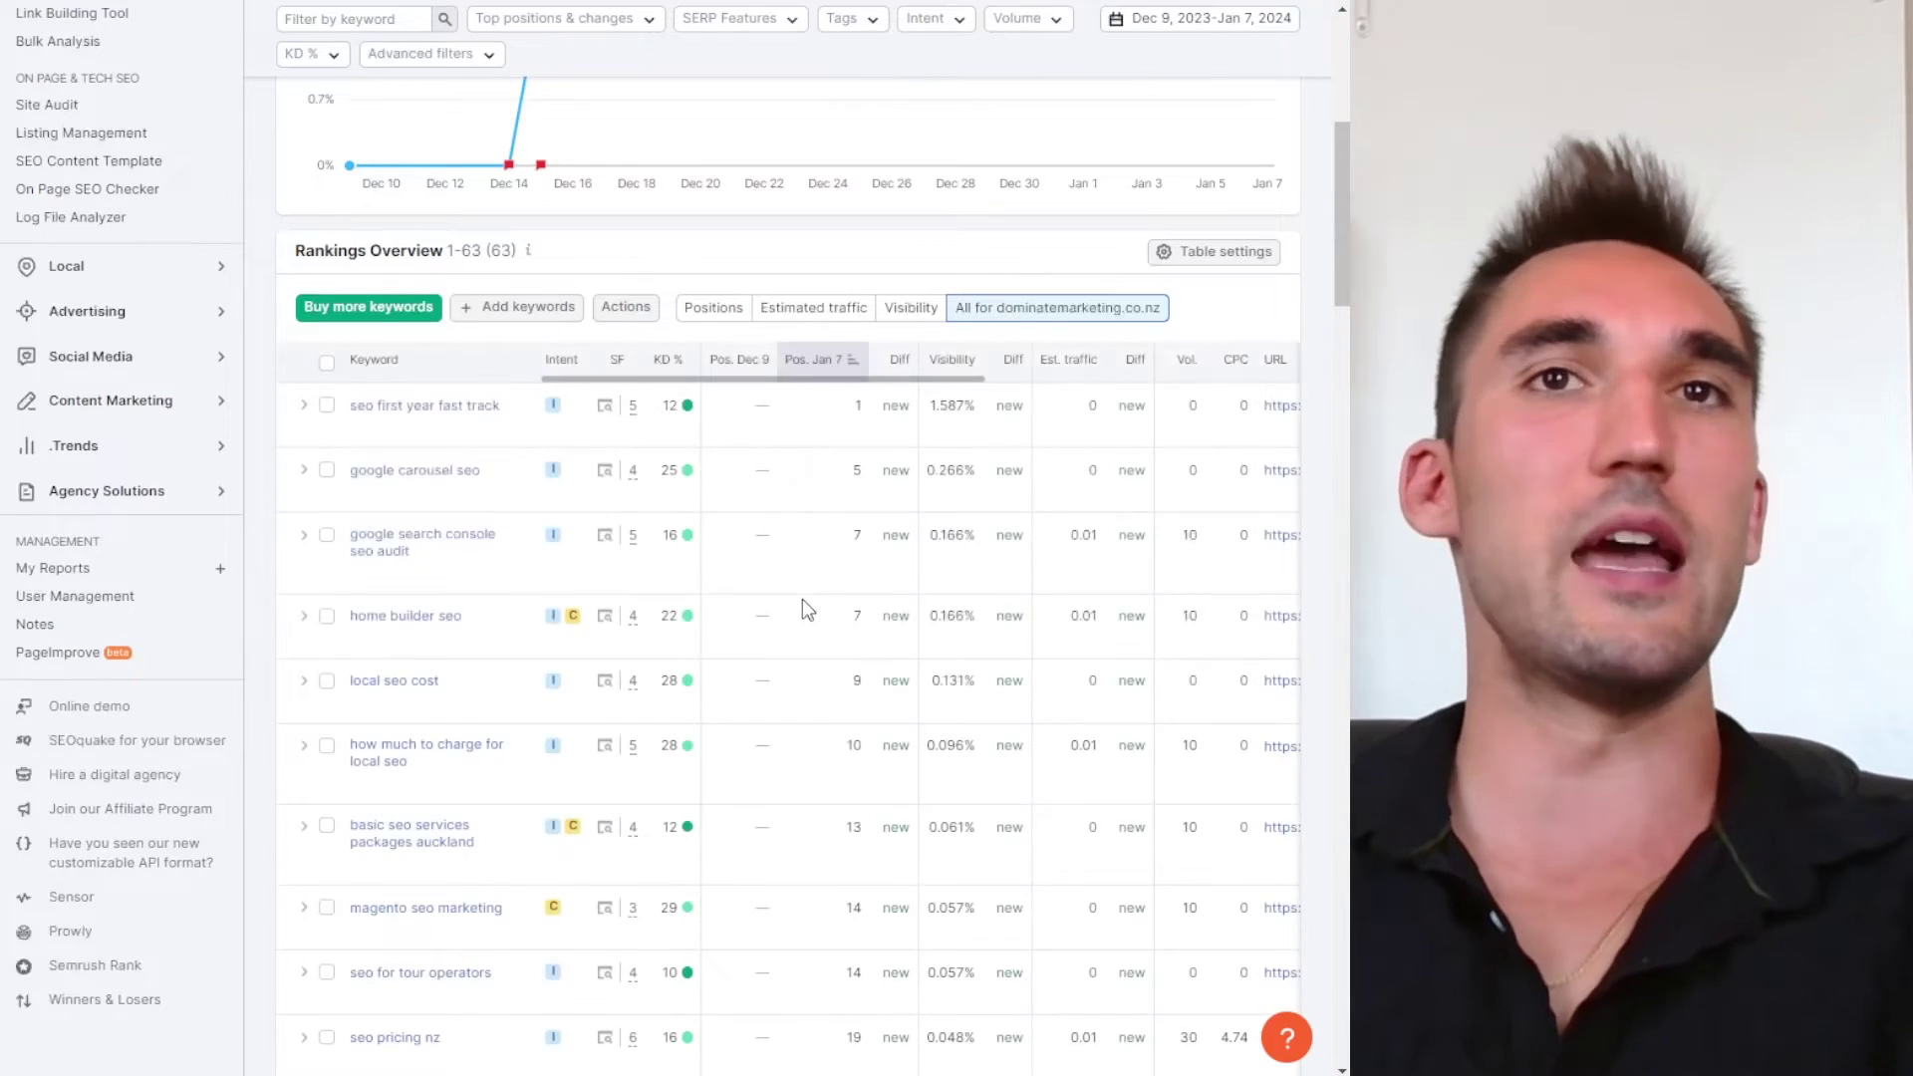
{"action": "scroll", "coordinate": [804, 514], "scroll_direction": "down", "scroll_amount": 5}
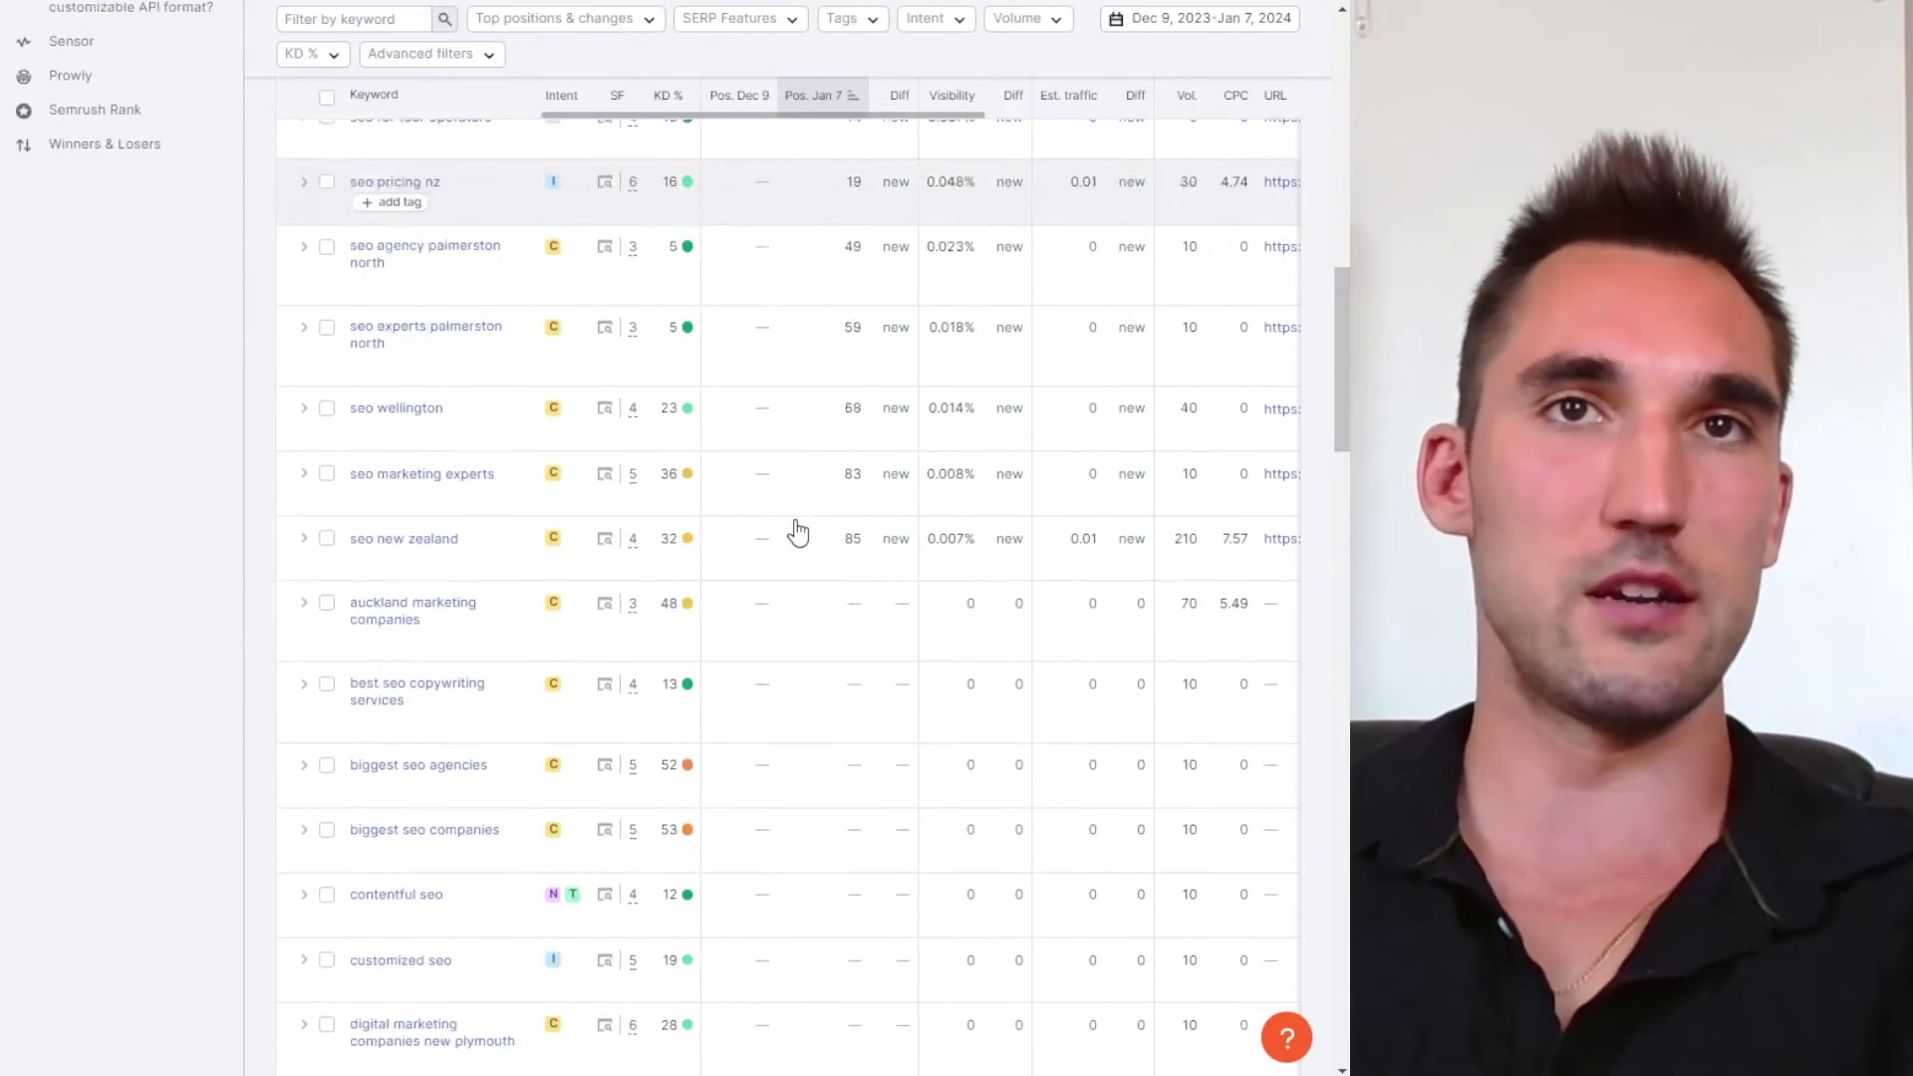
{"action": "scroll", "coordinate": [798, 542], "scroll_direction": "up", "scroll_amount": 5}
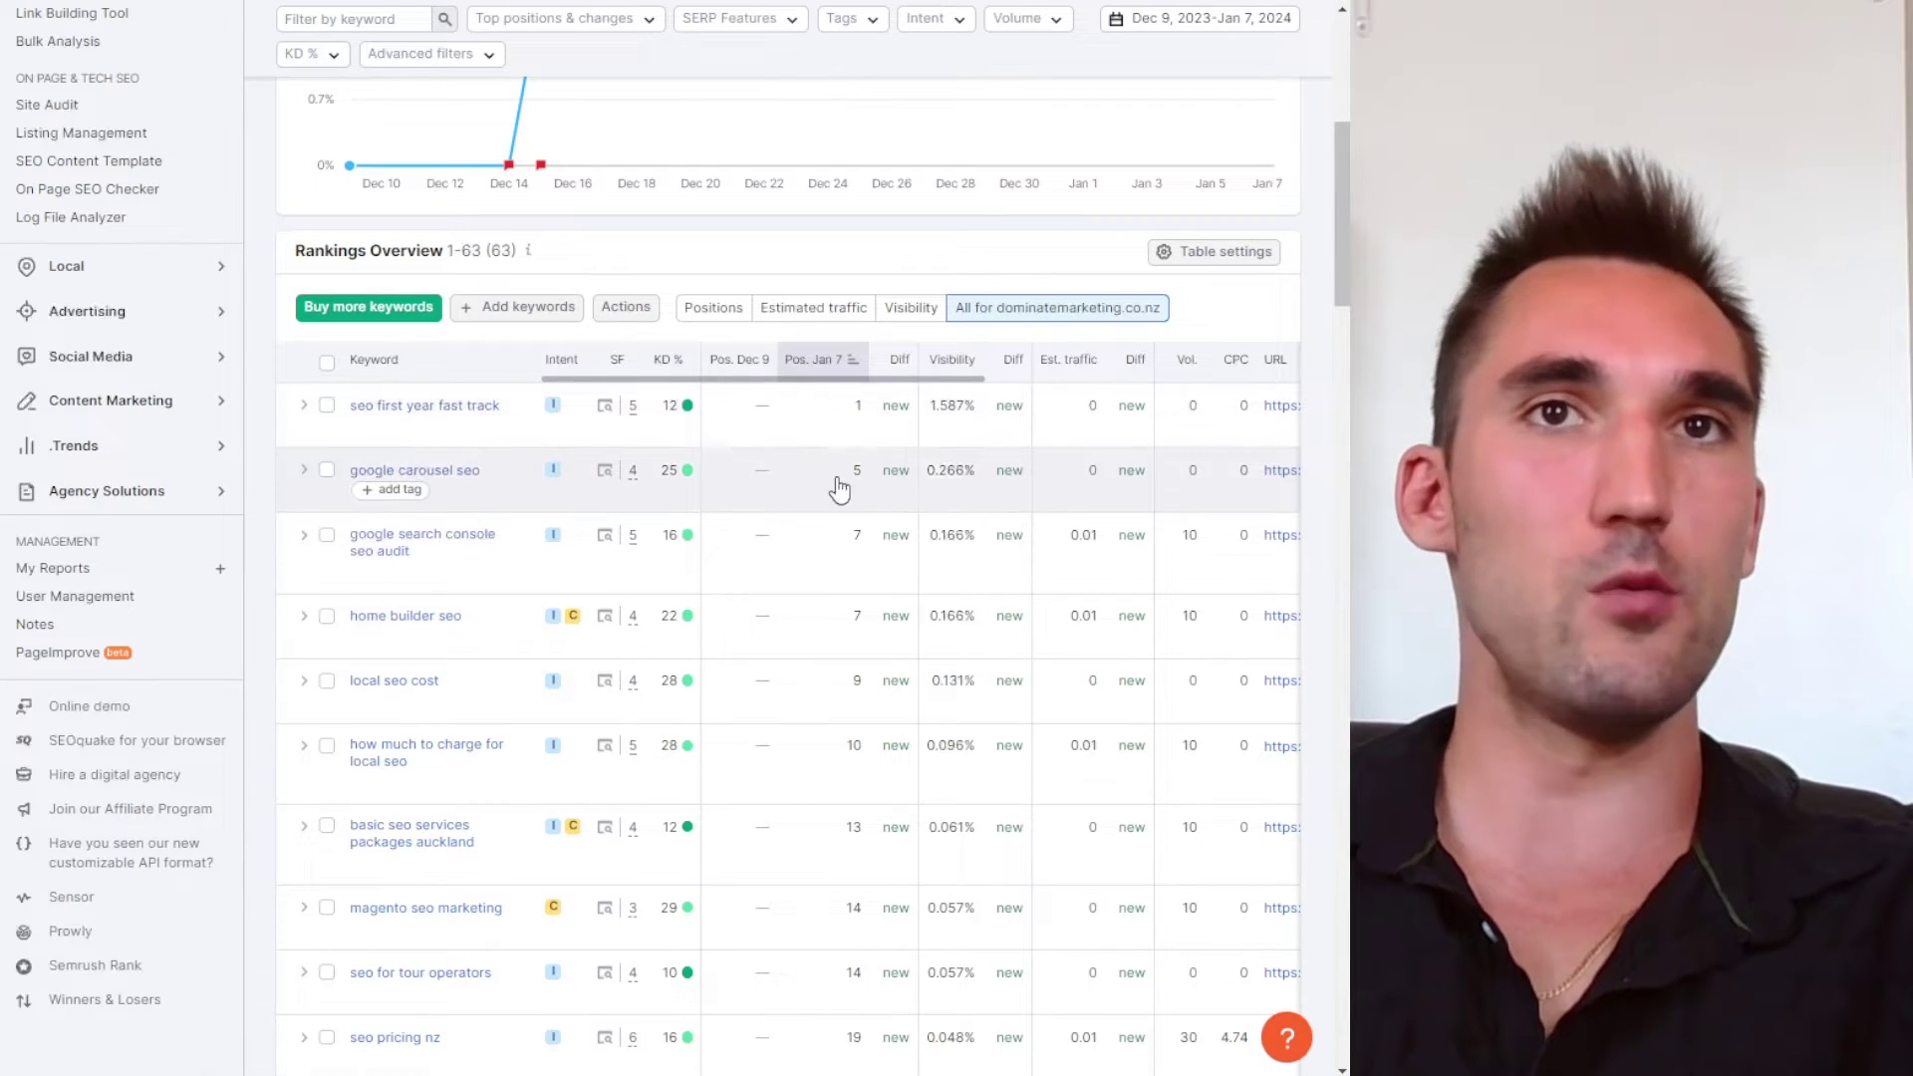
{"action": "scroll", "coordinate": [857, 585], "scroll_direction": "up", "scroll_amount": 3}
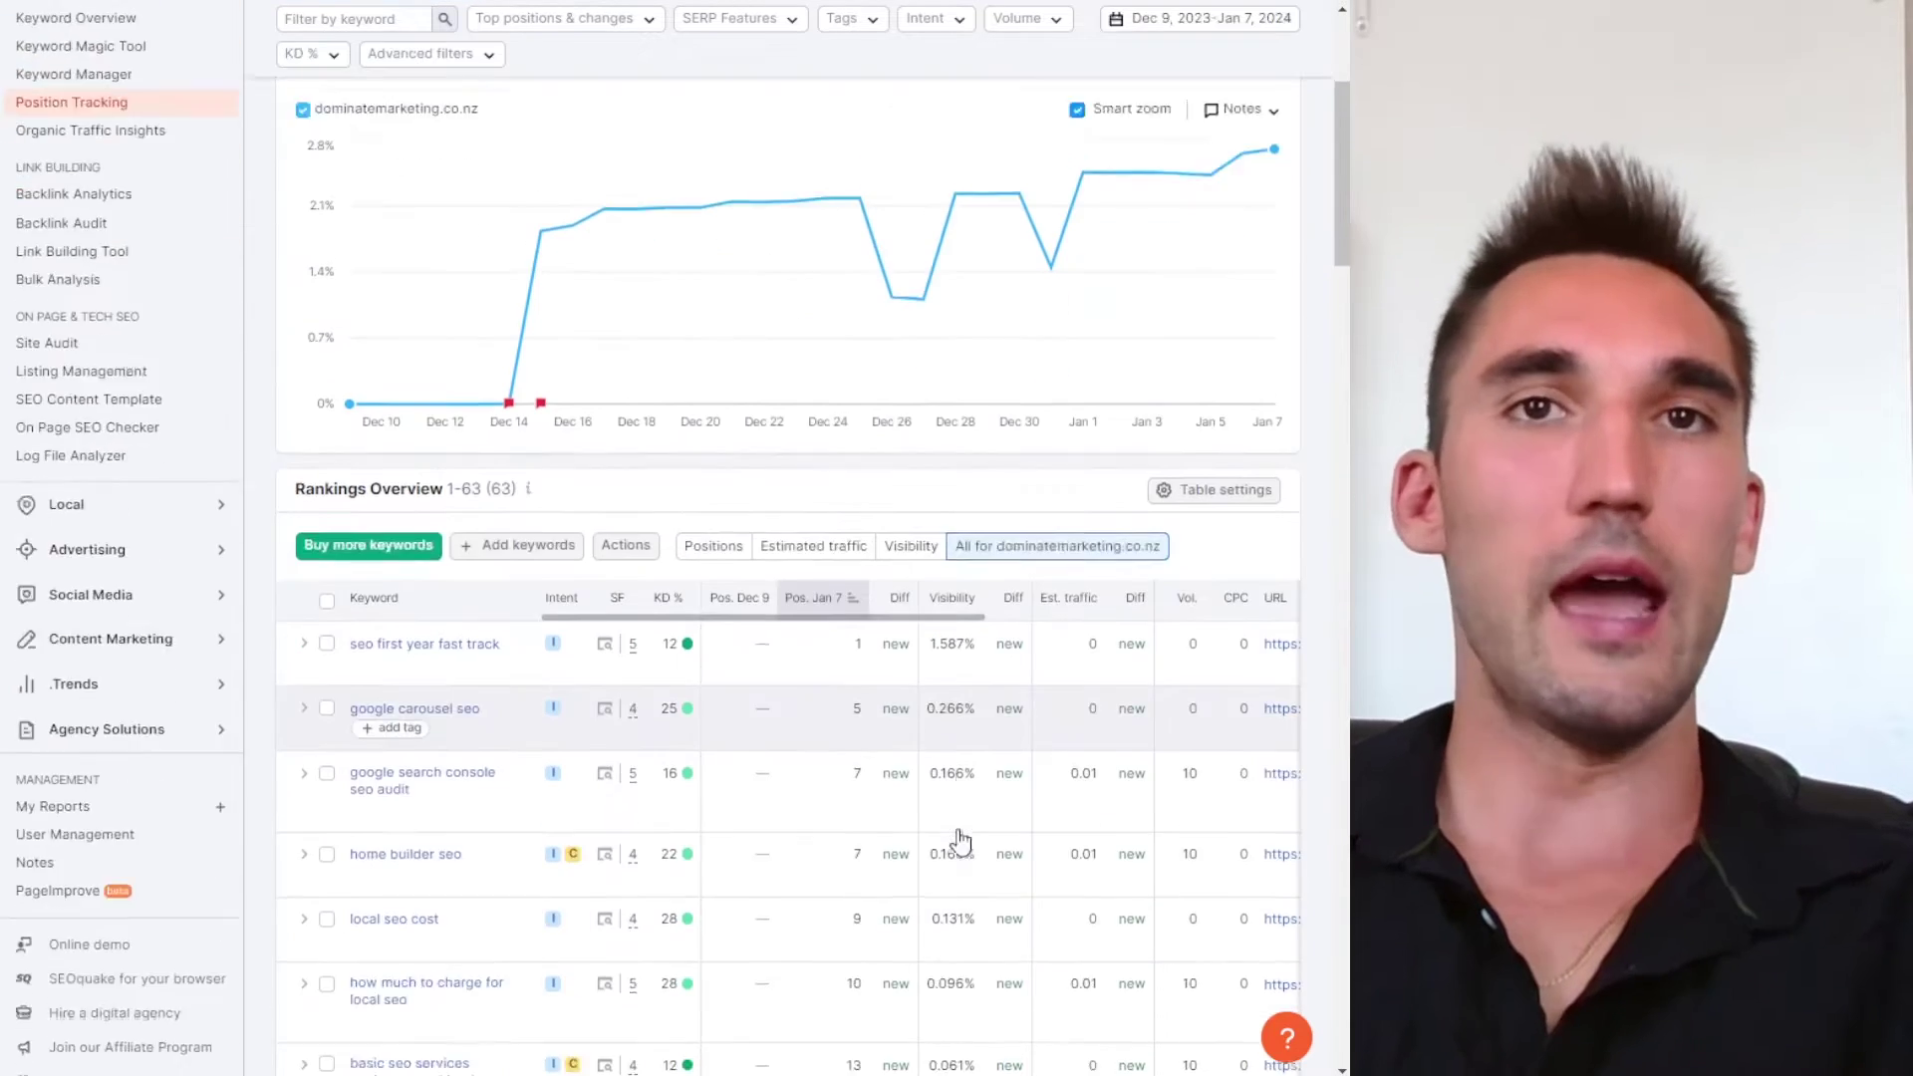
{"action": "scroll", "coordinate": [866, 618], "scroll_direction": "down", "scroll_amount": 1}
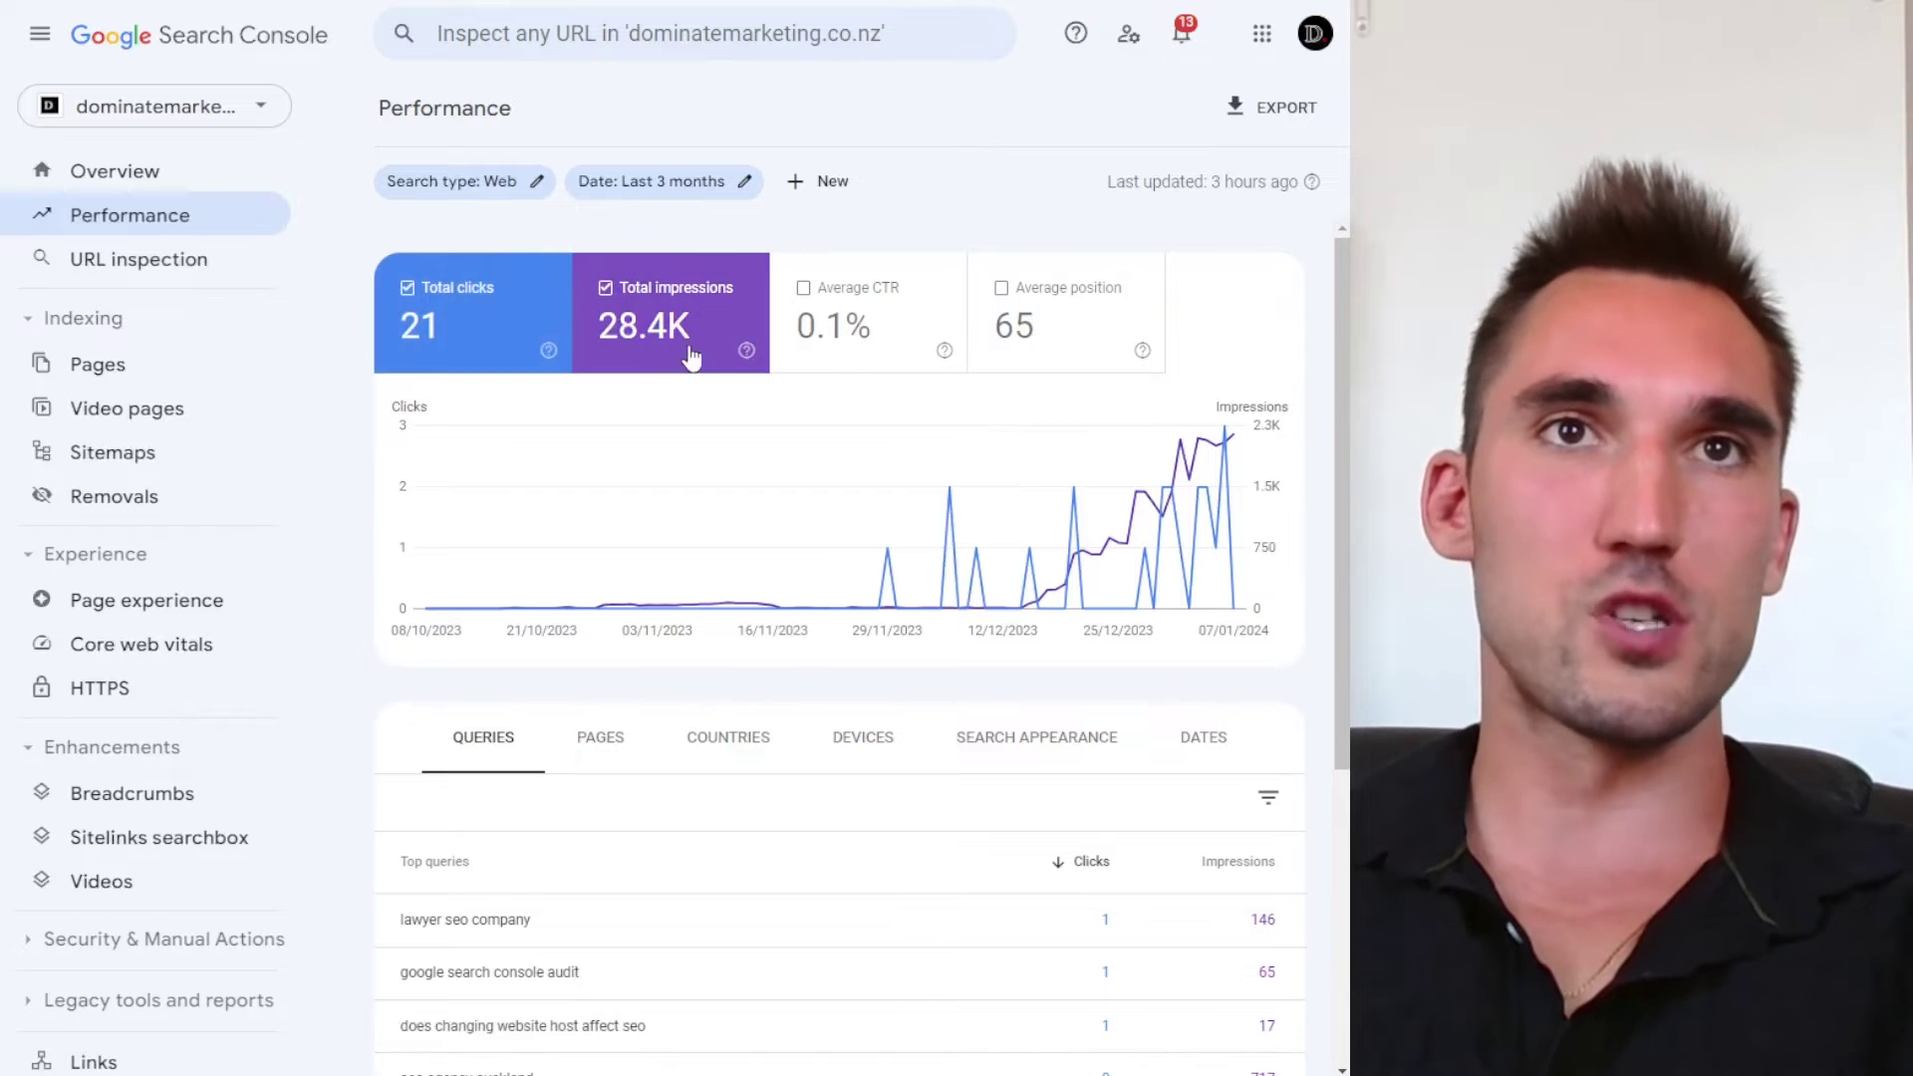
Add average CTR to the Search Console performance chart
{"action": "left_click", "coordinate": [855, 314]}
Remove average CTR and average position, leaving only clicks and impressions charted
{"action": "left_click", "coordinate": [855, 319]}
{"action": "left_click", "coordinate": [1016, 351]}
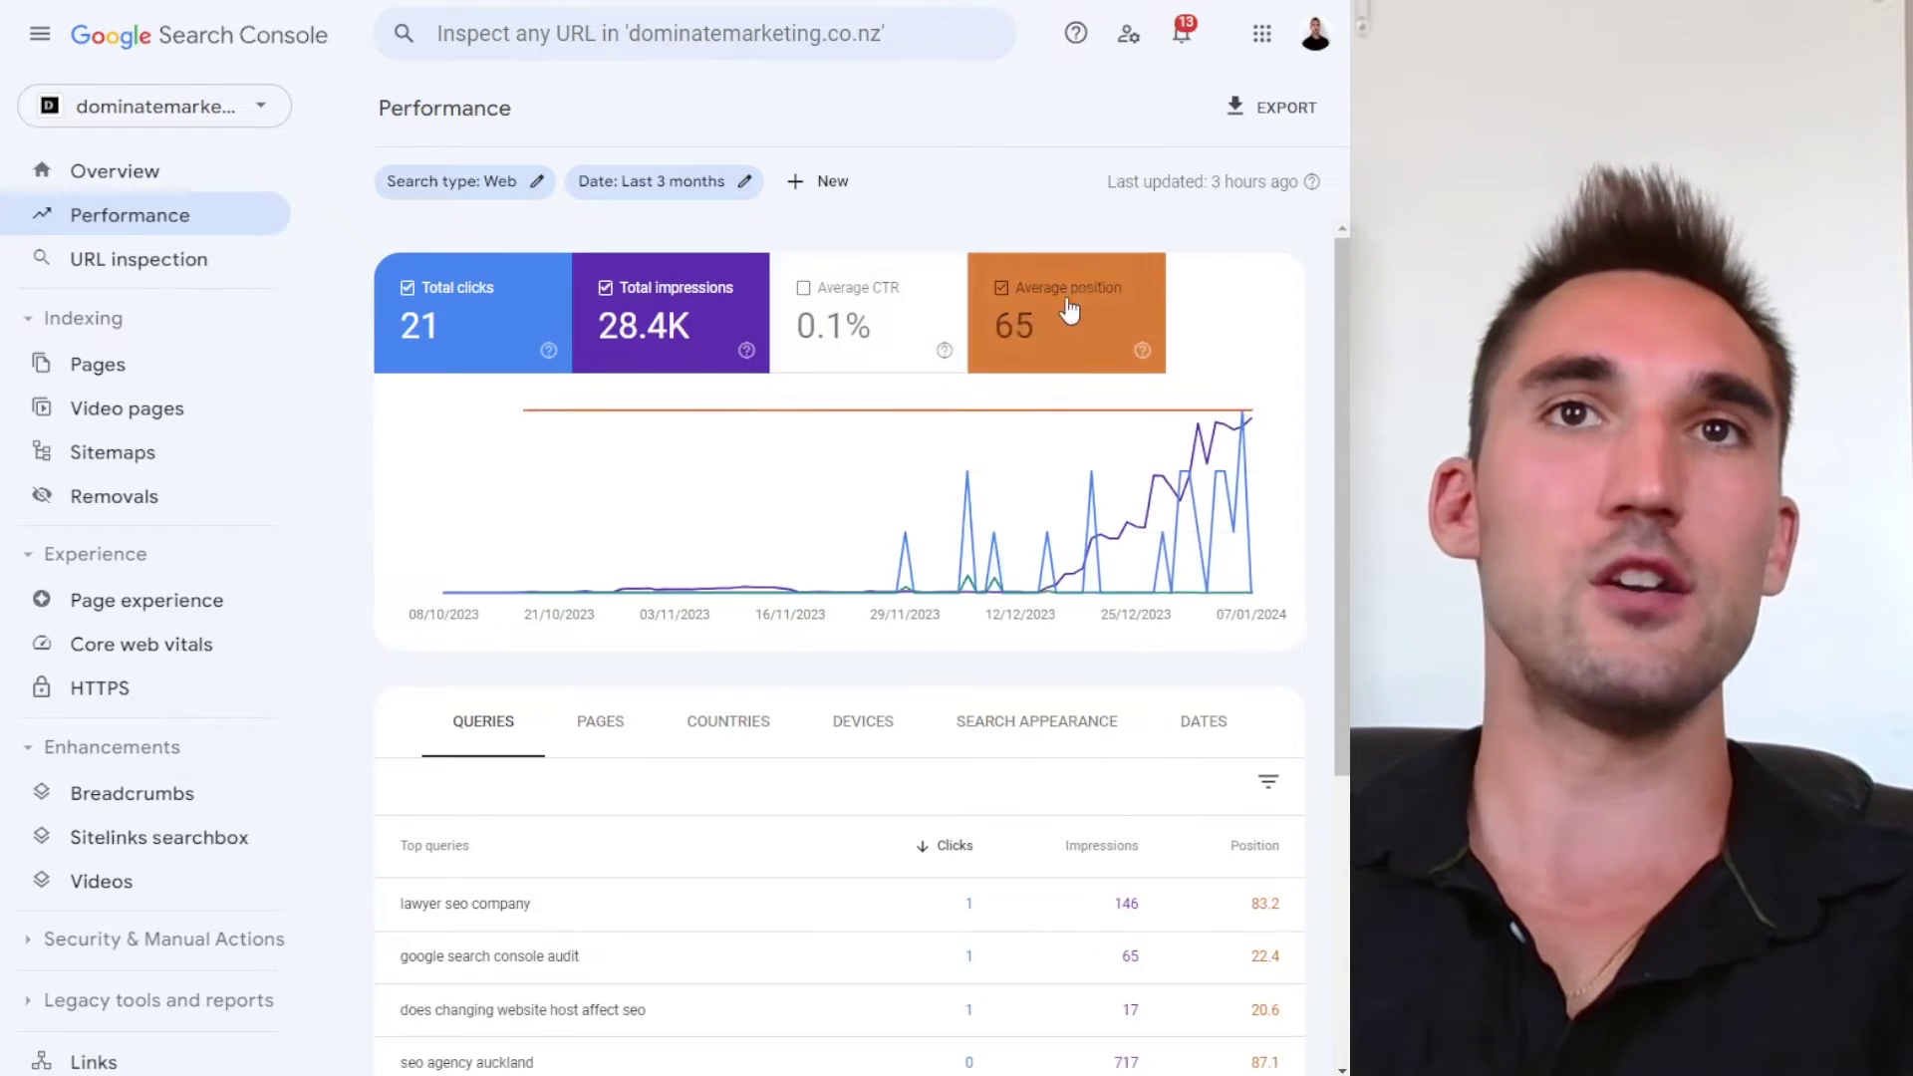
{"action": "left_click", "coordinate": [1136, 359]}
{"action": "scroll", "coordinate": [534, 577], "scroll_direction": "down", "scroll_amount": 4}
{"action": "scroll", "coordinate": [418, 551], "scroll_direction": "down", "scroll_amount": 2}
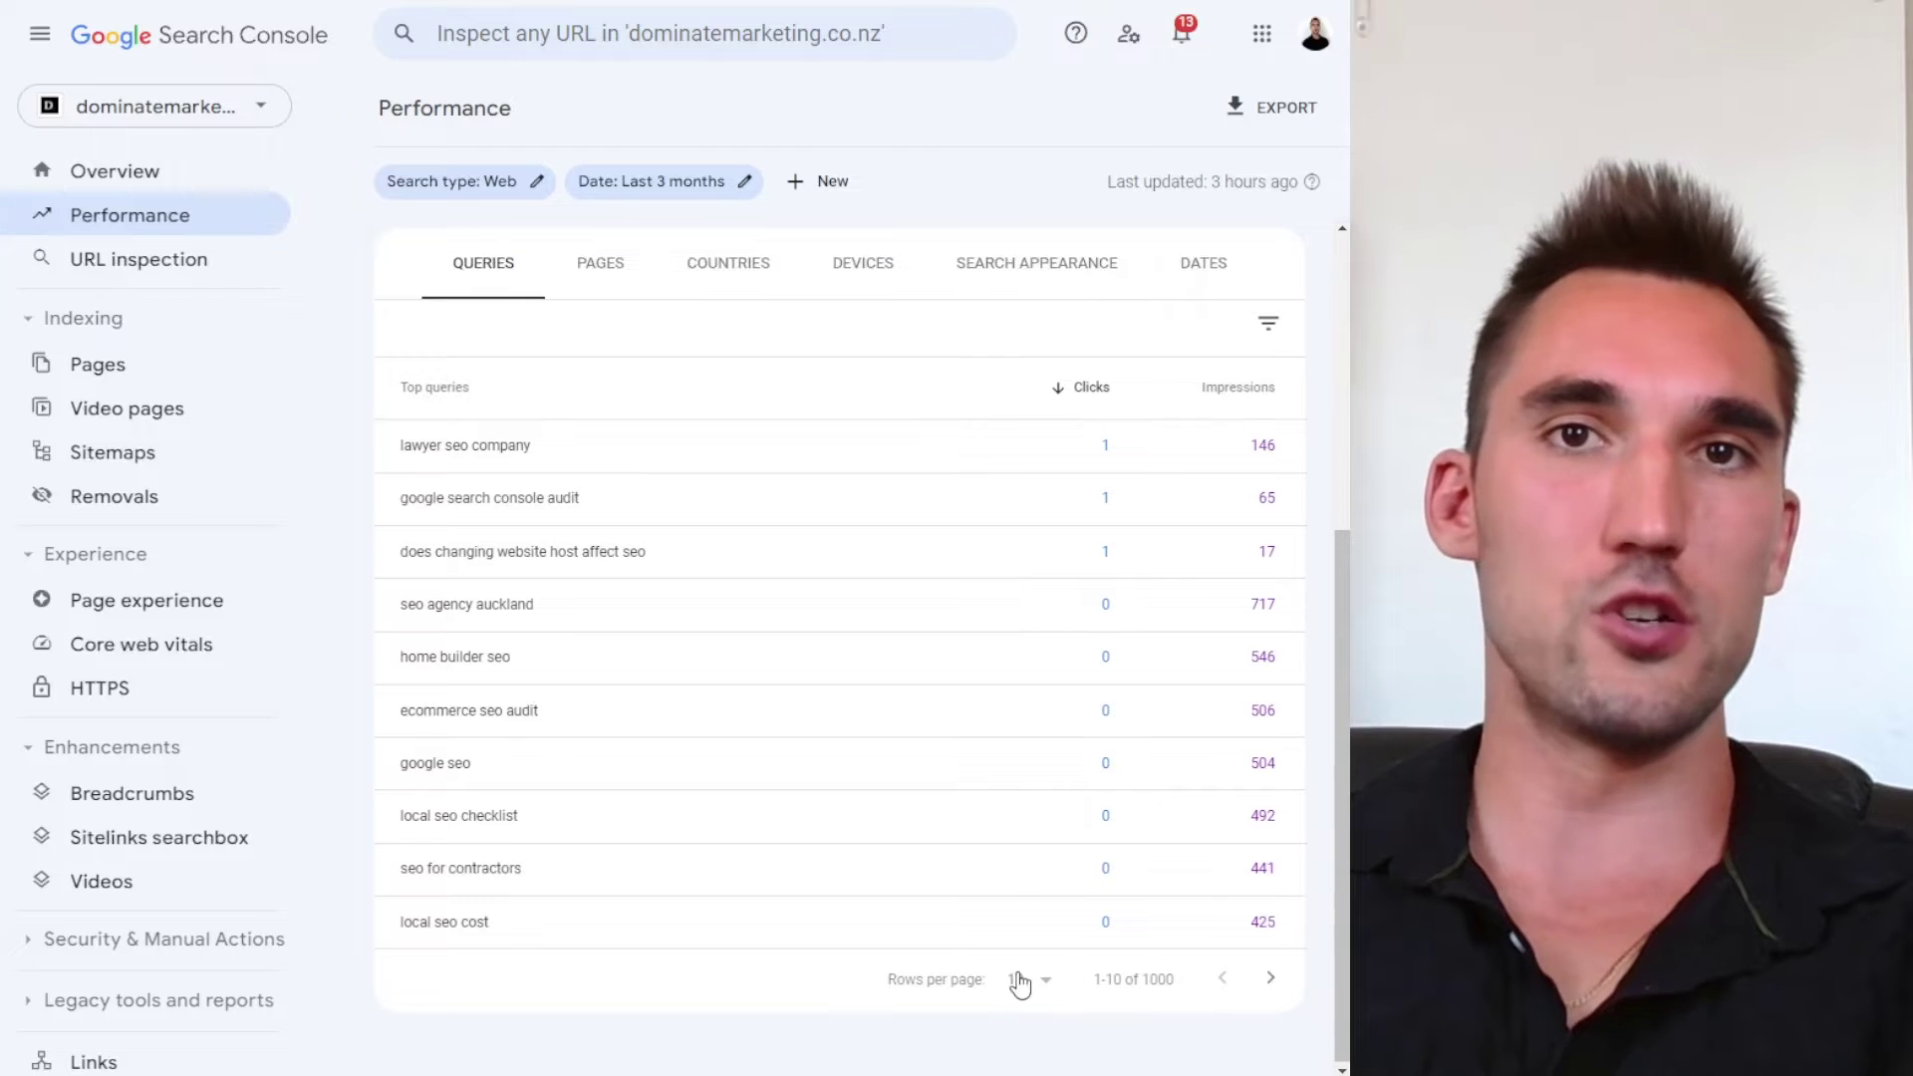
Set the queries table to the maximum rows per page and scroll through it
{"action": "left_click", "coordinate": [1018, 985]}
{"action": "left_click", "coordinate": [1012, 1029]}
{"action": "scroll", "coordinate": [1270, 513], "scroll_direction": "down", "scroll_amount": 1}
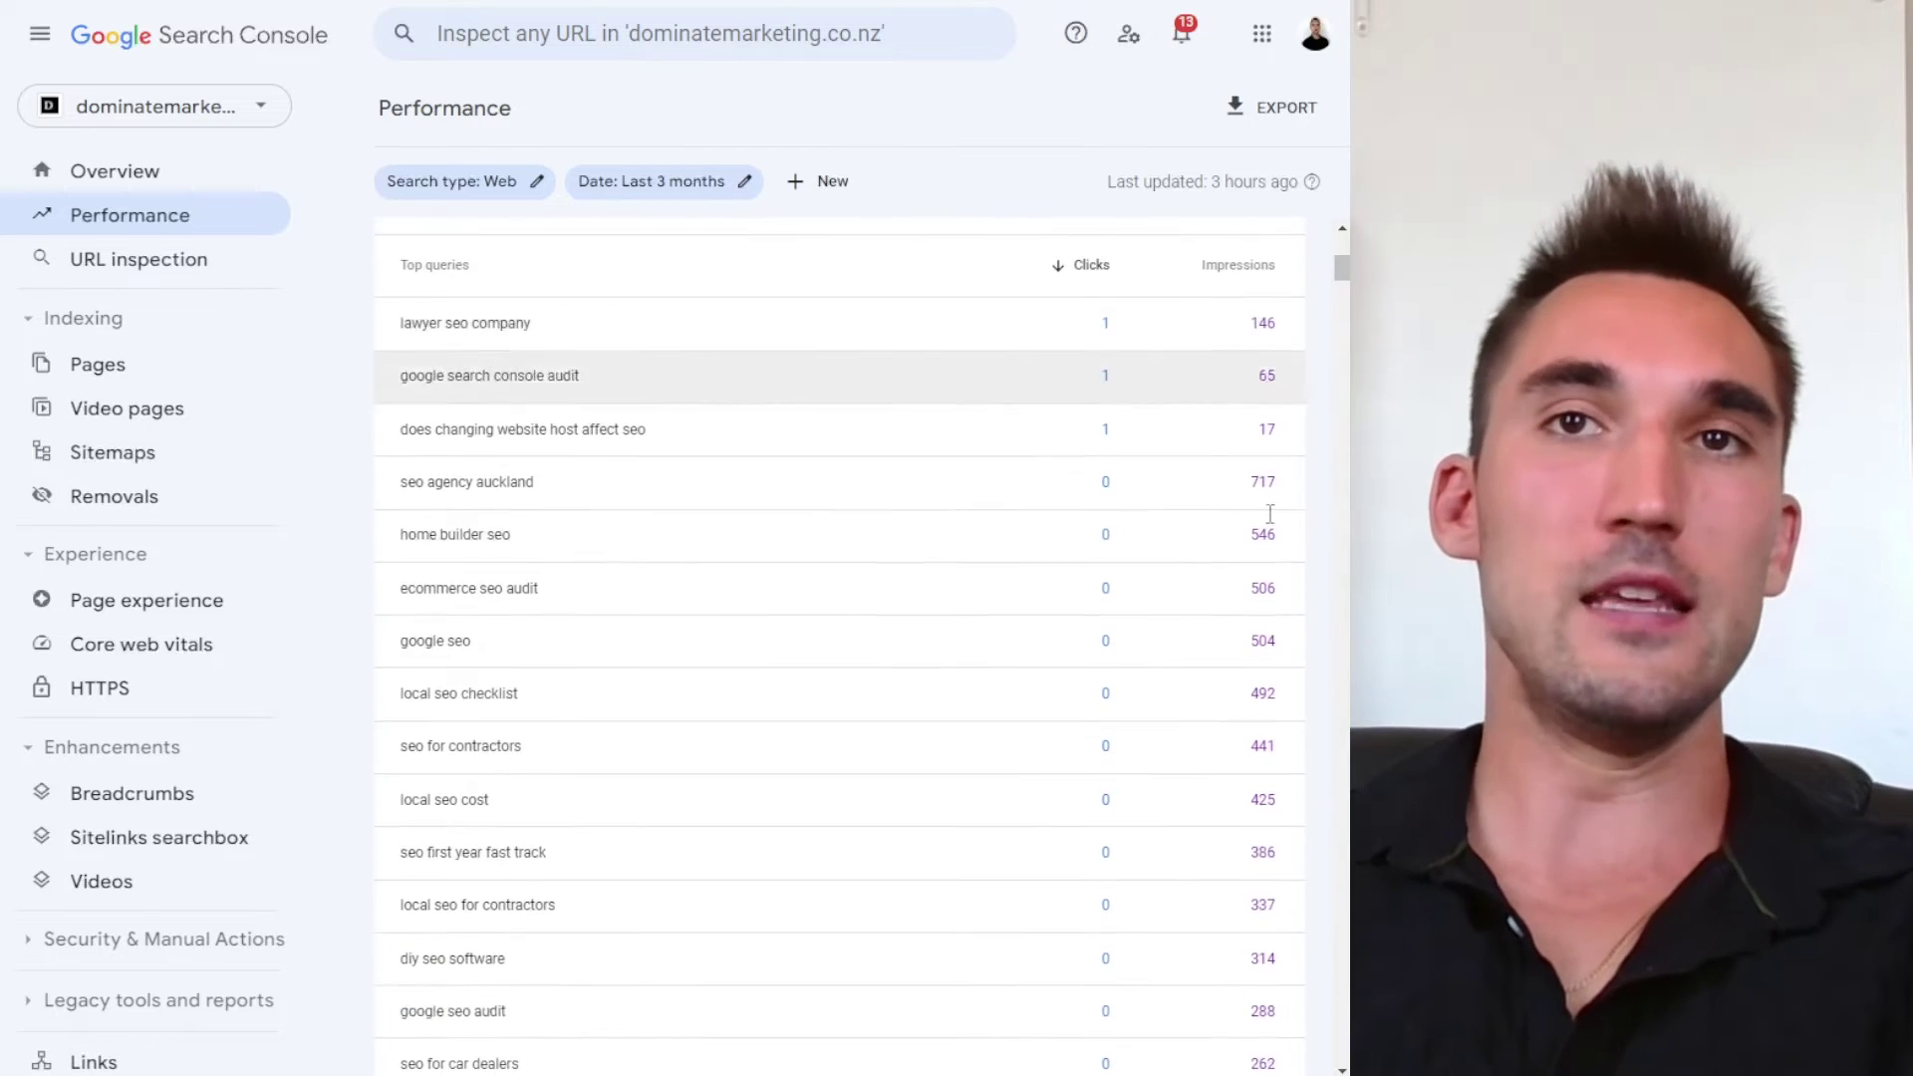
{"action": "scroll", "coordinate": [1067, 683], "scroll_direction": "up", "scroll_amount": 1}
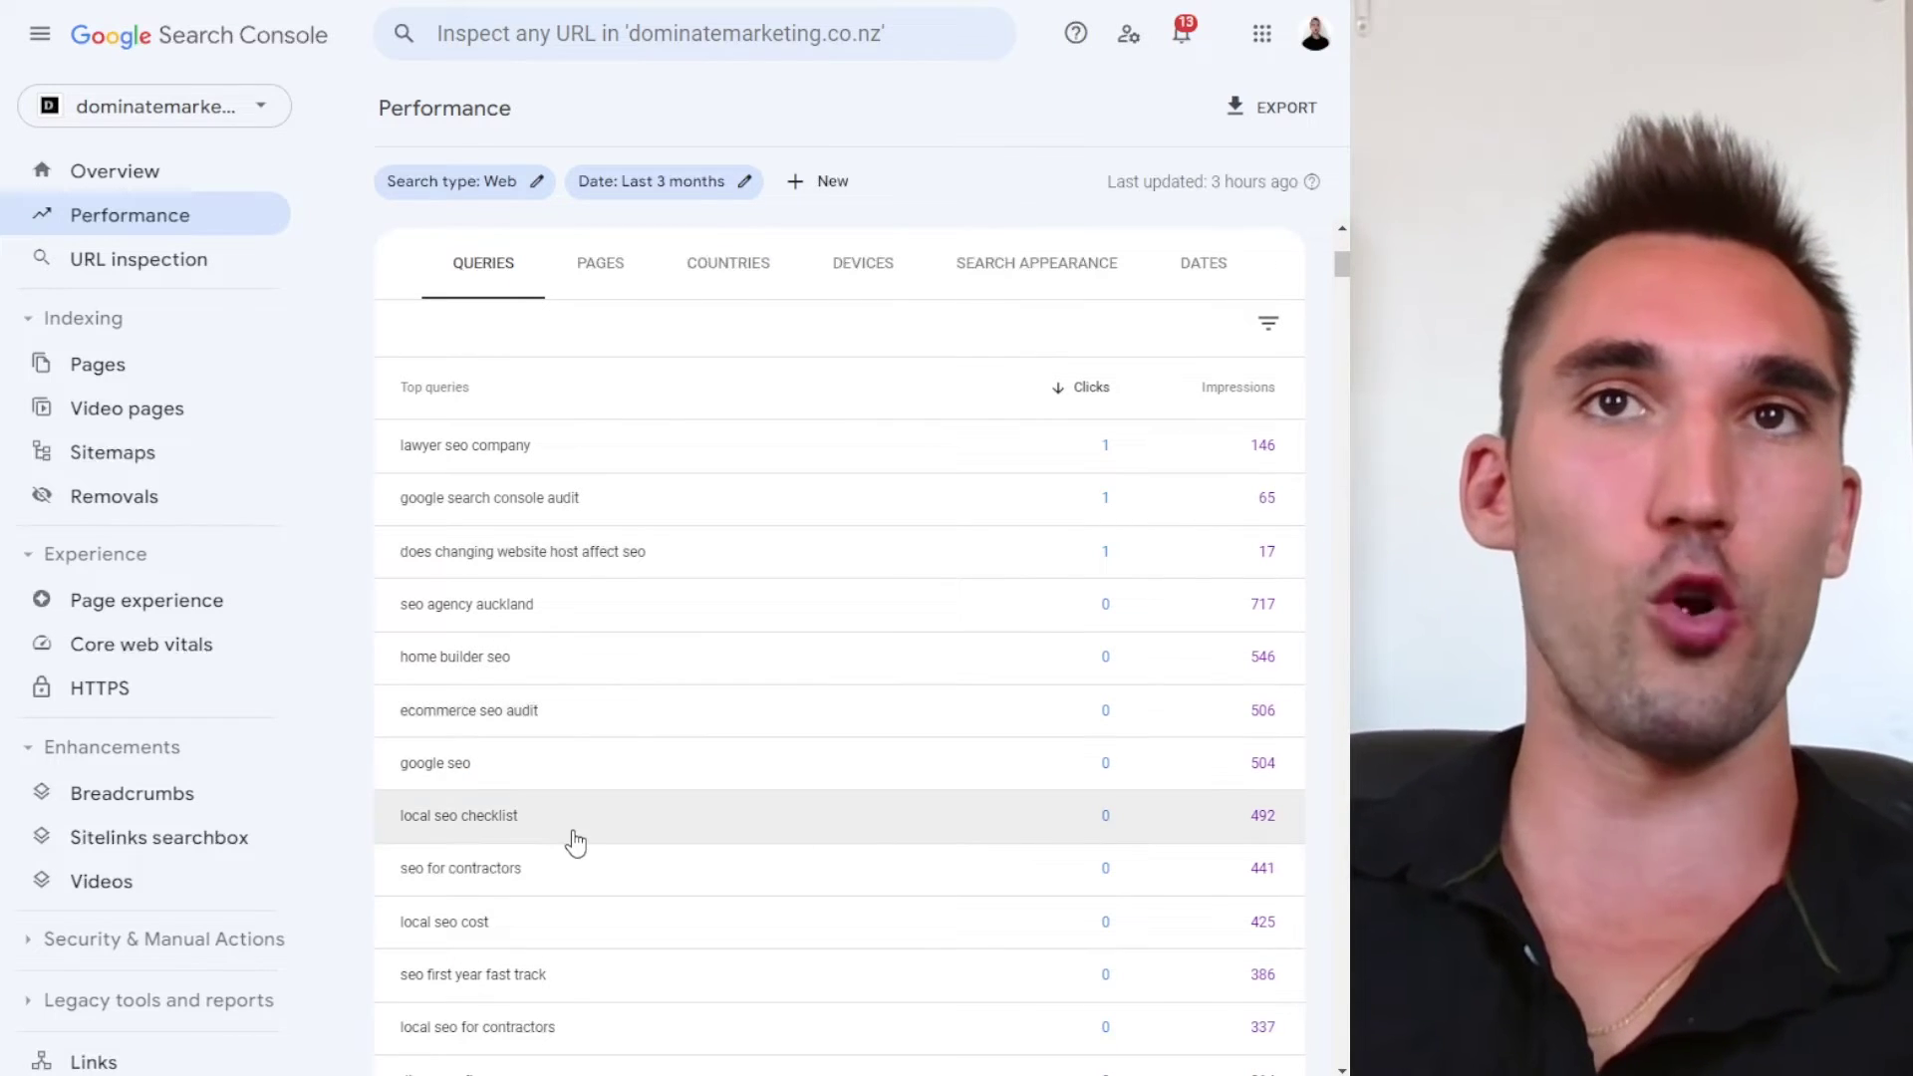
{"action": "scroll", "coordinate": [841, 654], "scroll_direction": "down", "scroll_amount": 4}
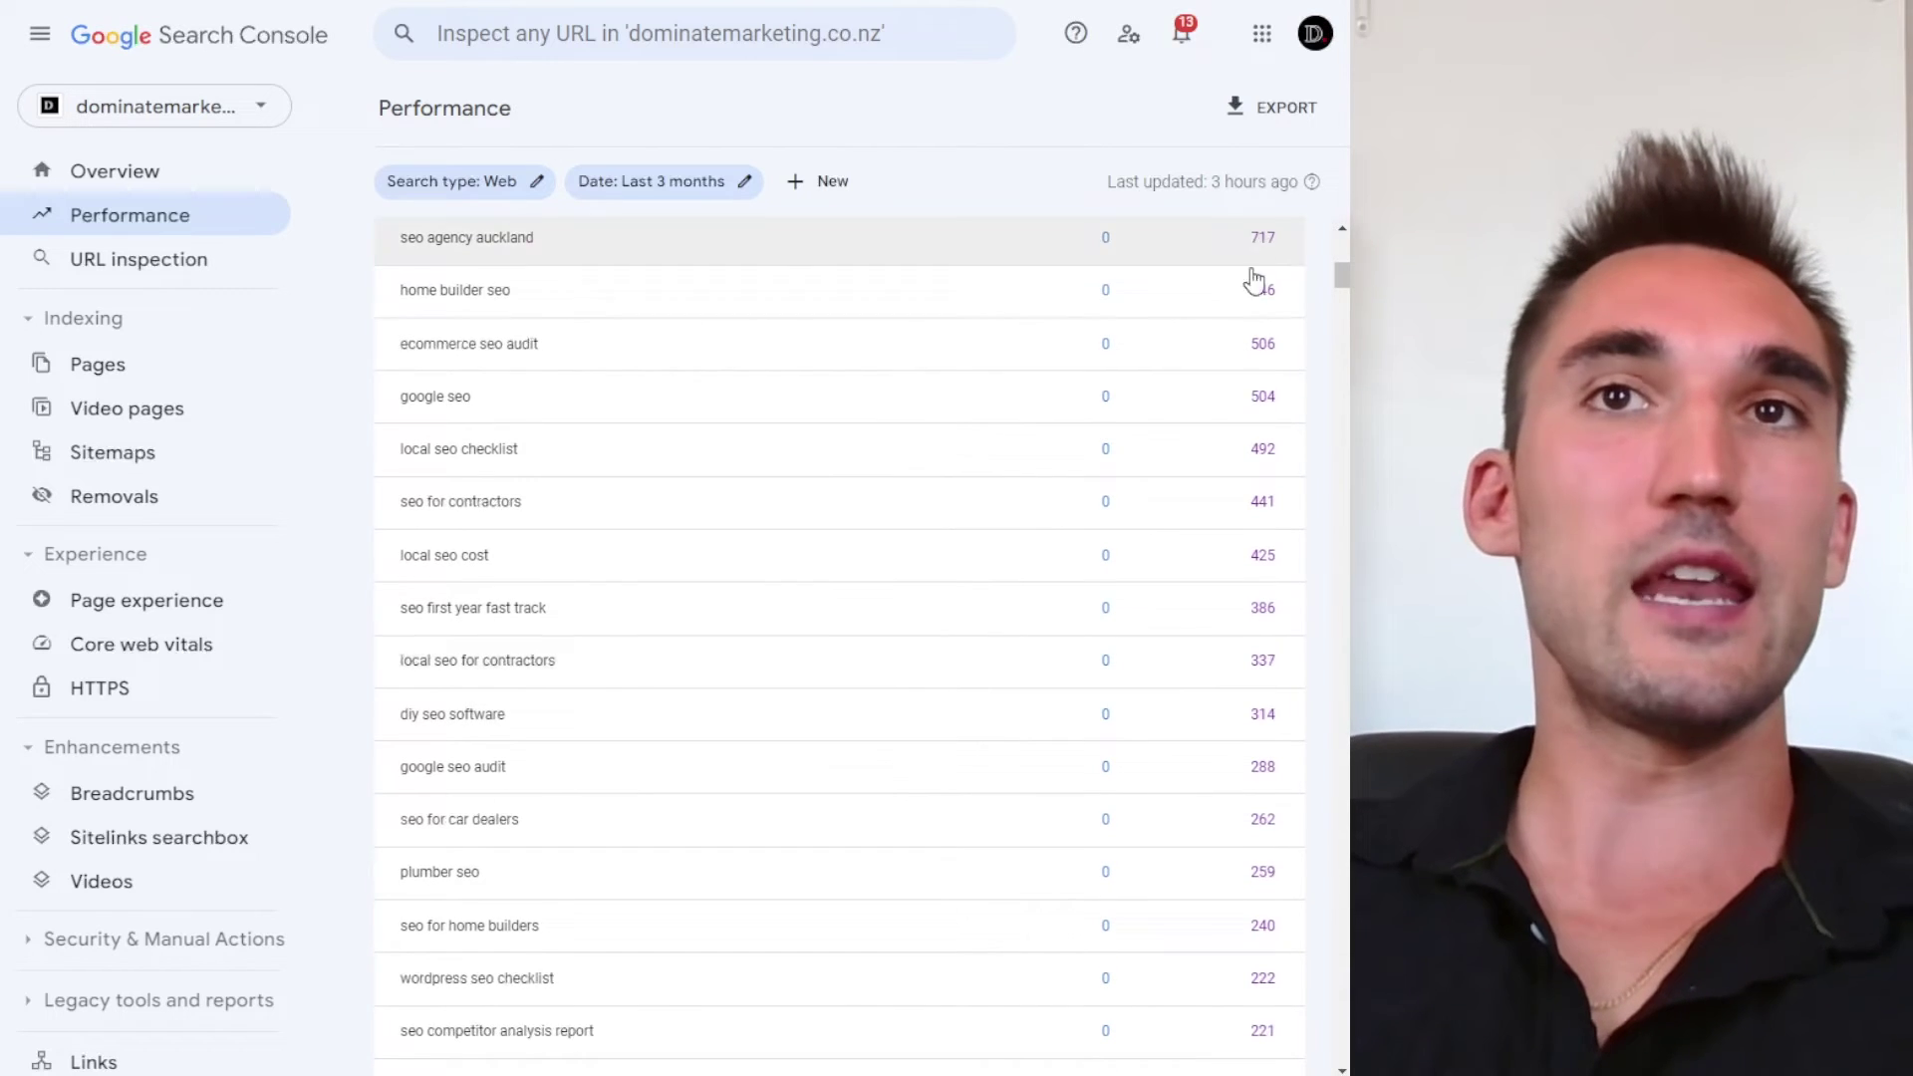
{"action": "scroll", "coordinate": [1103, 483], "scroll_direction": "up", "scroll_amount": 3}
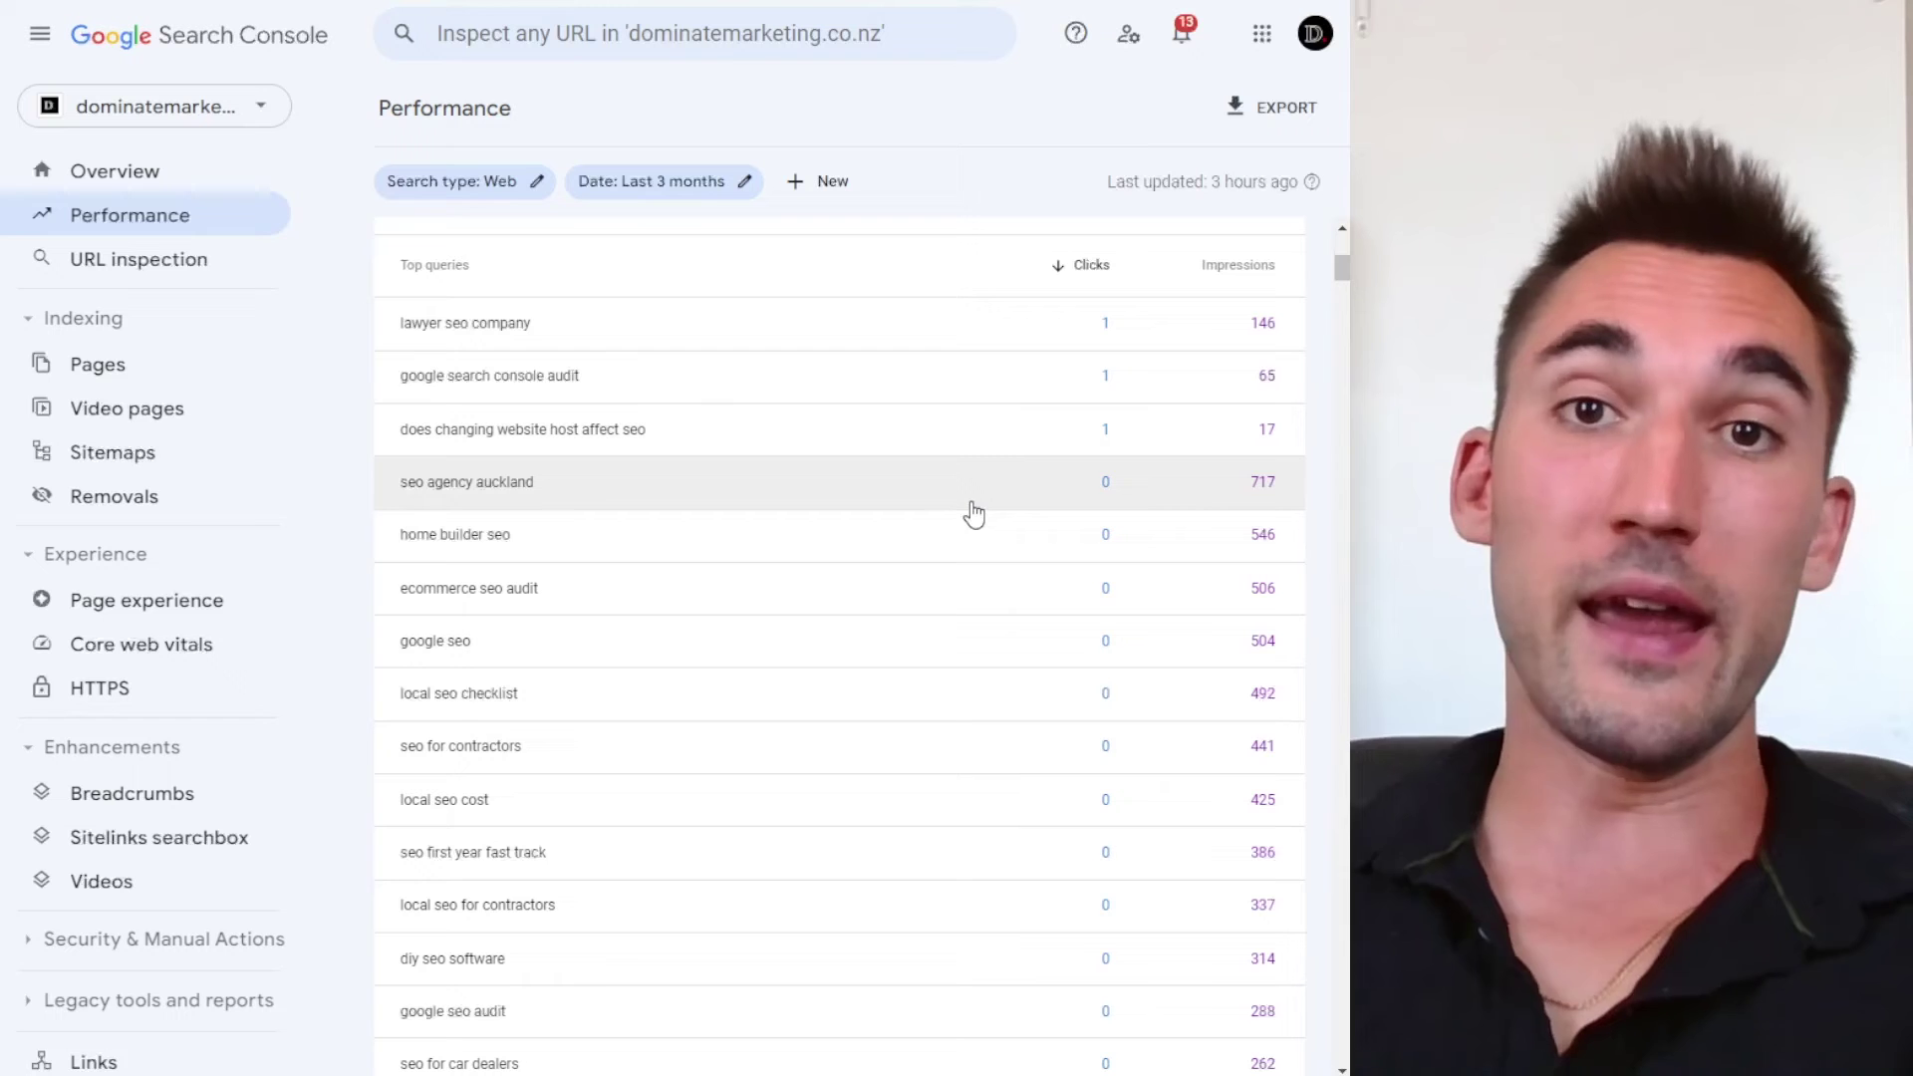
{"action": "scroll", "coordinate": [943, 533], "scroll_direction": "up", "scroll_amount": 2}
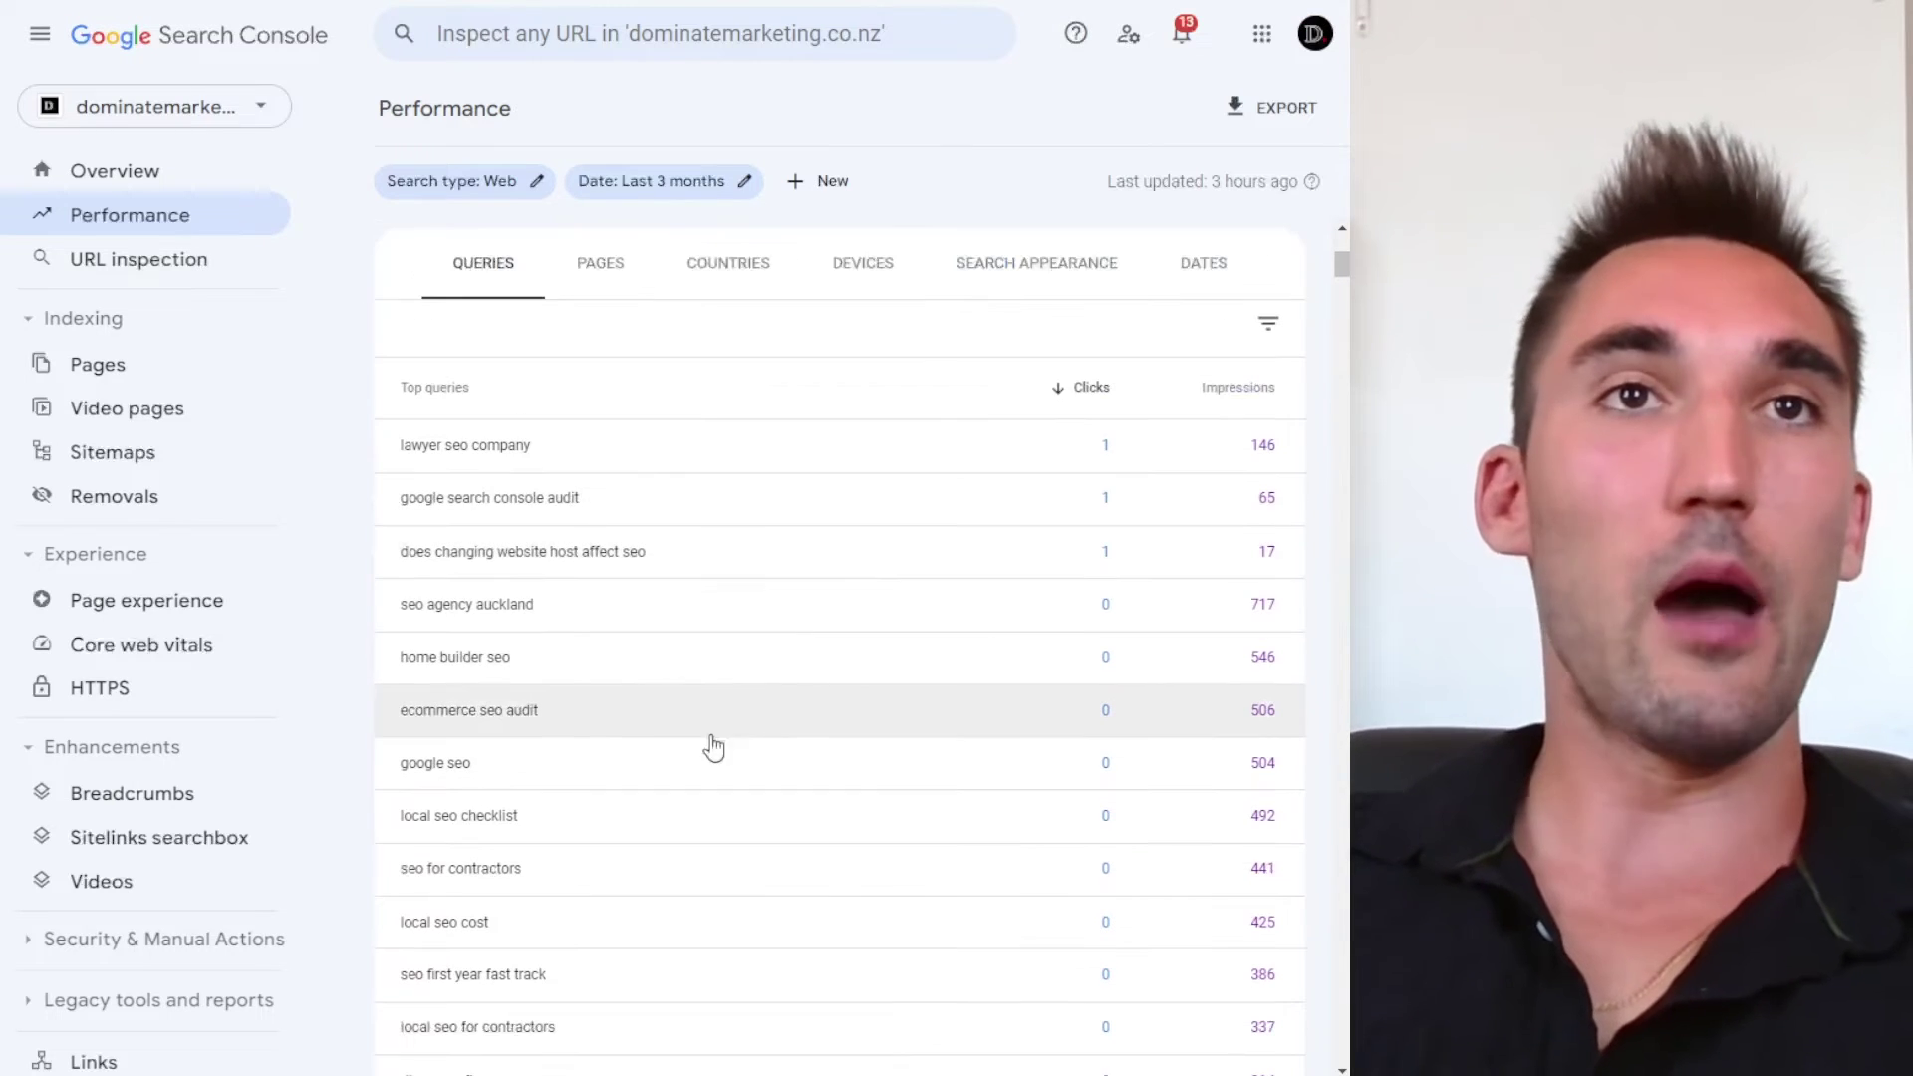
Review the Pages, Countries and Devices breakdowns, then return to Queries and highlight 'lawyer seo company'
{"action": "left_click", "coordinate": [588, 265]}
{"action": "scroll", "coordinate": [737, 703], "scroll_direction": "down", "scroll_amount": 3}
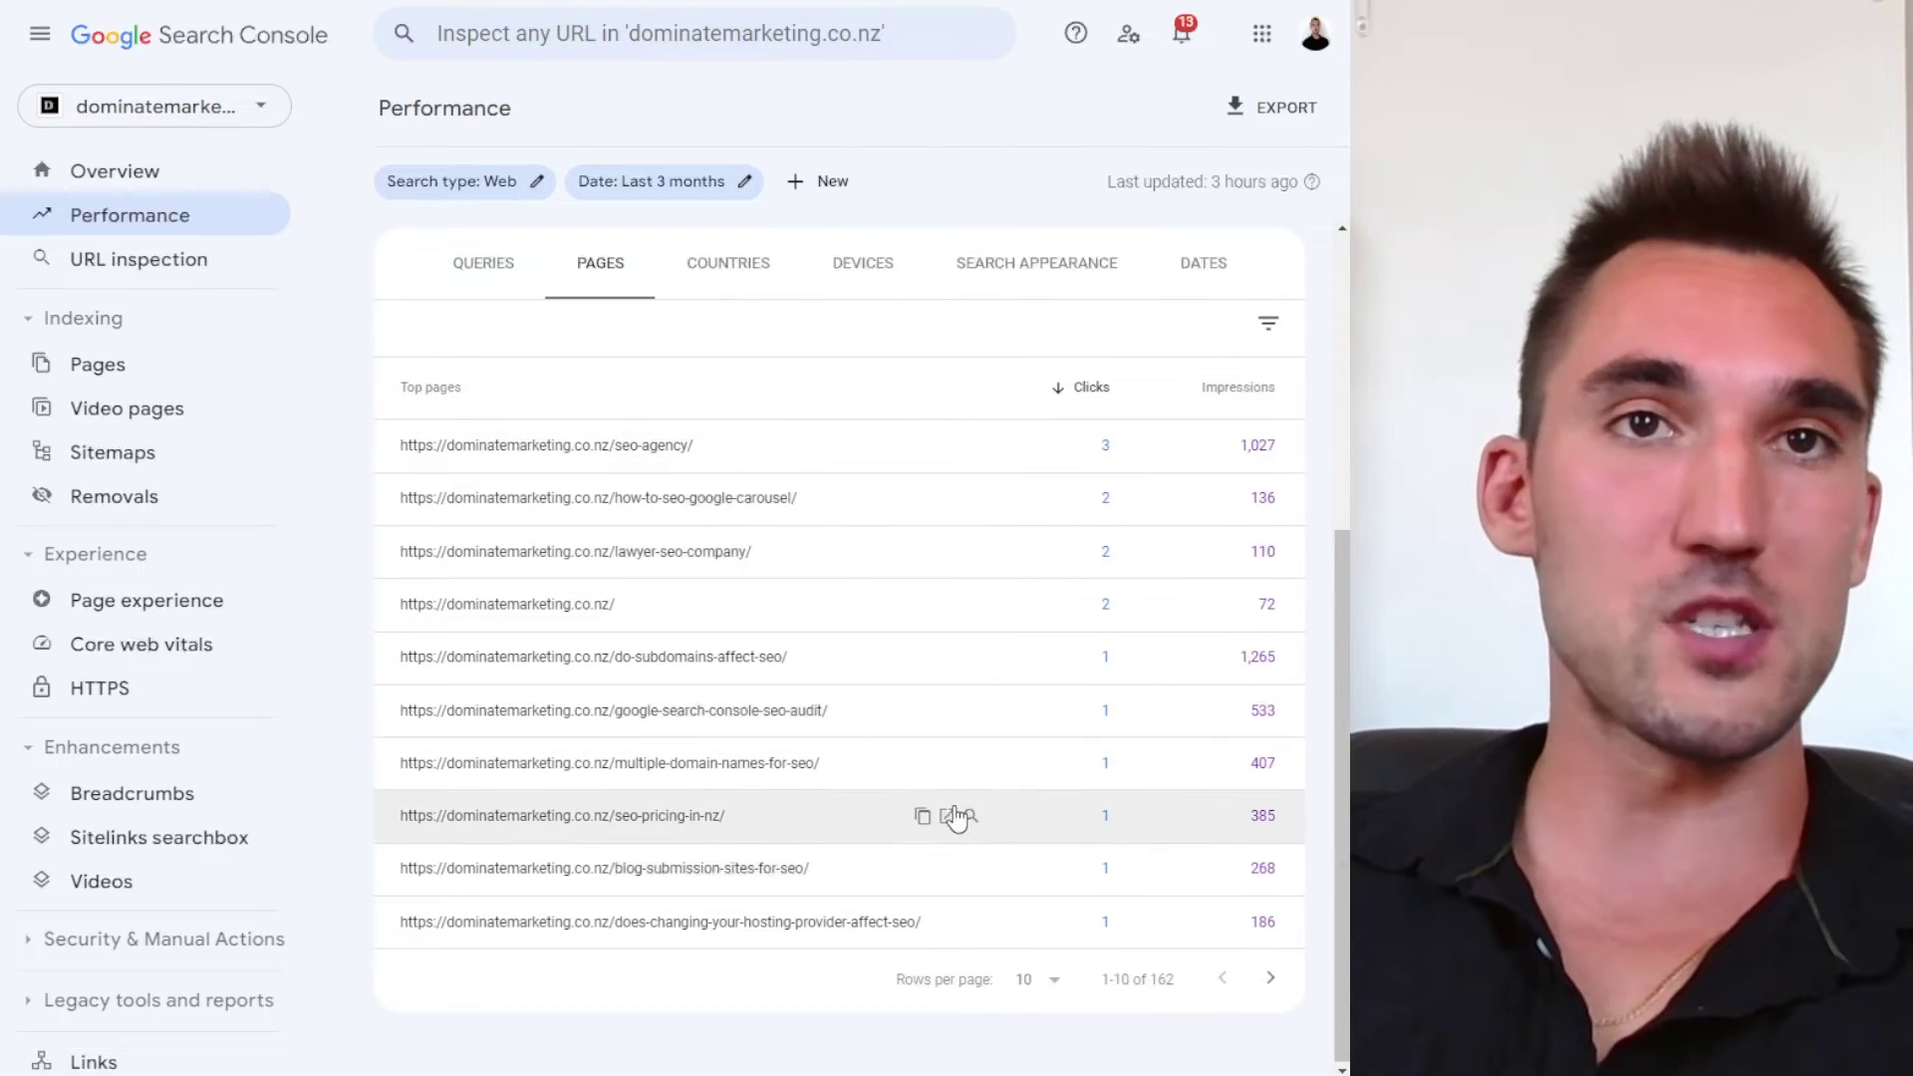
{"action": "left_click", "coordinate": [716, 264]}
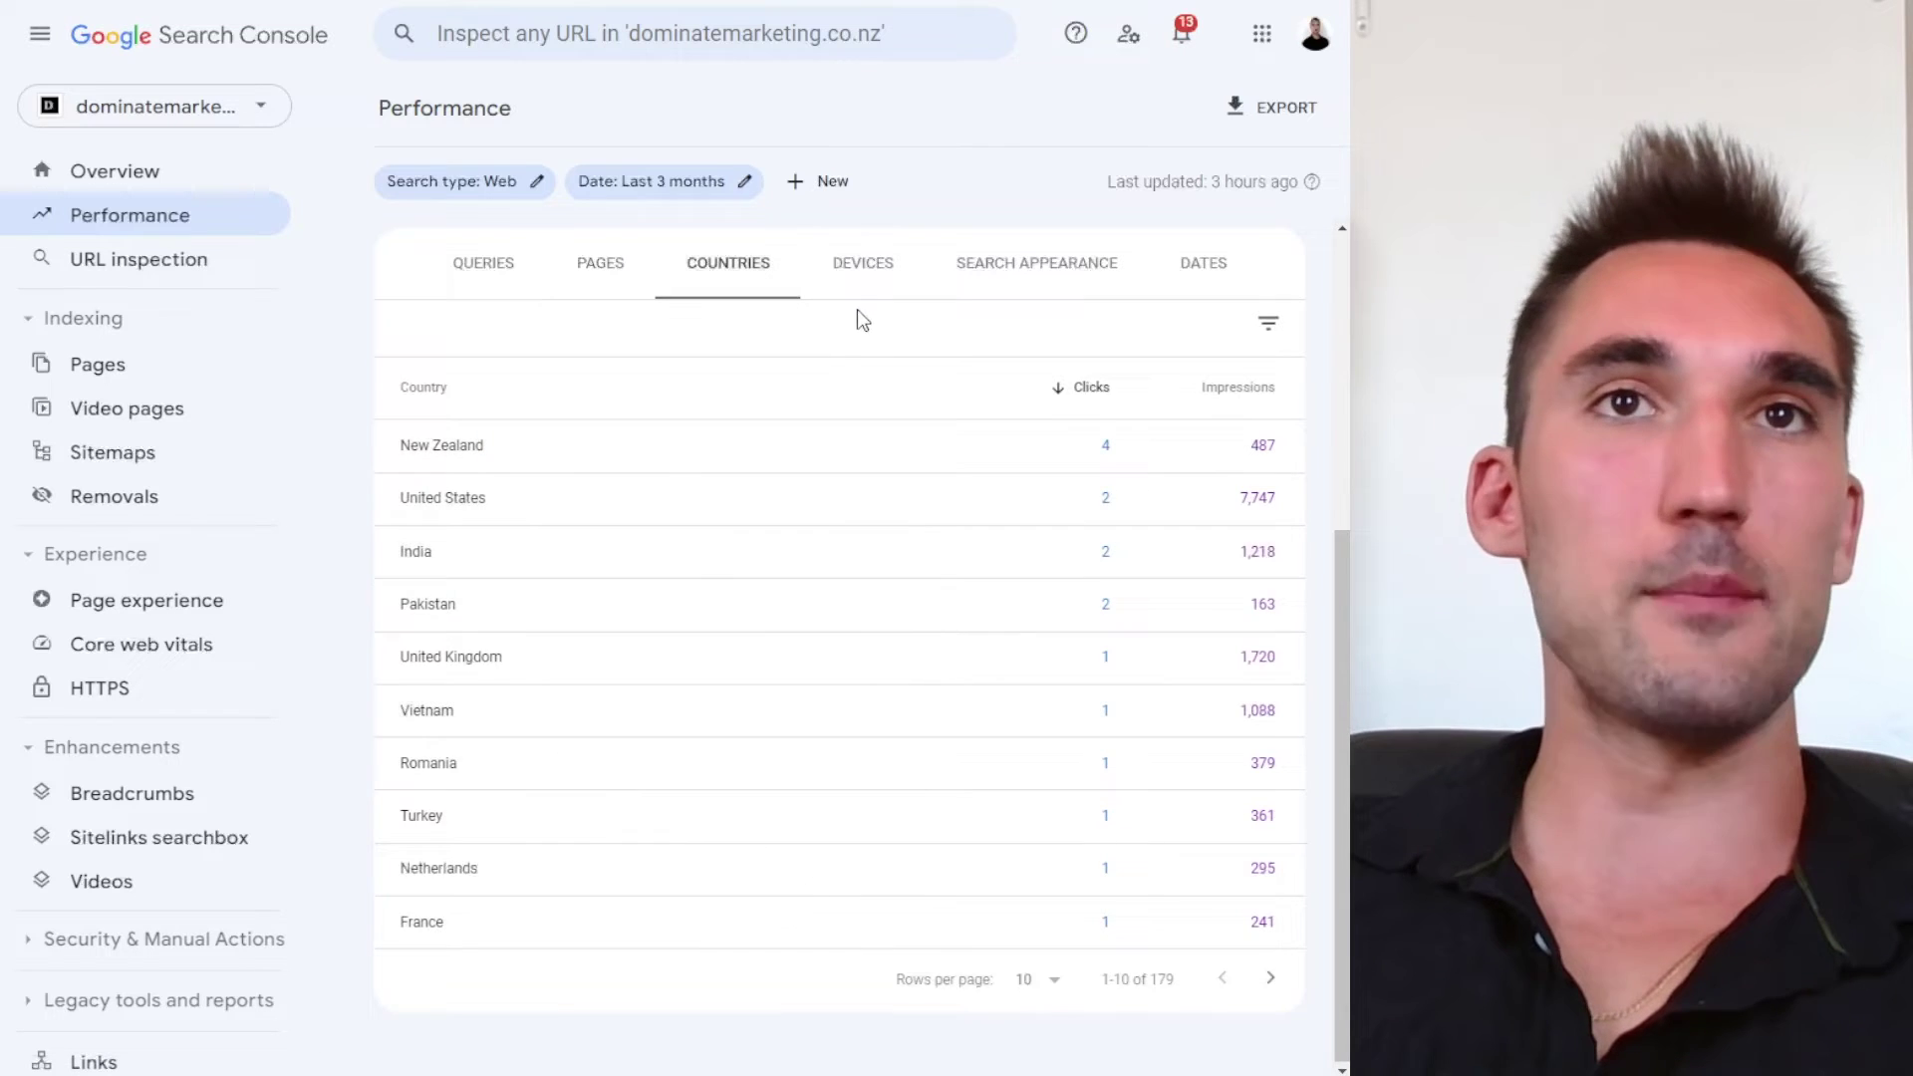
{"action": "left_click", "coordinate": [863, 264]}
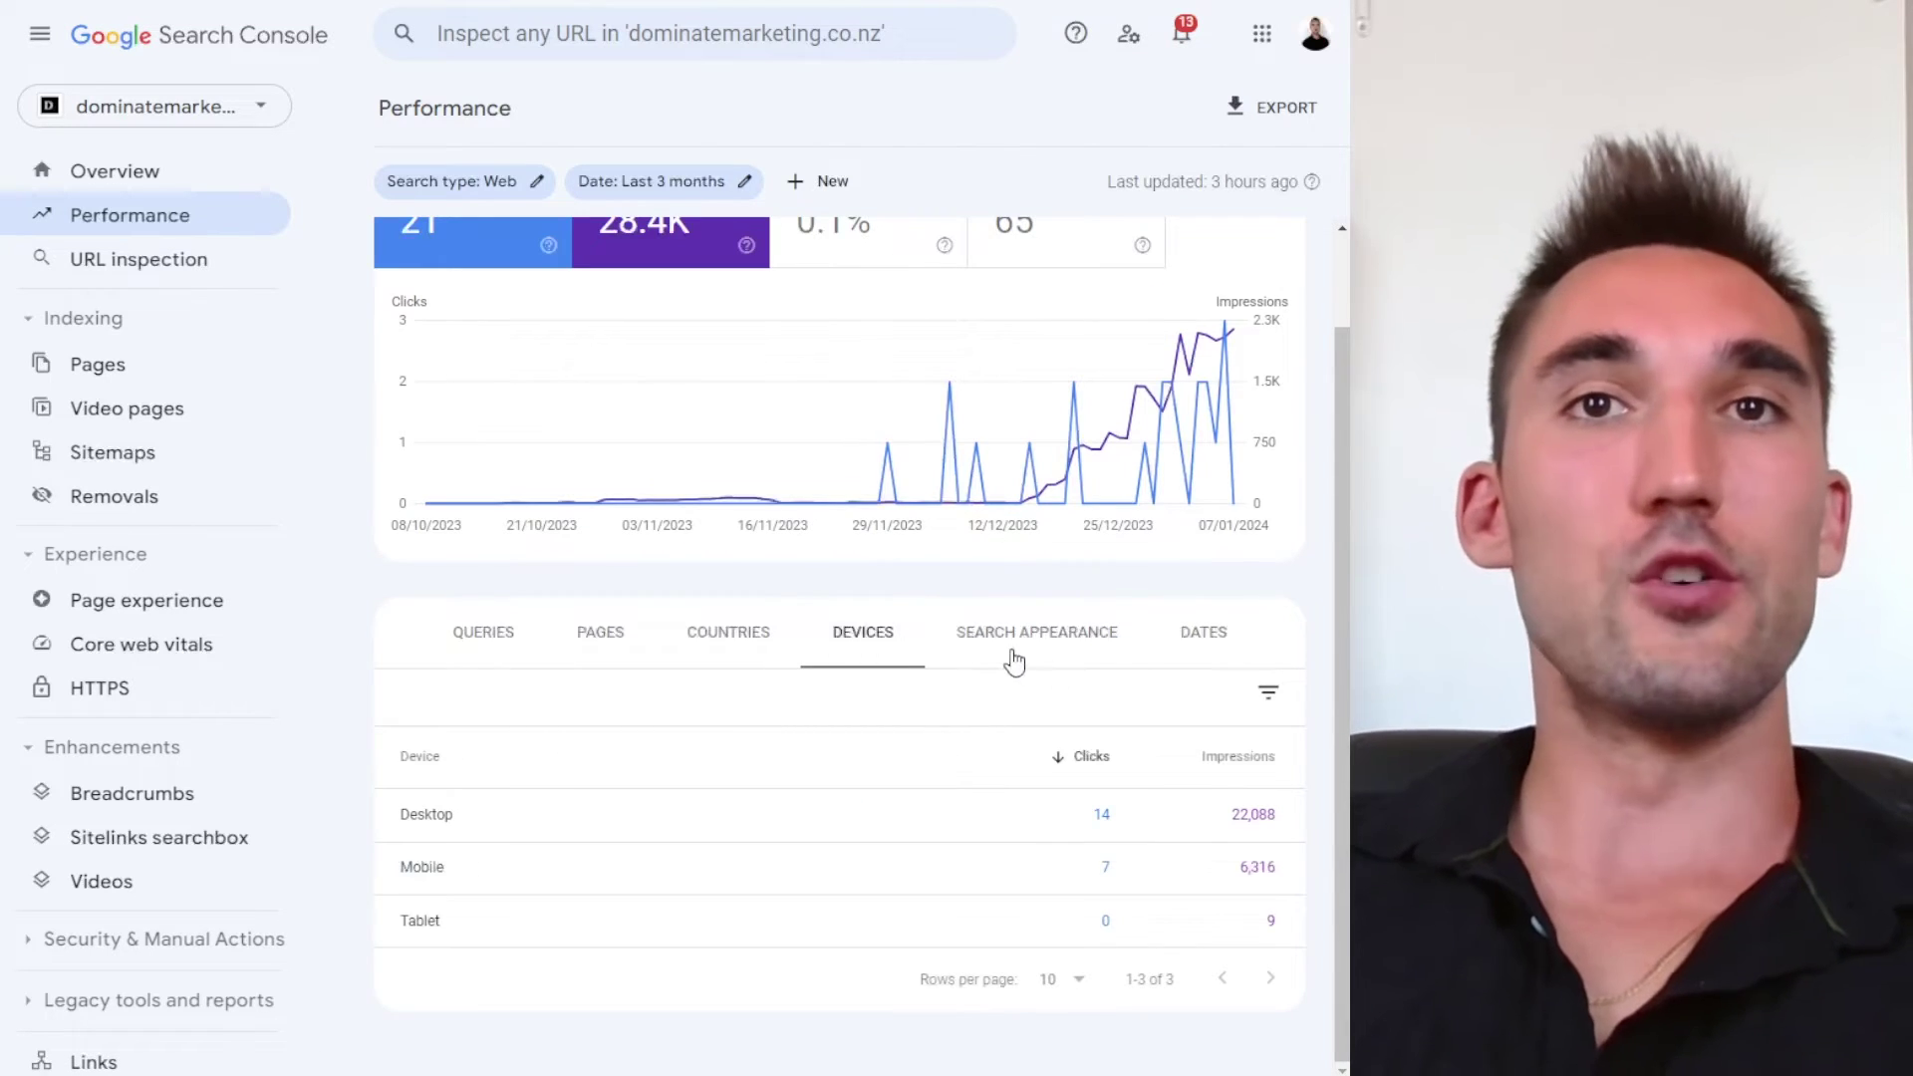
{"action": "left_click", "coordinate": [454, 657]}
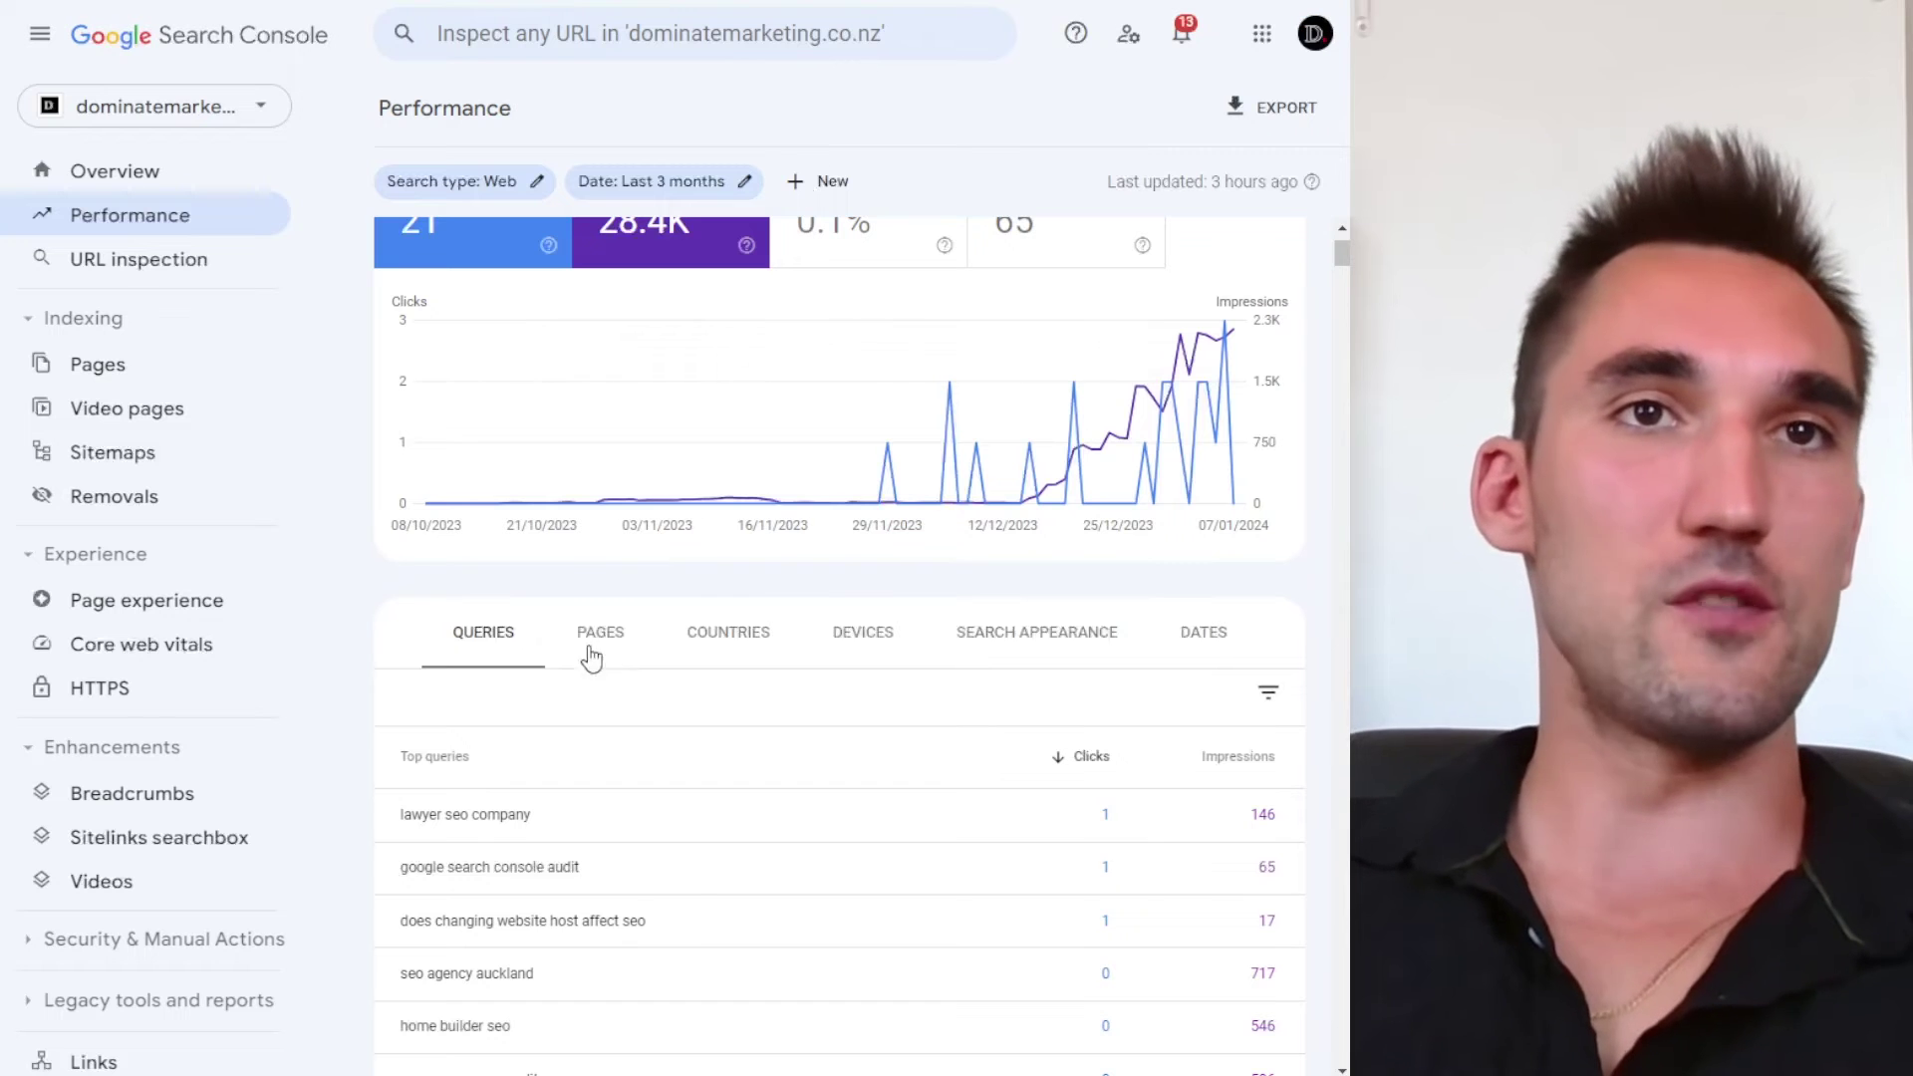
{"action": "left_click_drag", "start_coordinate": [534, 817], "coordinate": [410, 824]}
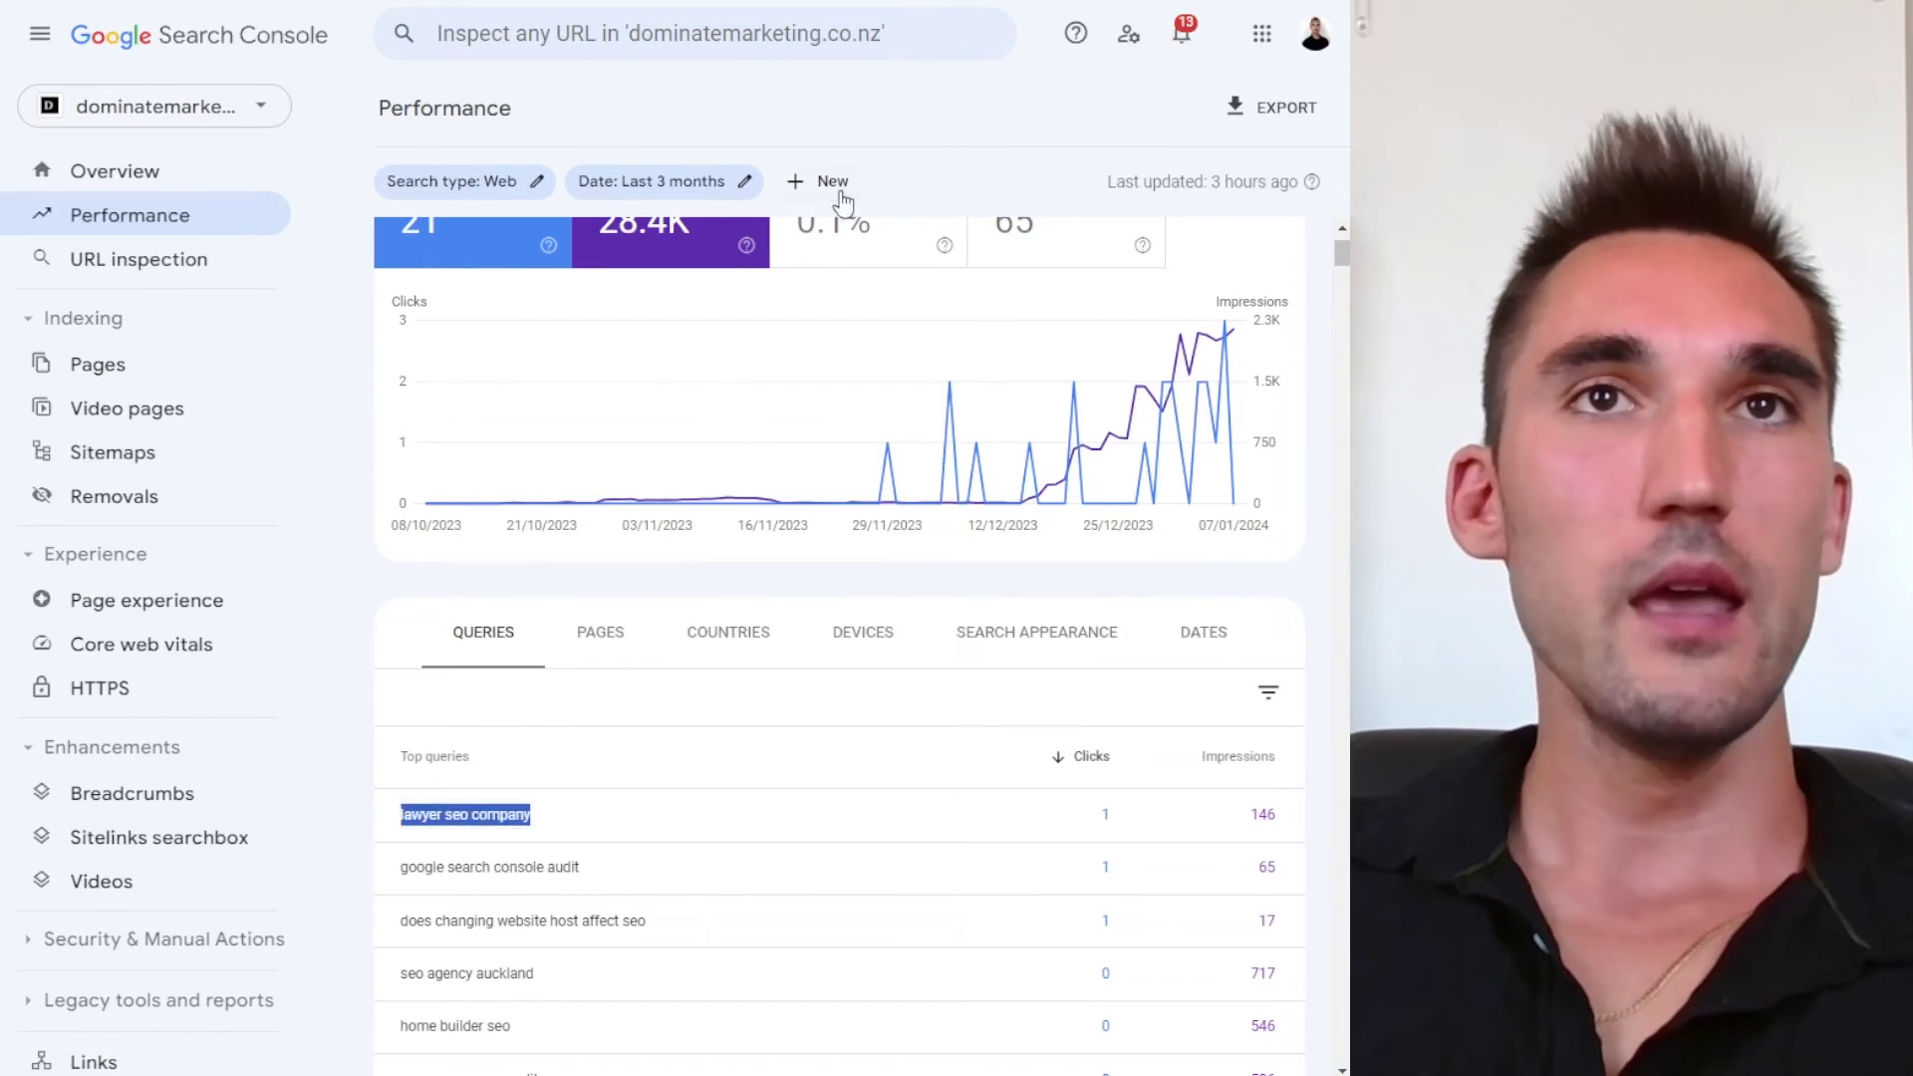
Filter the Performance report to the query 'lawyer seo company'
{"action": "left_click", "coordinate": [839, 196]}
{"action": "left_click", "coordinate": [914, 211]}
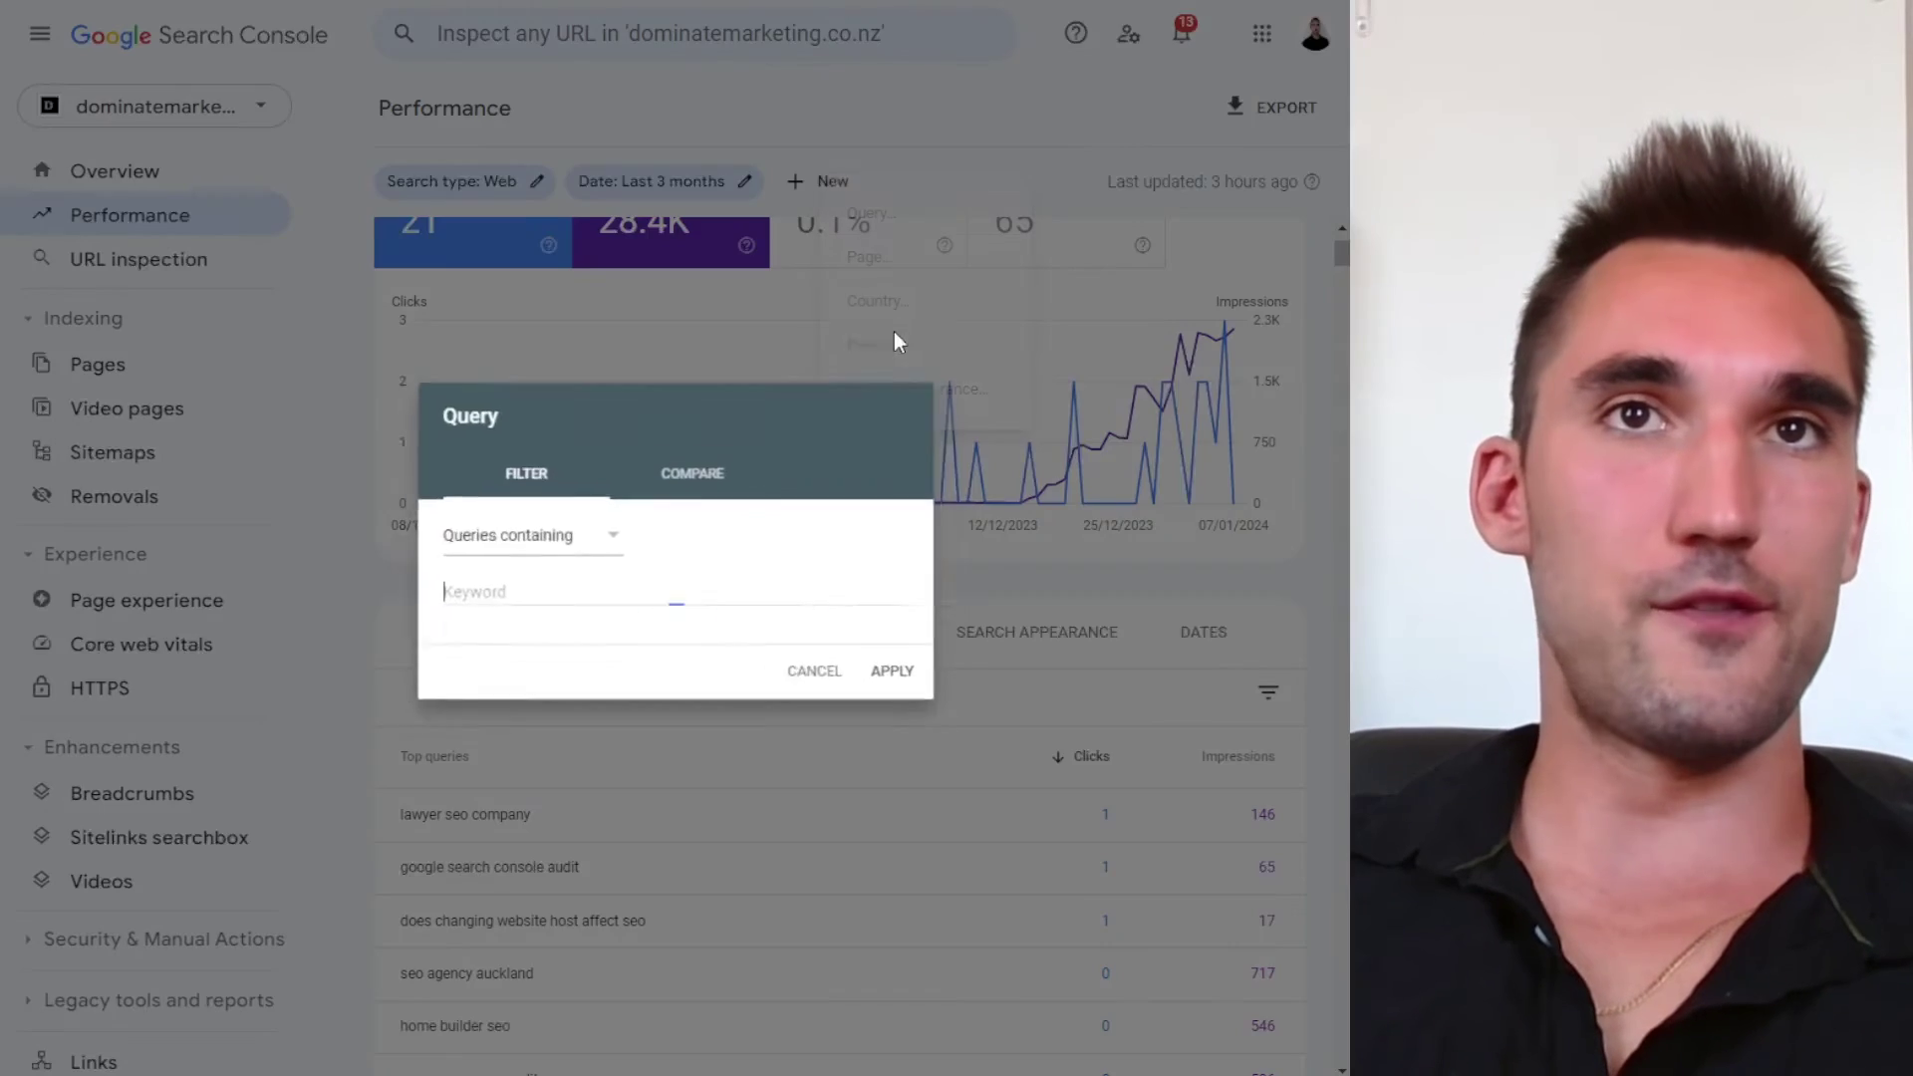
{"action": "left_click", "coordinate": [897, 680]}
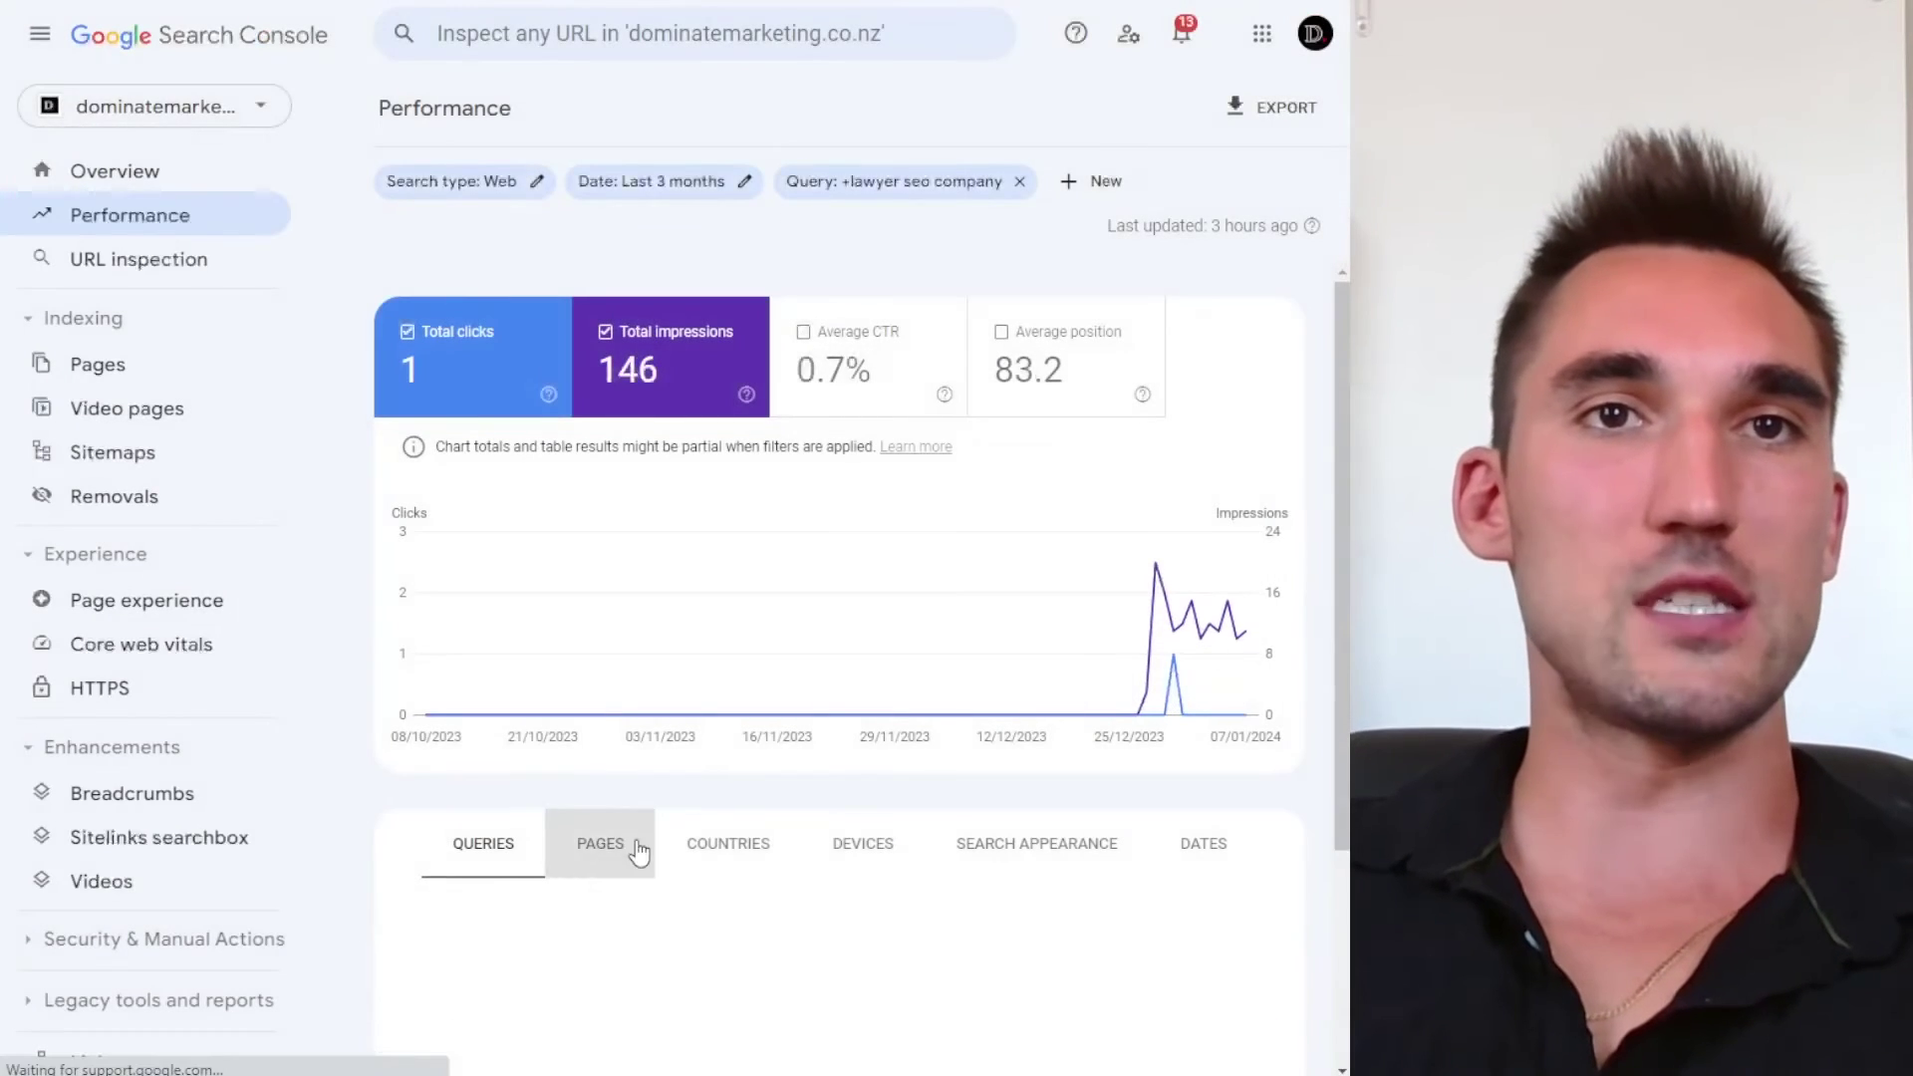
Check which pages rank for 'lawyer seo company', then return to the query breakdown
{"action": "left_click", "coordinate": [638, 852]}
{"action": "scroll", "coordinate": [704, 902], "scroll_direction": "down", "scroll_amount": 2}
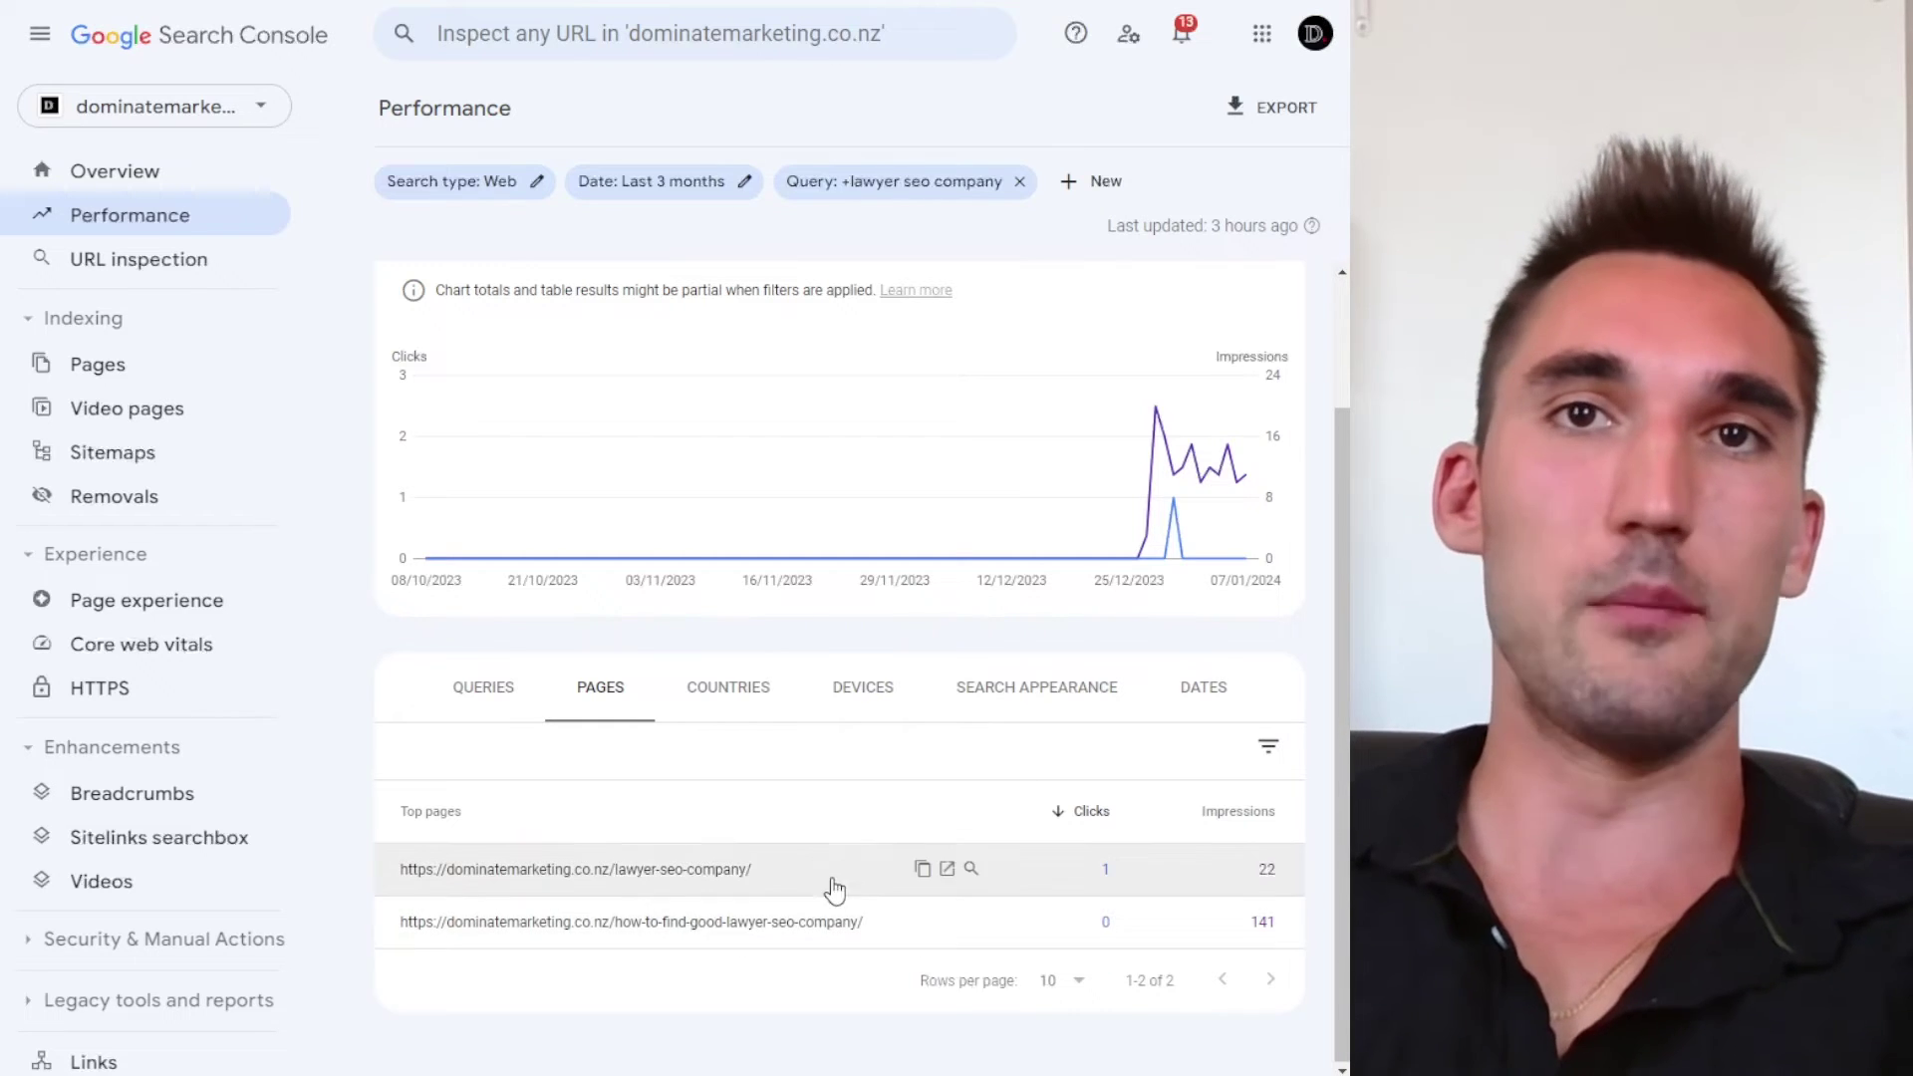
{"action": "scroll", "coordinate": [631, 475], "scroll_direction": "up", "scroll_amount": 2}
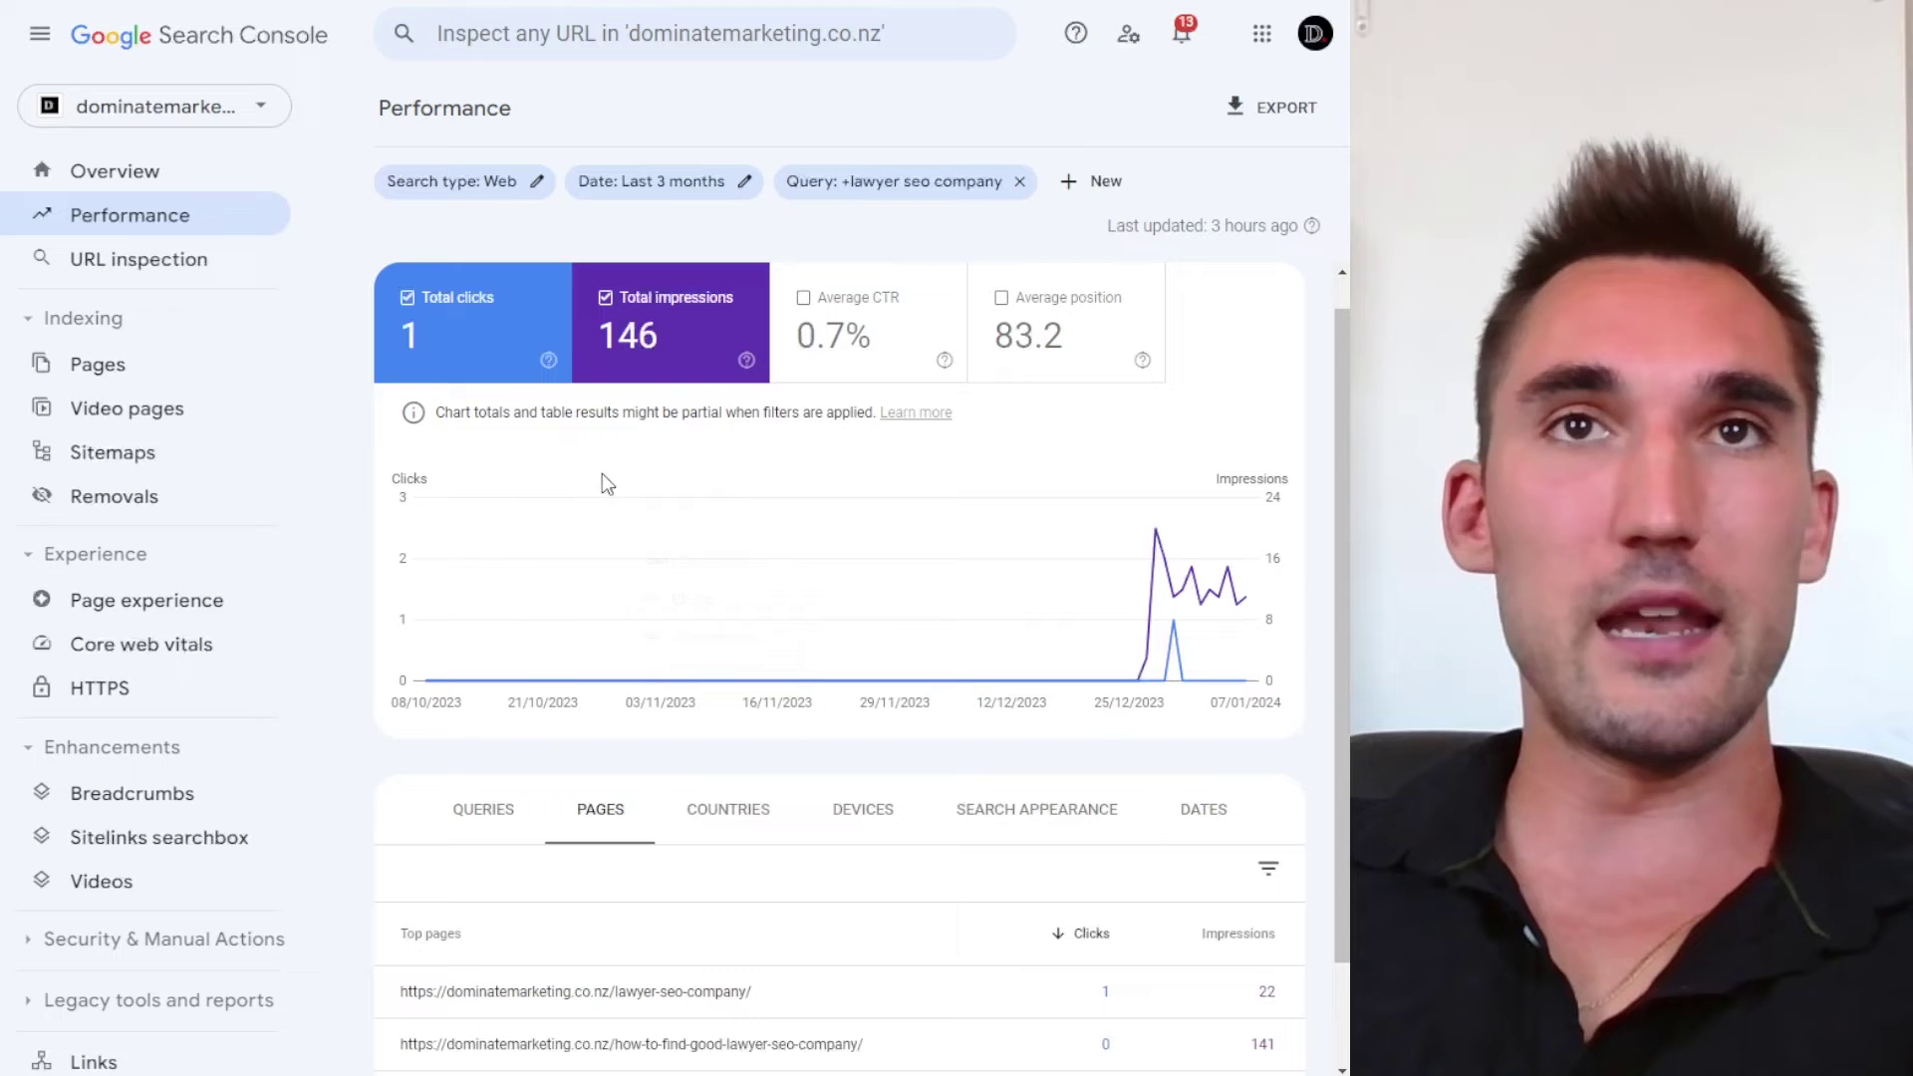
{"action": "left_click", "coordinate": [483, 809]}
{"action": "scroll", "coordinate": [687, 712], "scroll_direction": "down", "scroll_amount": 1}
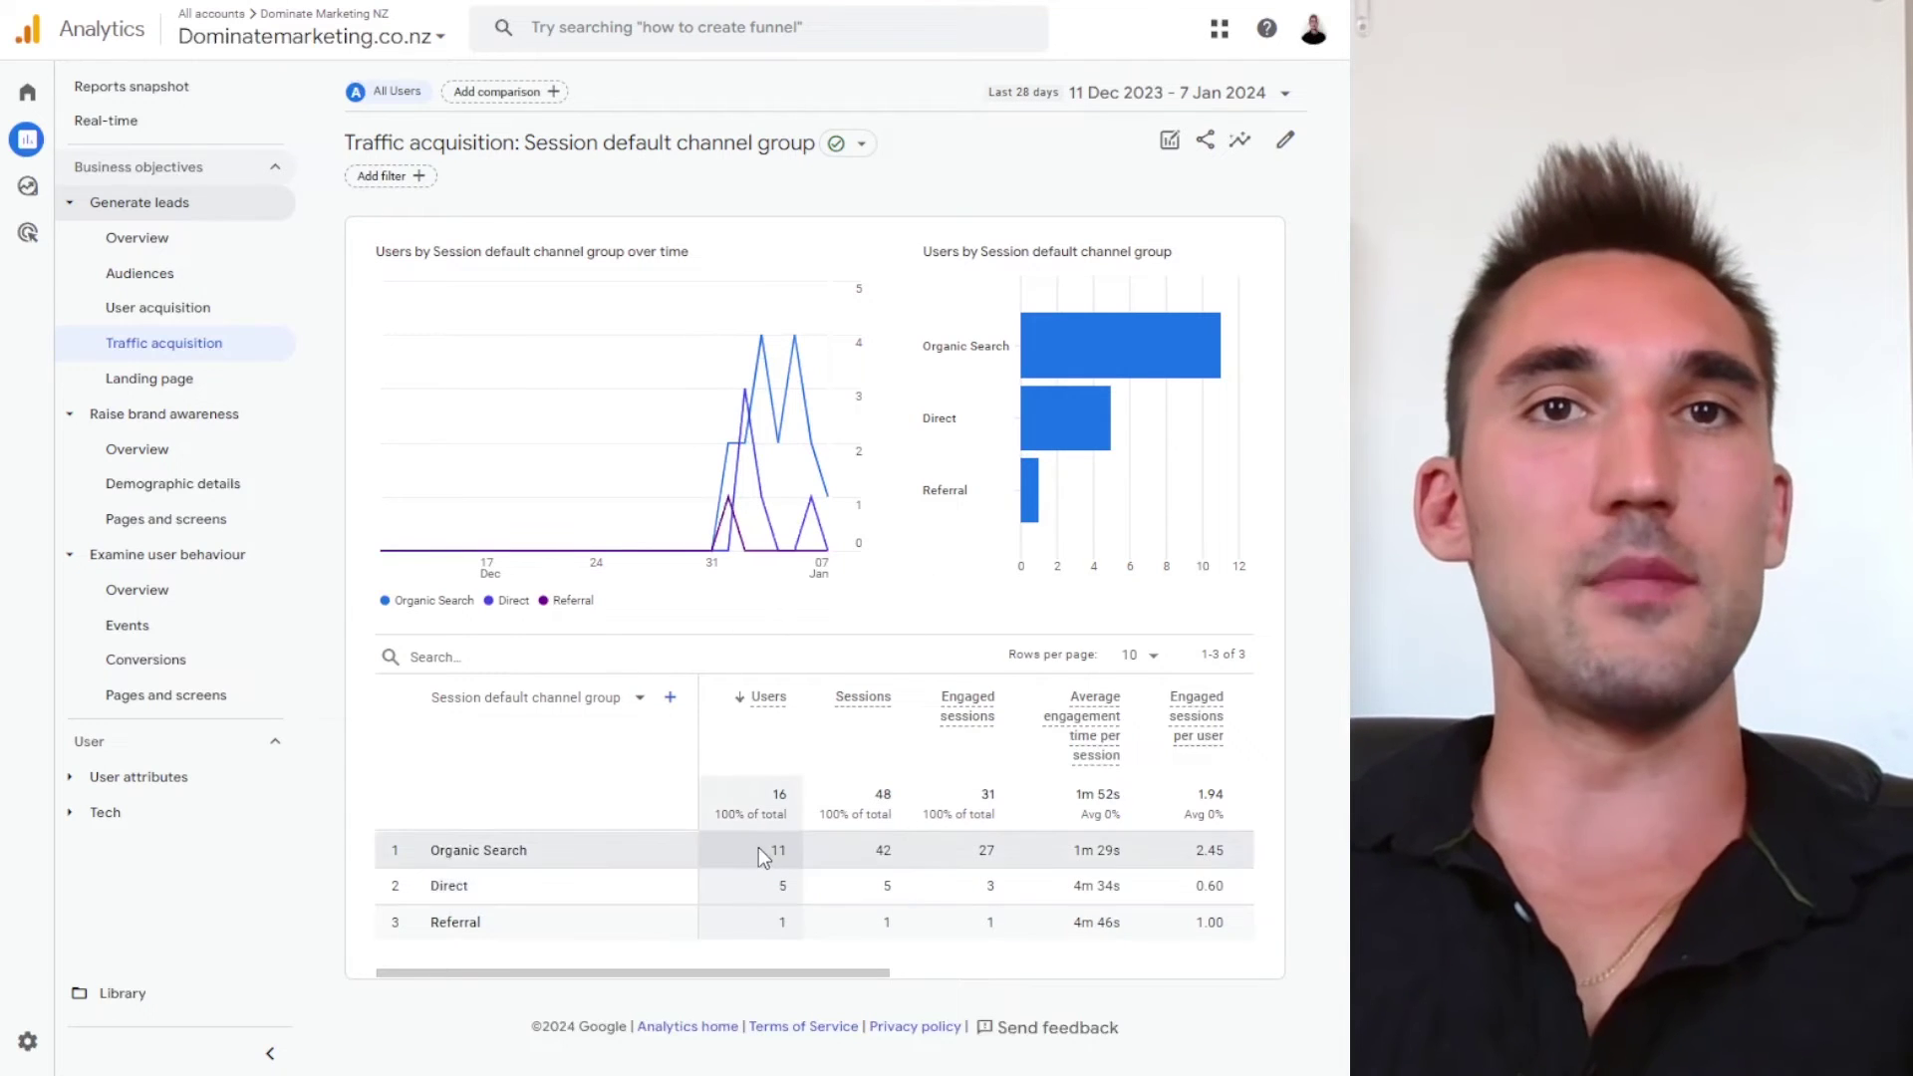
Highlight Organic Search's 11 users, then scroll the table right to the Conversions column
{"action": "left_click_drag", "start_coordinate": [759, 849], "coordinate": [791, 850]}
{"action": "left_click_drag", "start_coordinate": [421, 854], "coordinate": [528, 852]}
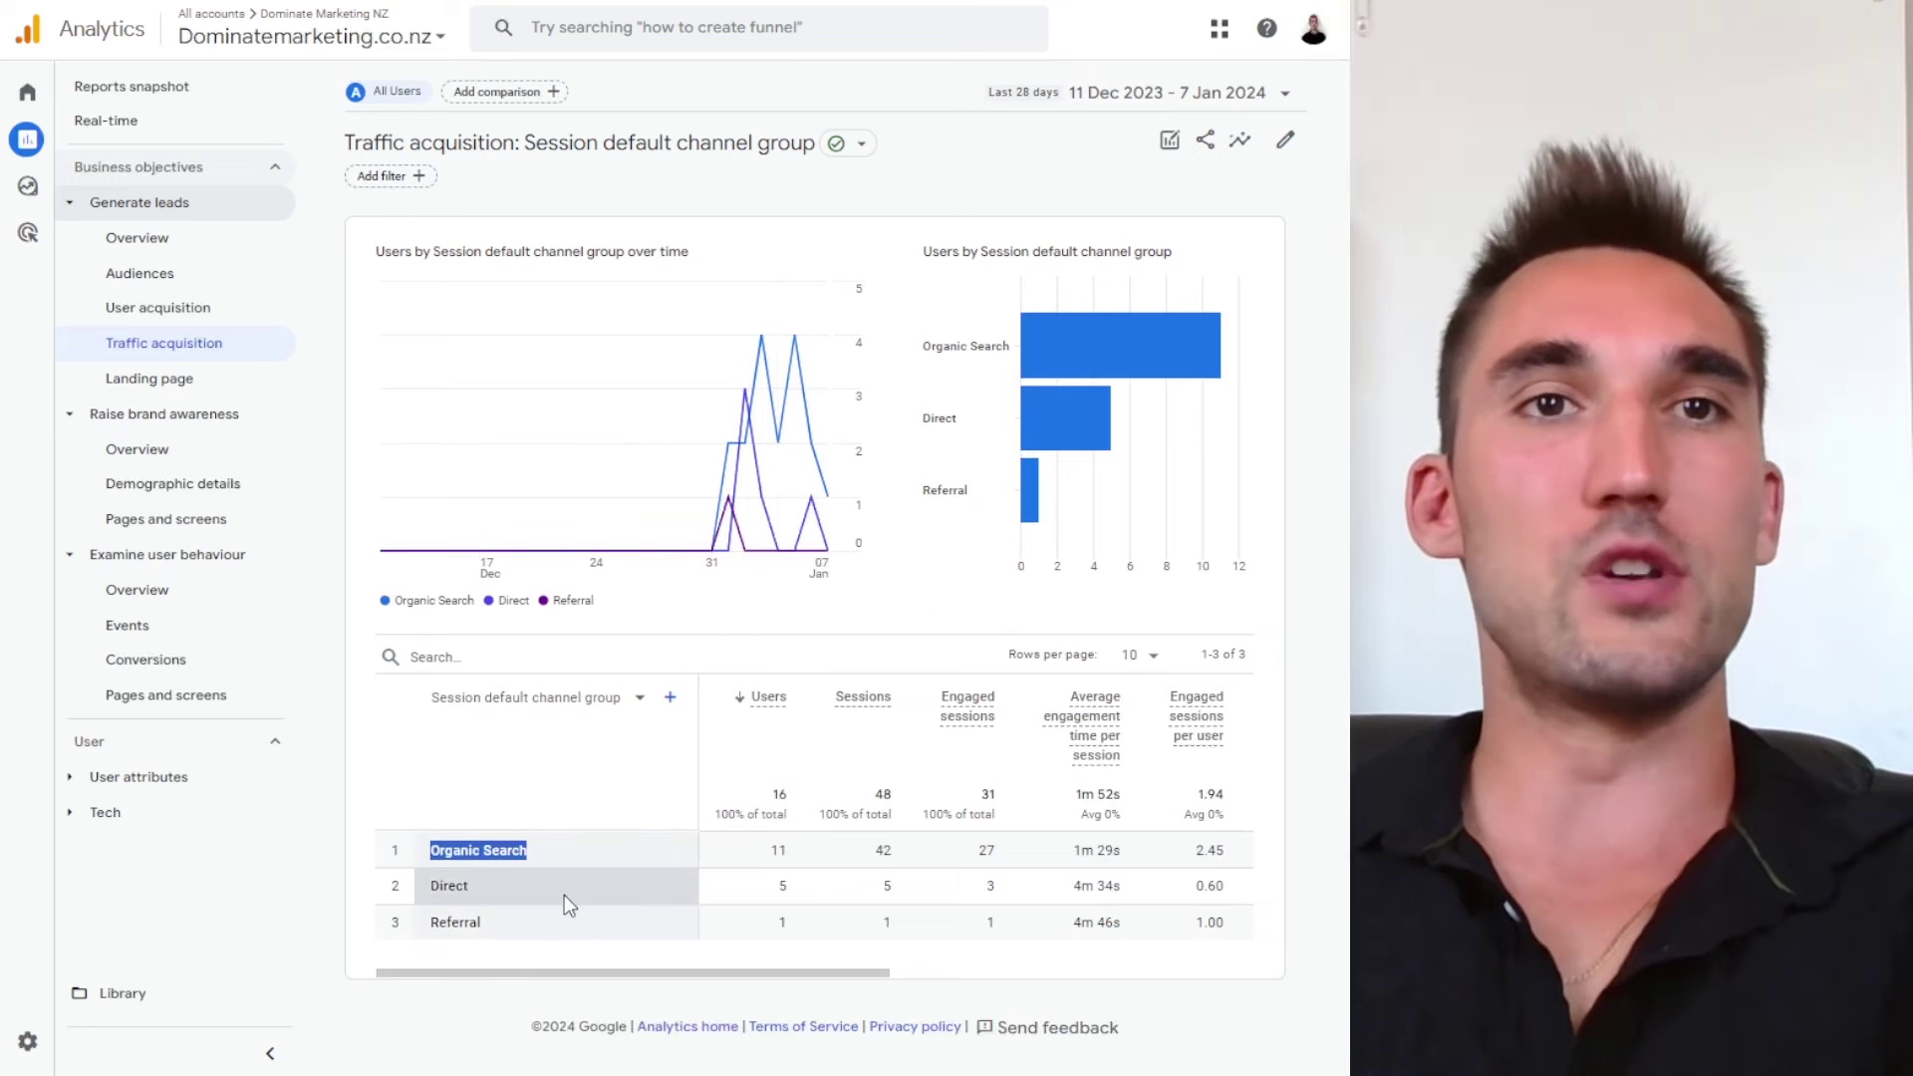
{"action": "left_click", "coordinate": [785, 897]}
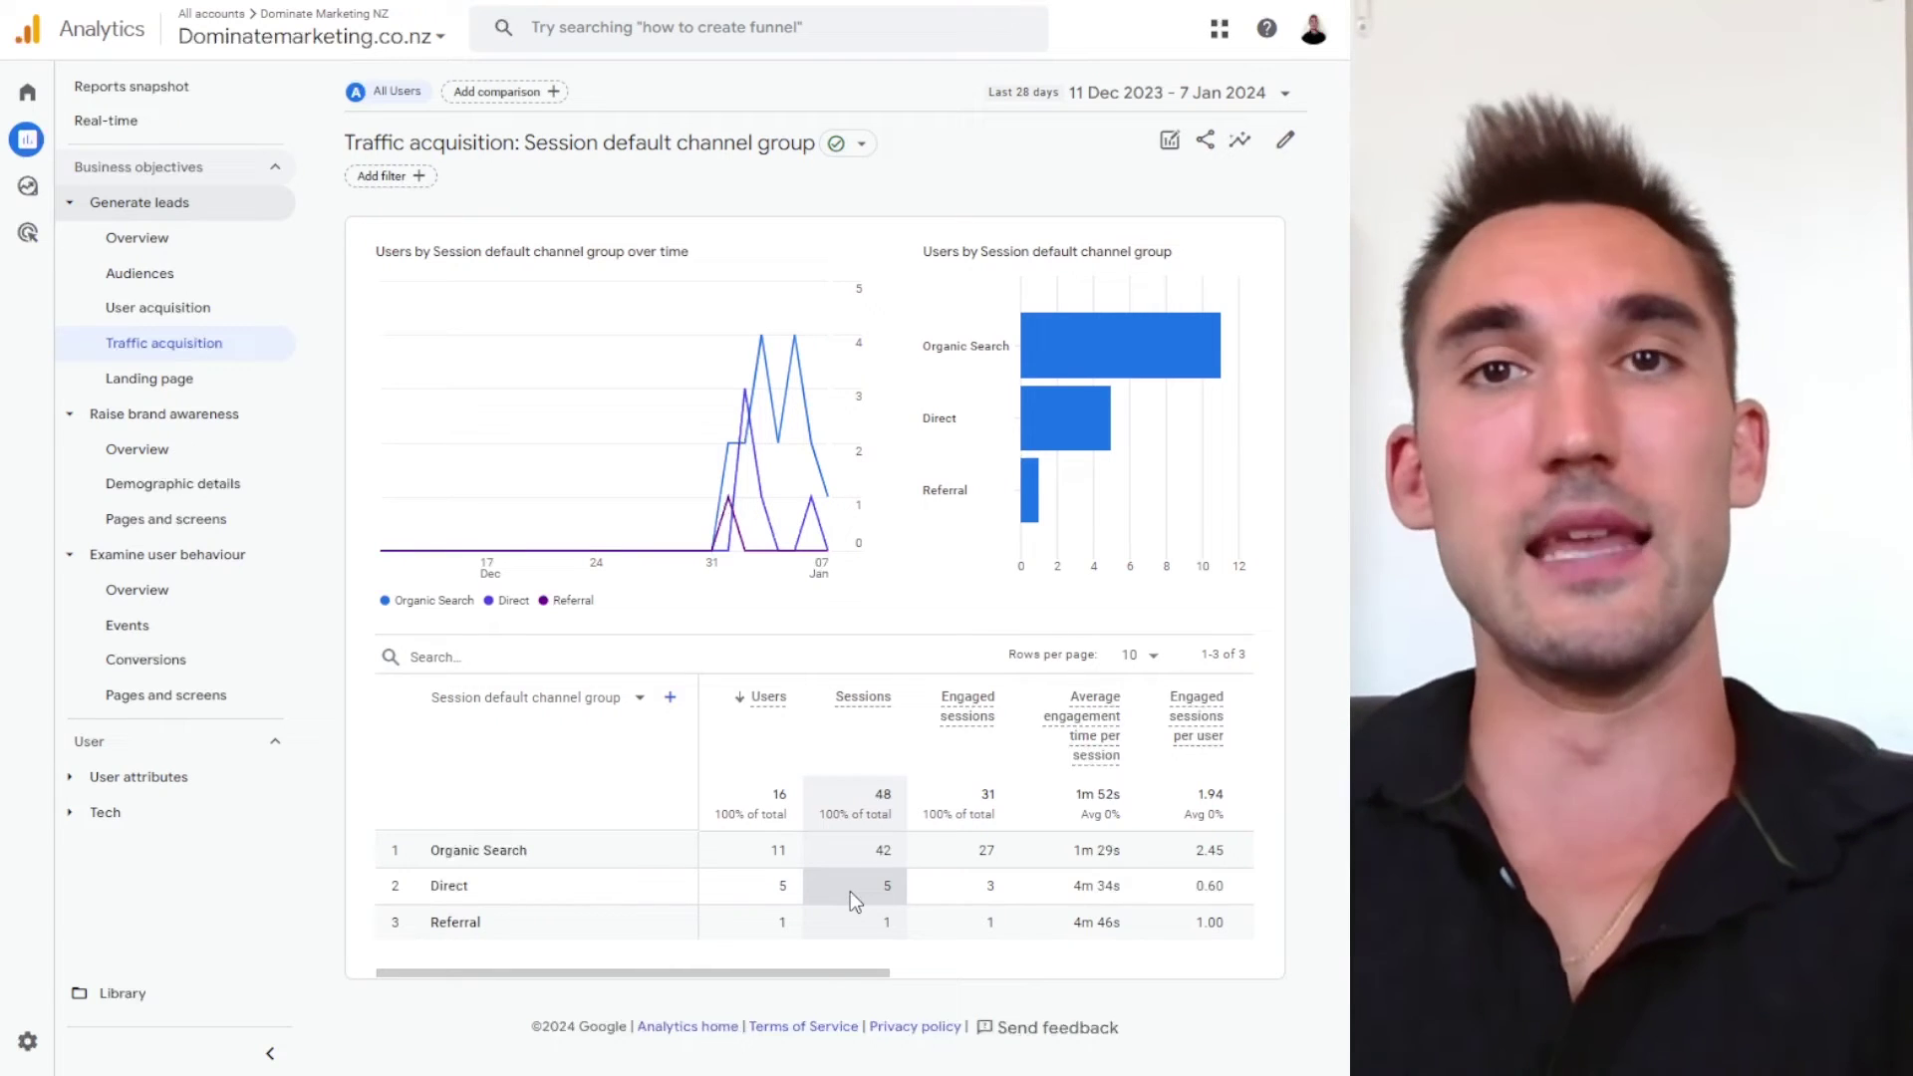
{"action": "left_click_drag", "start_coordinate": [846, 974], "coordinate": [1245, 986]}
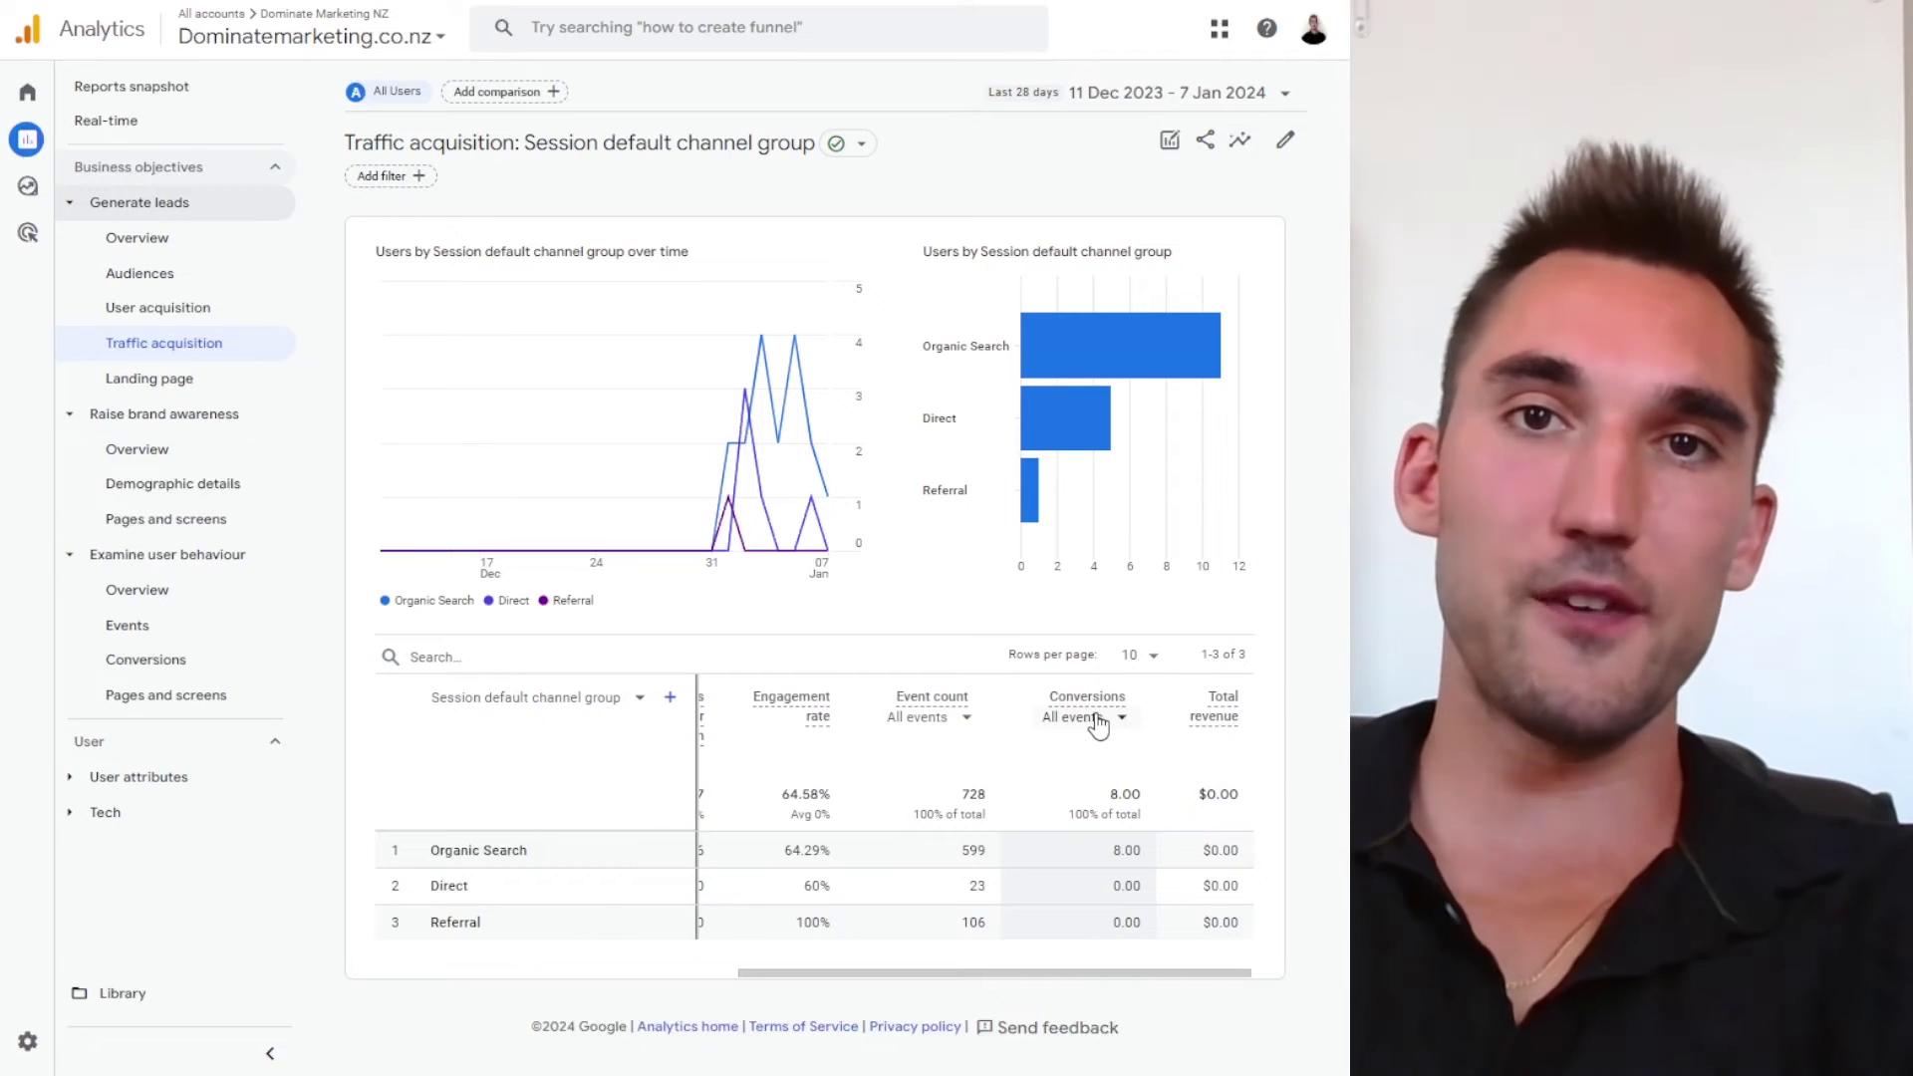
{"action": "left_click", "coordinate": [1097, 720]}
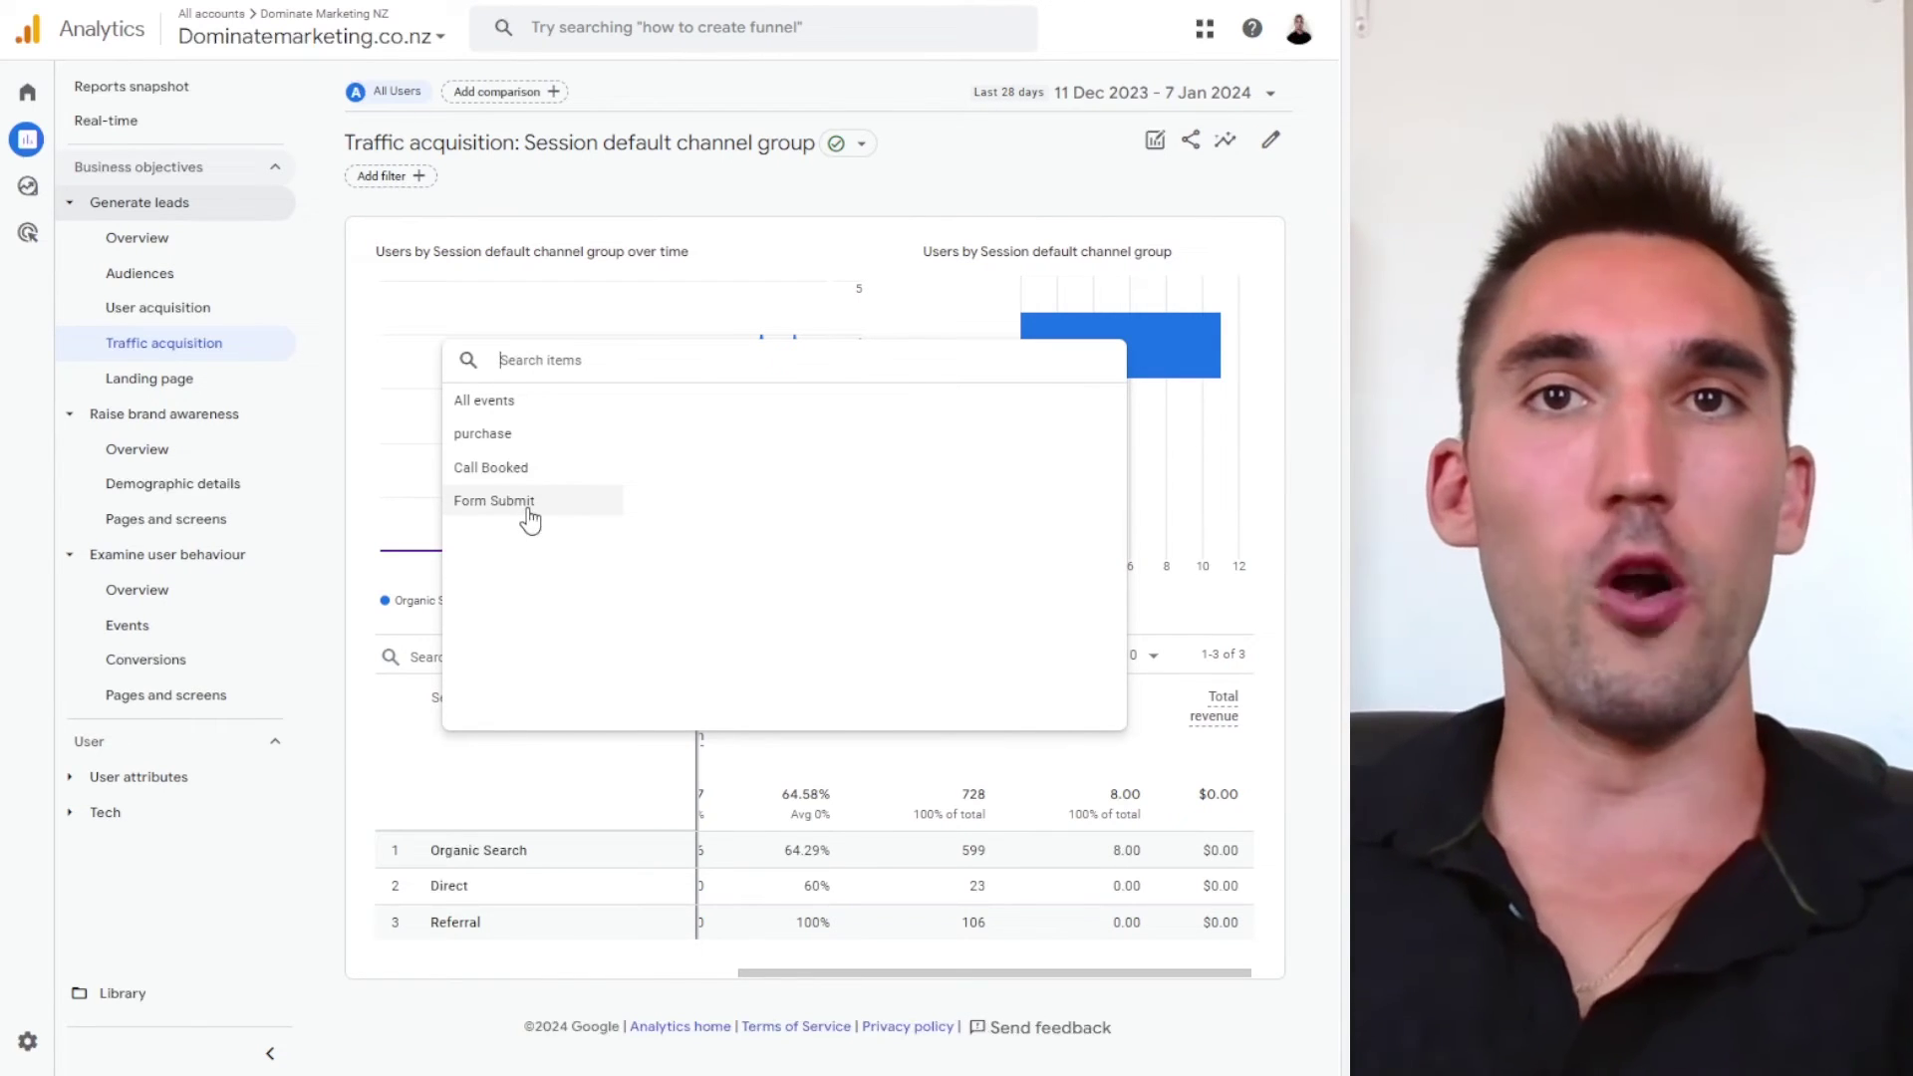
{"action": "left_click", "coordinate": [1176, 821]}
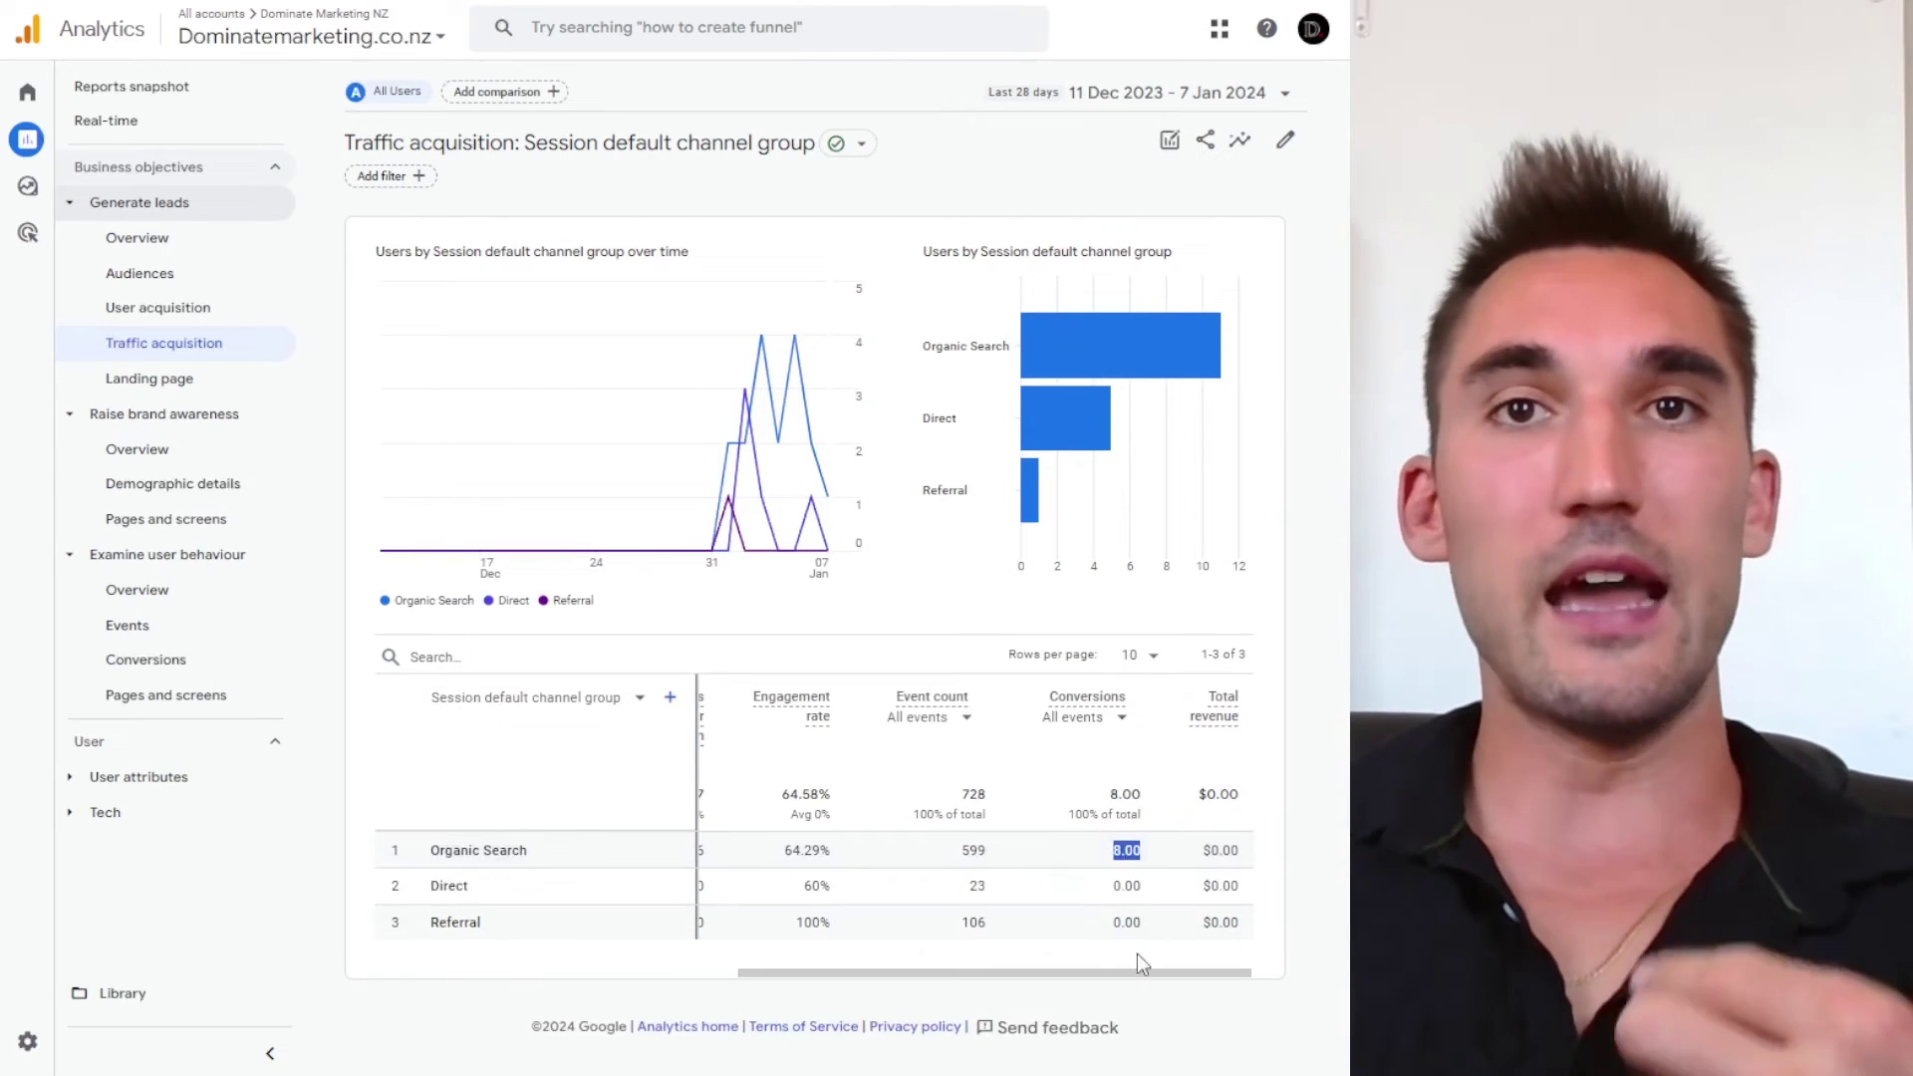
{"action": "left_click_drag", "start_coordinate": [1121, 971], "coordinate": [1272, 966]}
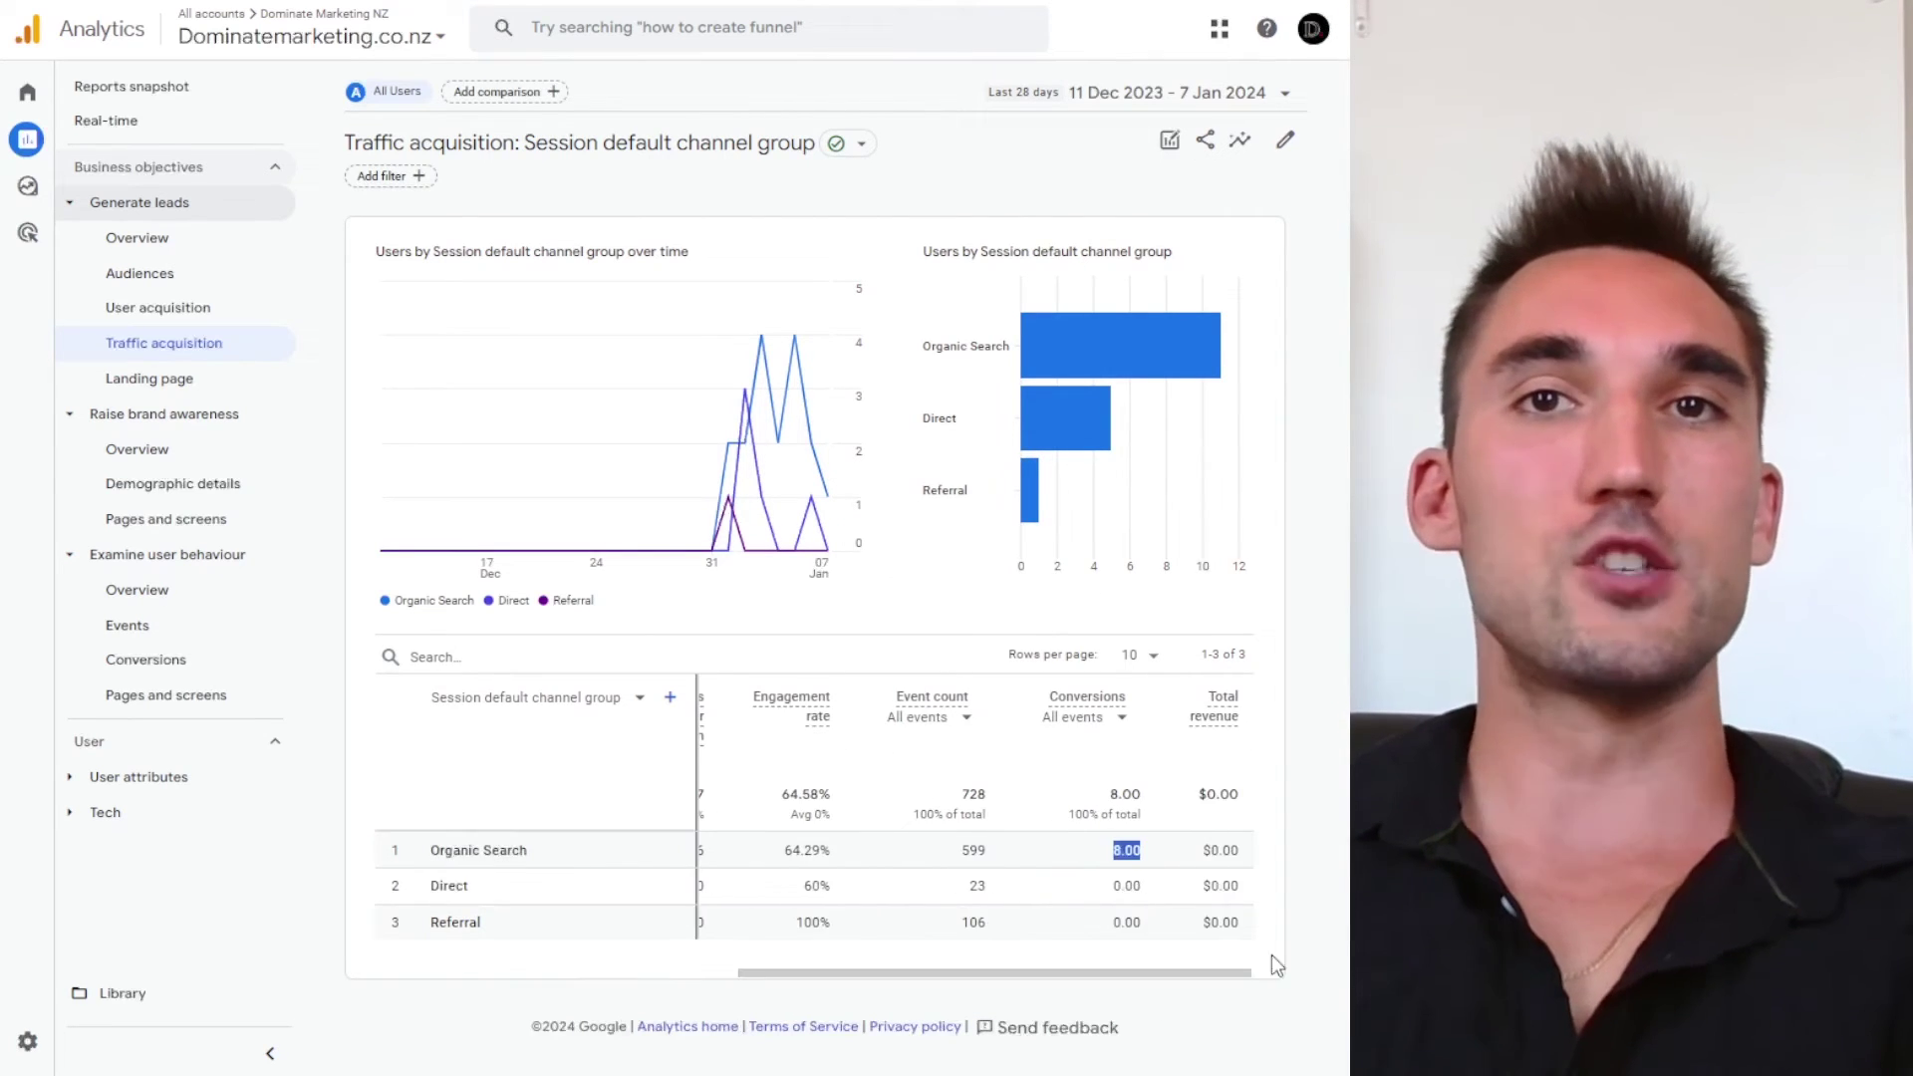
{"action": "left_click_drag", "start_coordinate": [420, 849], "coordinate": [618, 850]}
{"action": "left_click", "coordinate": [618, 851]}
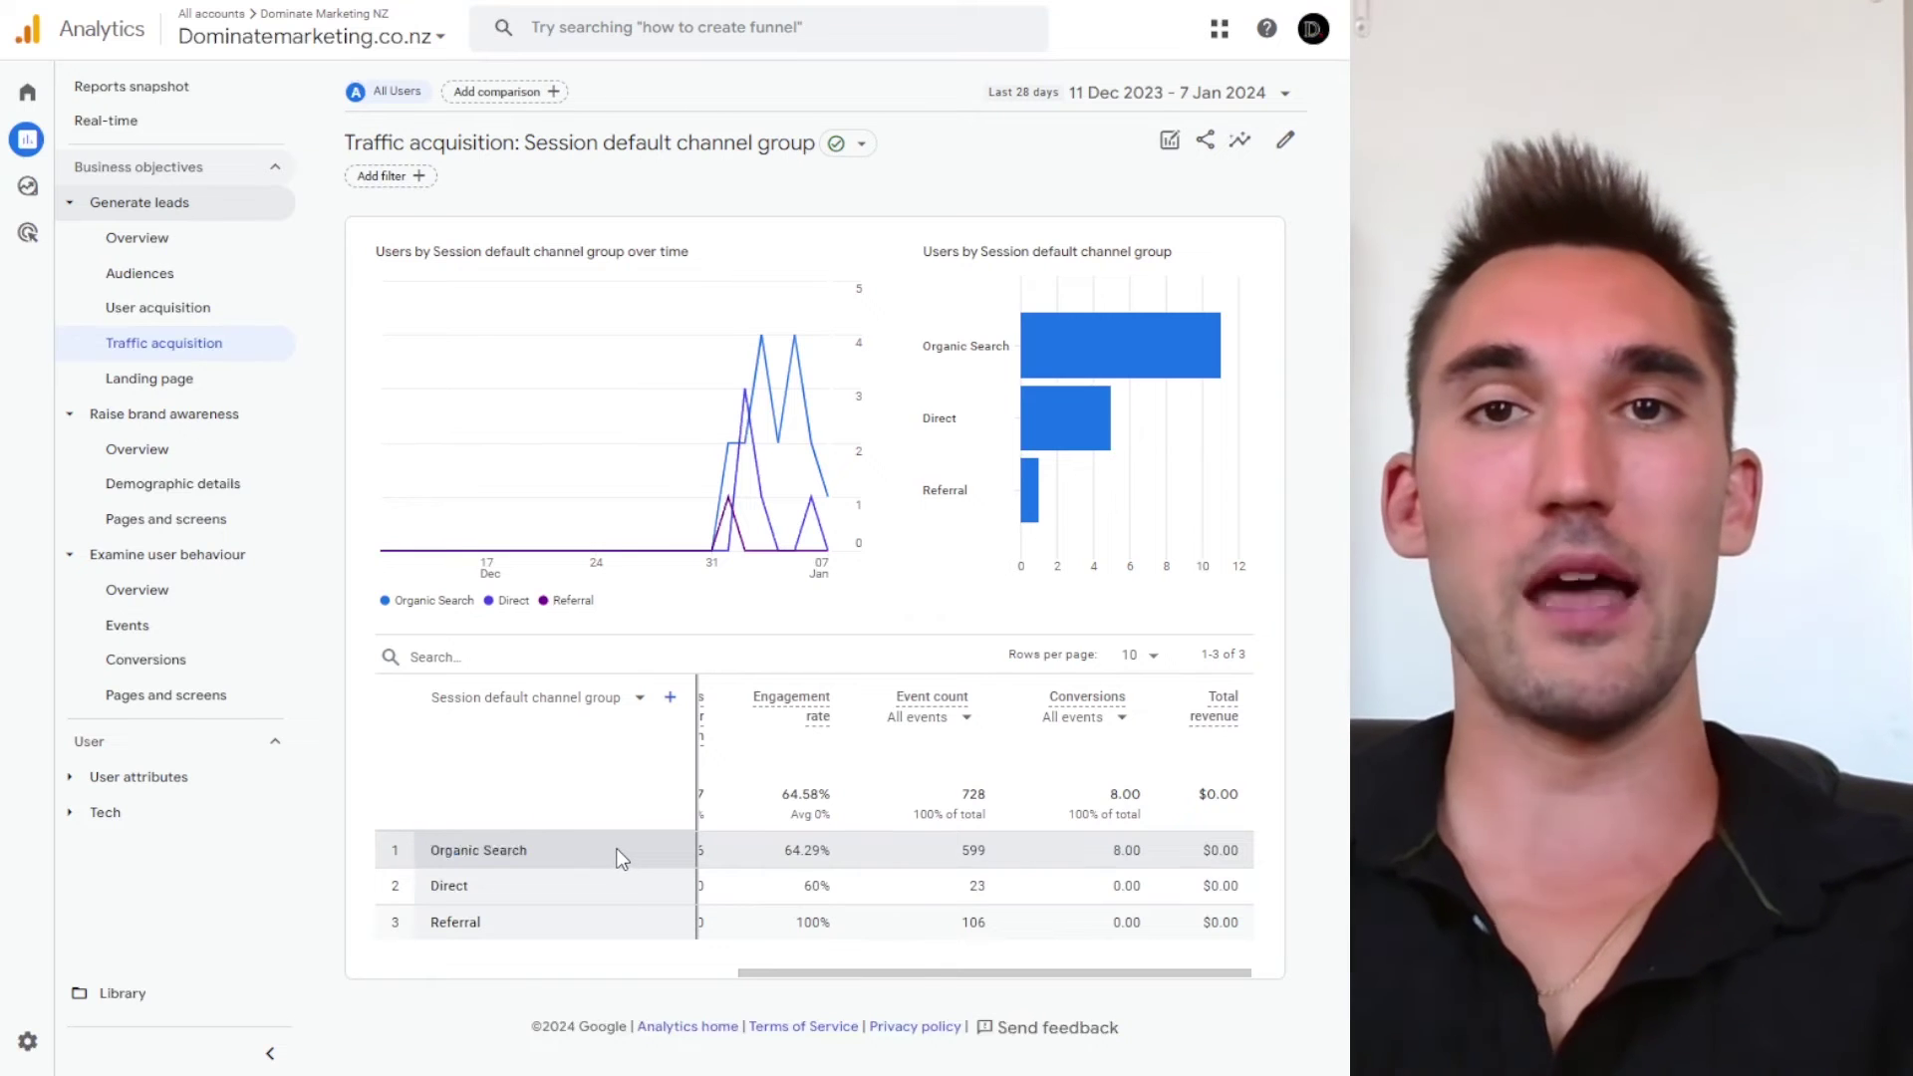